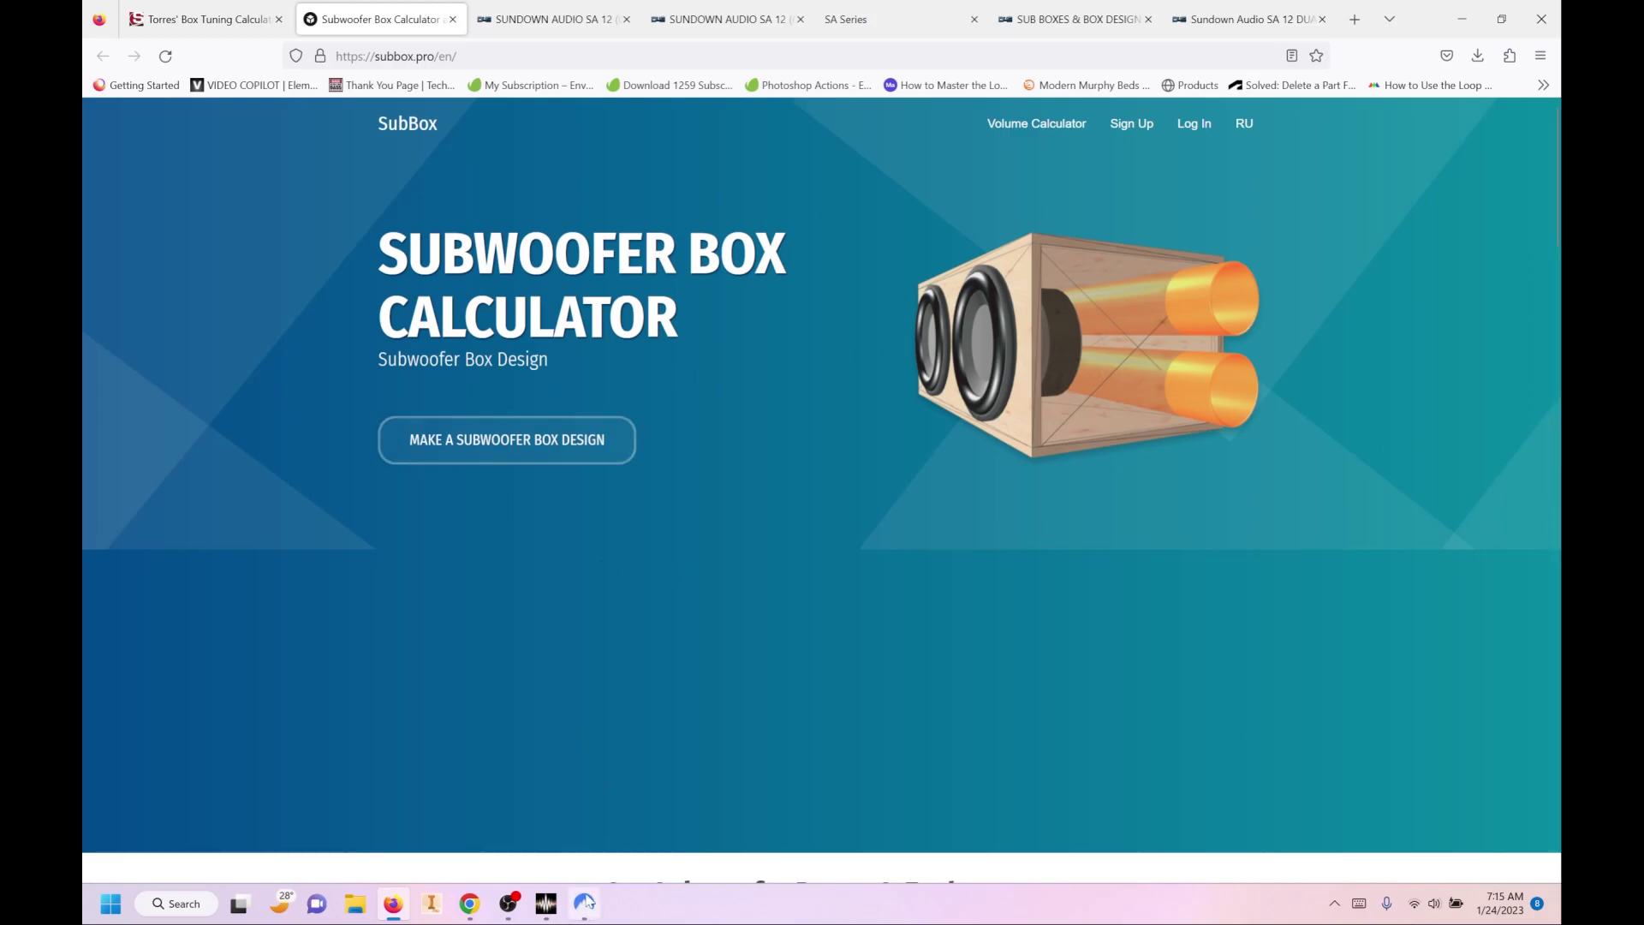
# Step: View the Torres' Box Tuning Calculator forum topic and the Torres Tuning Calculator program, leaving the program minimized
pyautogui.click(254, 20)
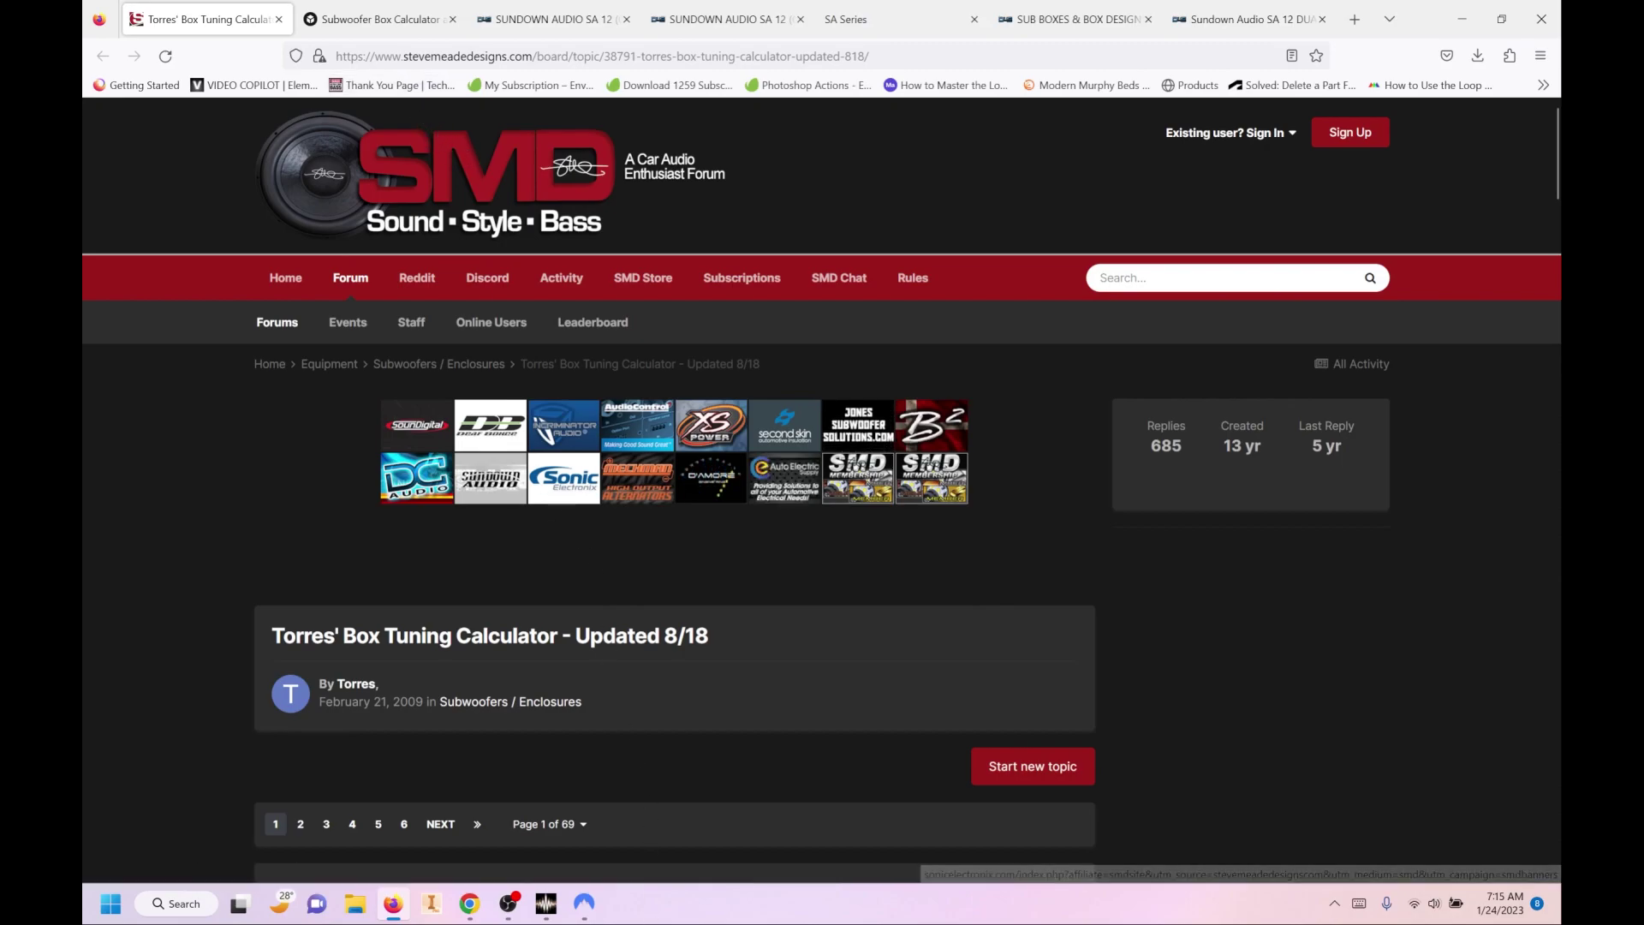
pyautogui.moveTo(548, 911)
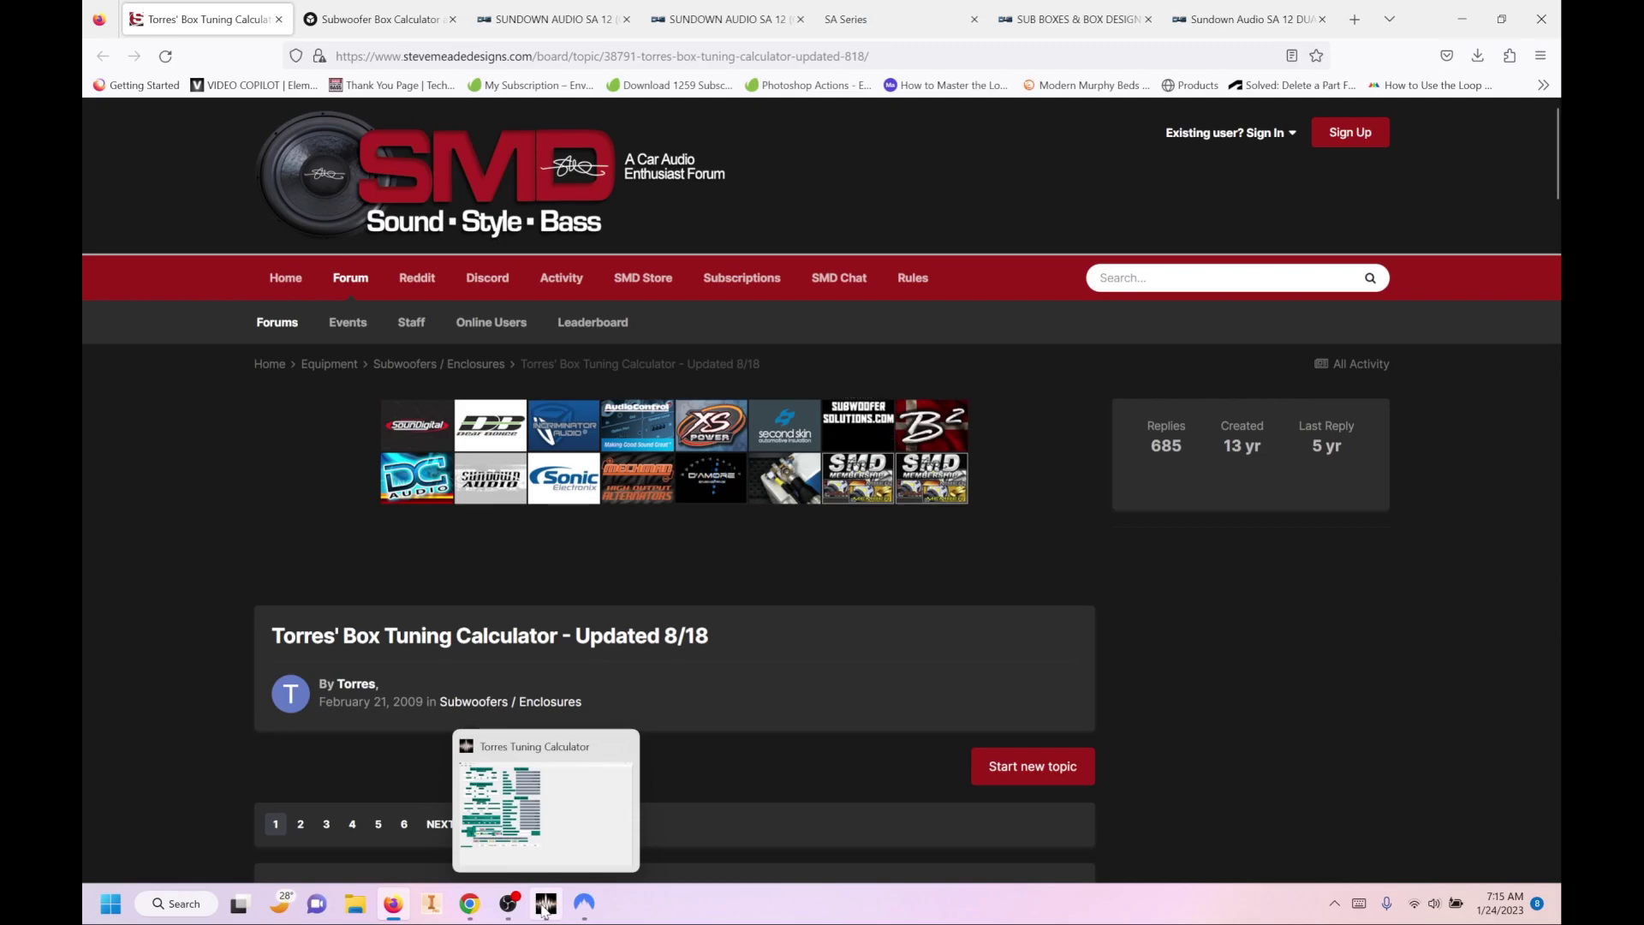
pyautogui.click(548, 910)
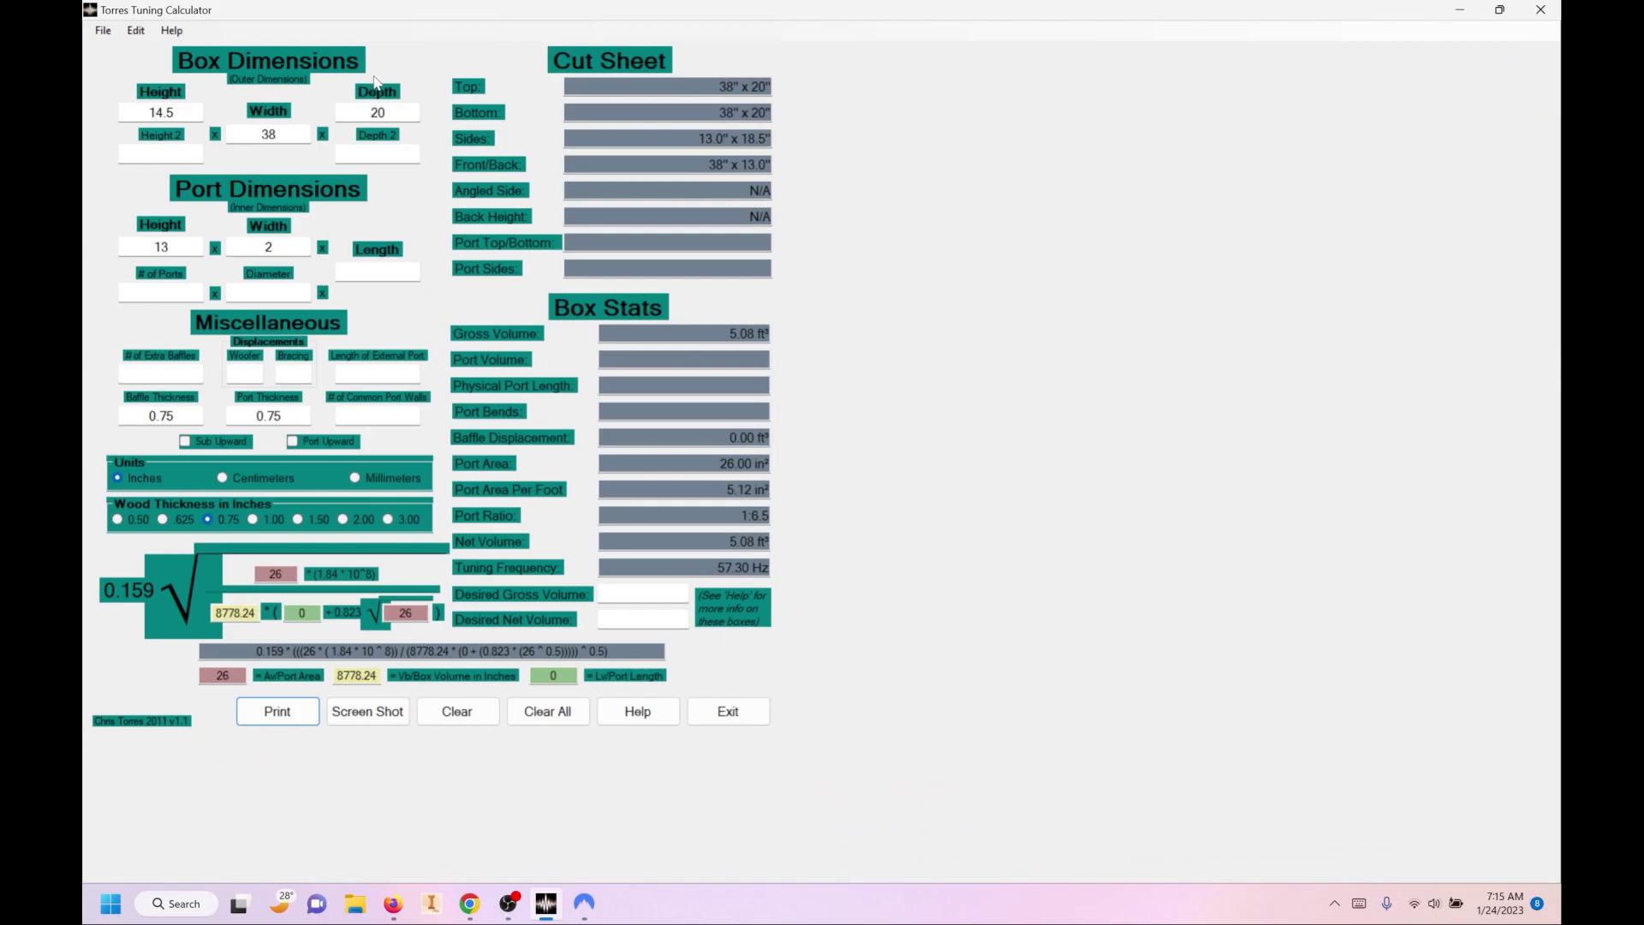
pyautogui.click(1462, 10)
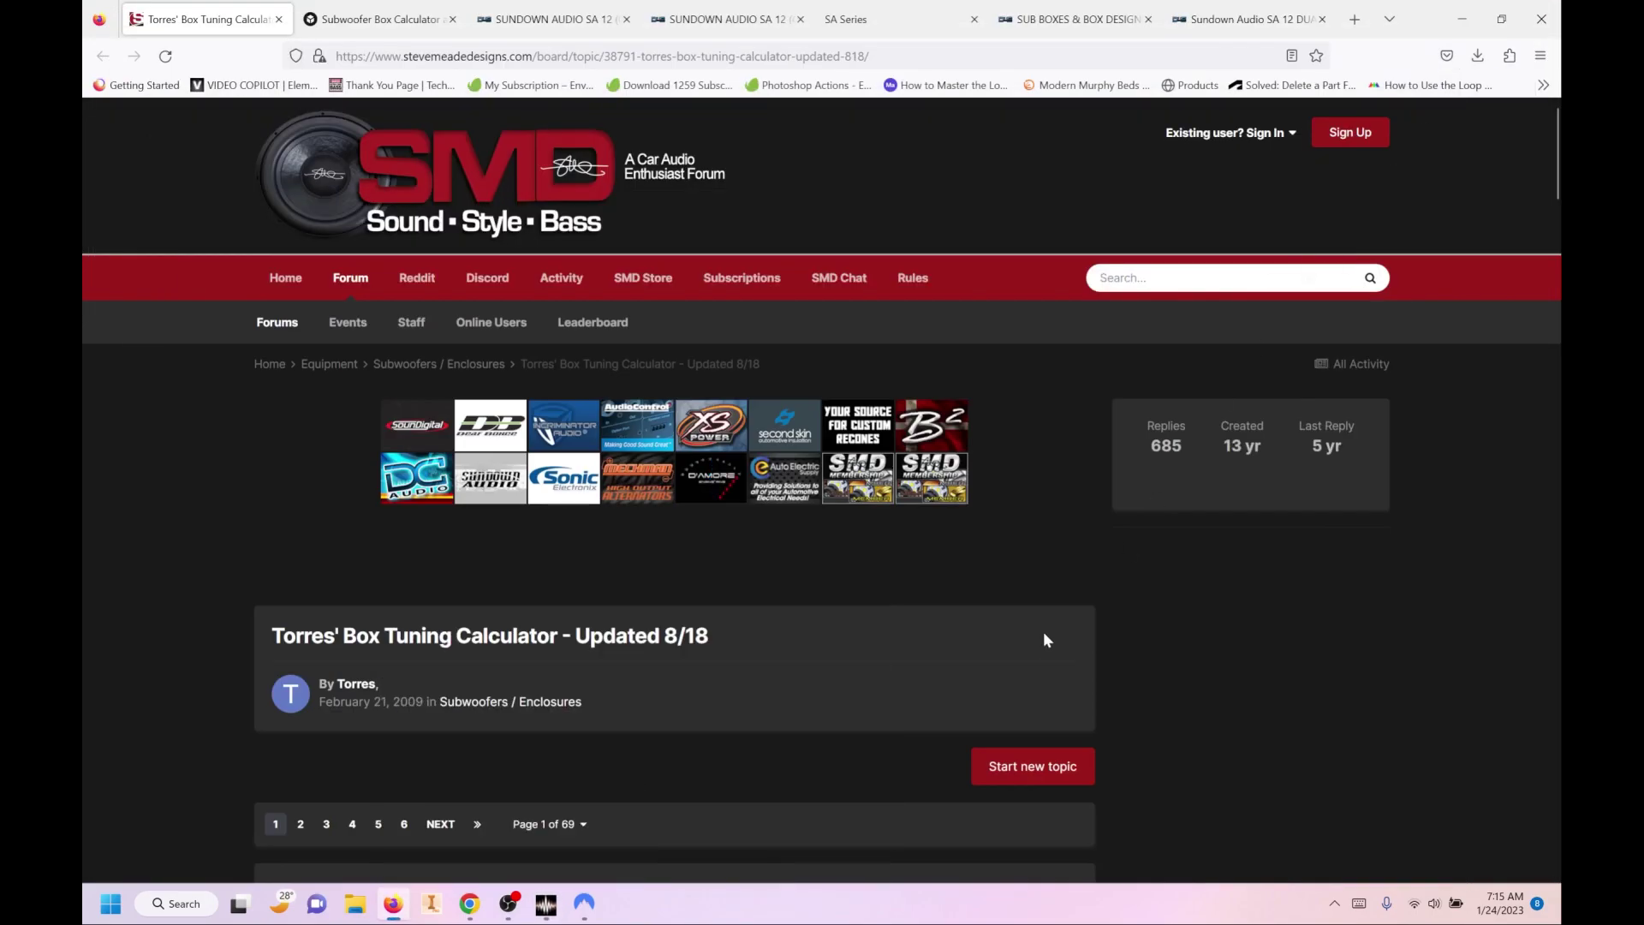
# Step: View the SubBox home page and the Sundown Audio SA 12 Classic product page, and return to SubBox
pyautogui.click(377, 19)
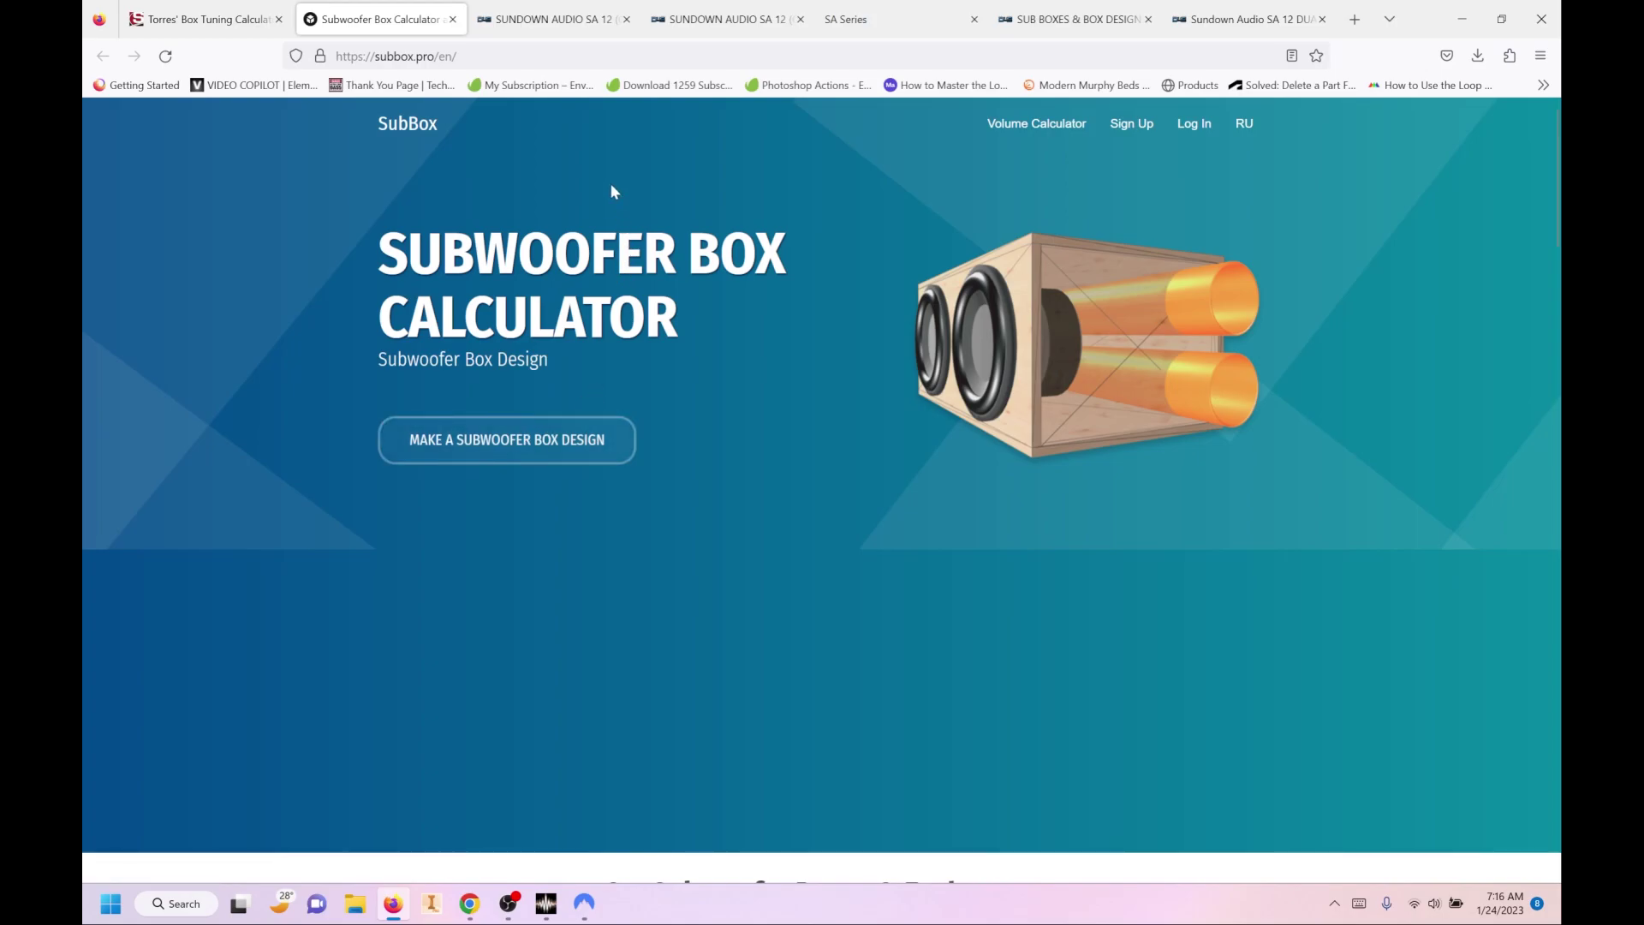
pyautogui.click(554, 25)
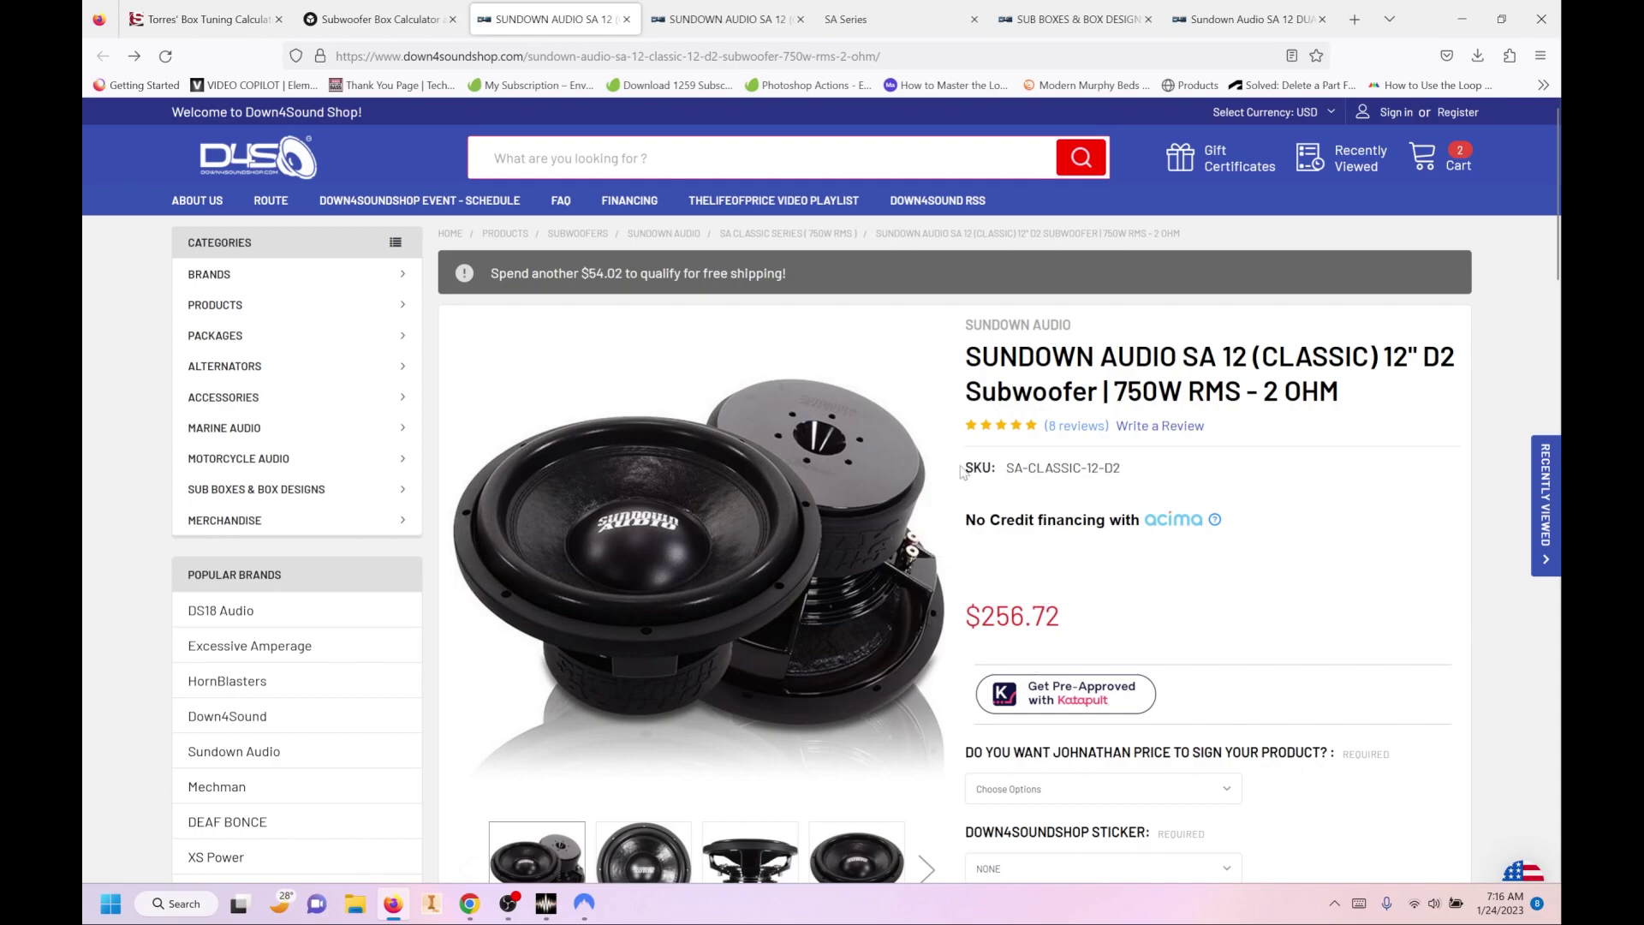
pyautogui.click(463, 24)
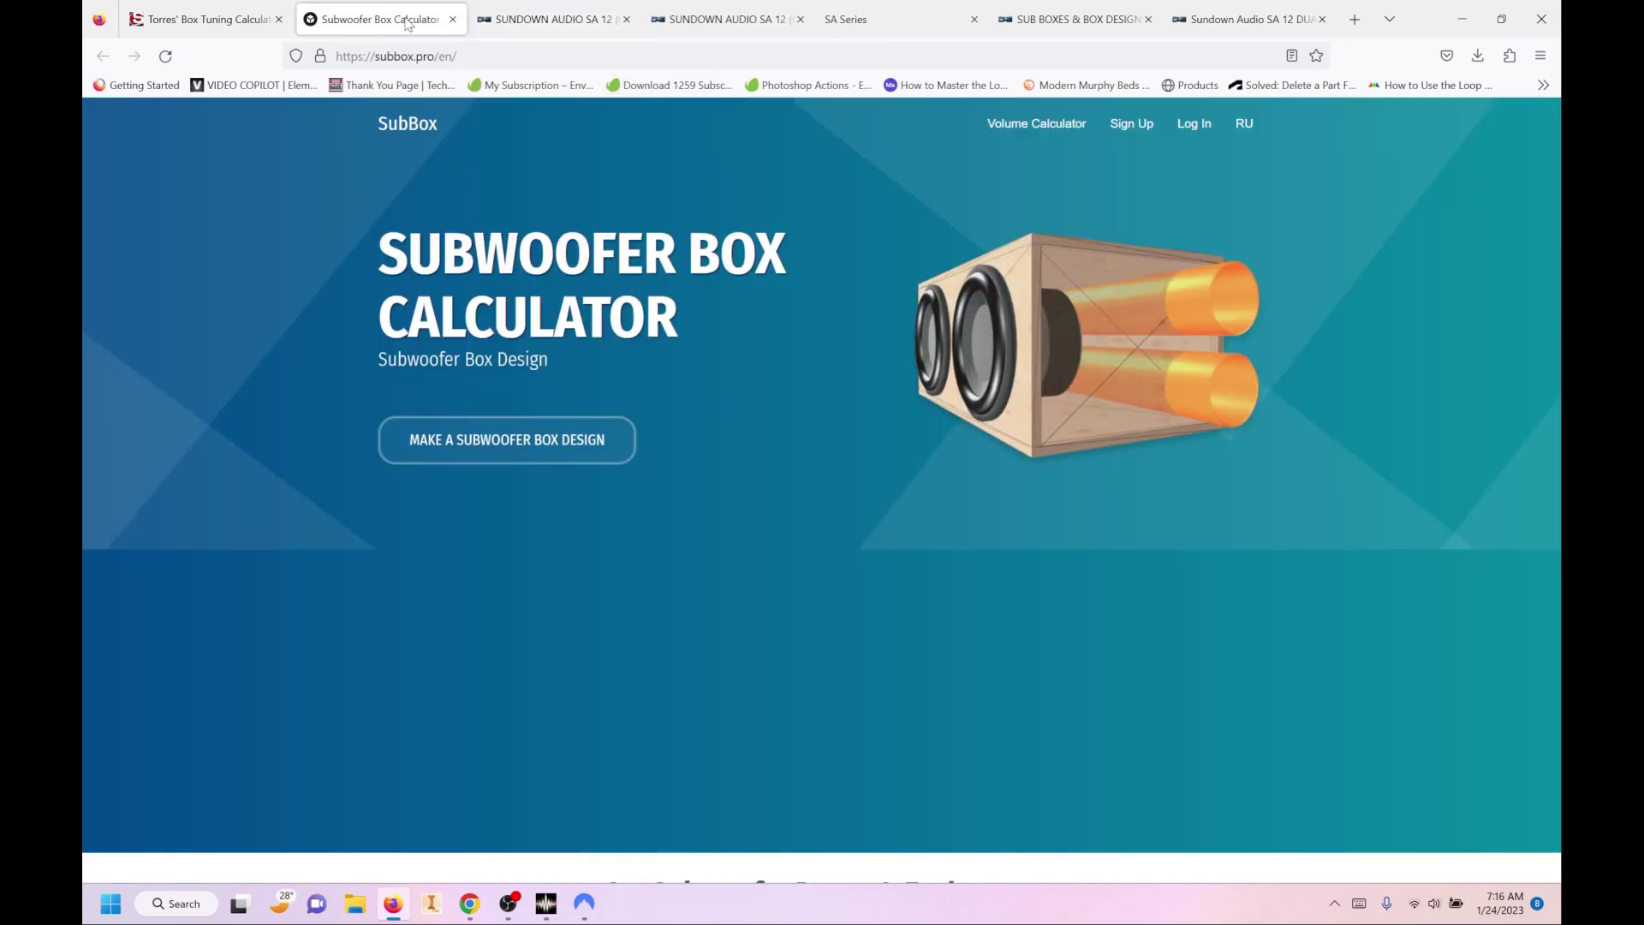
pyautogui.click(477, 447)
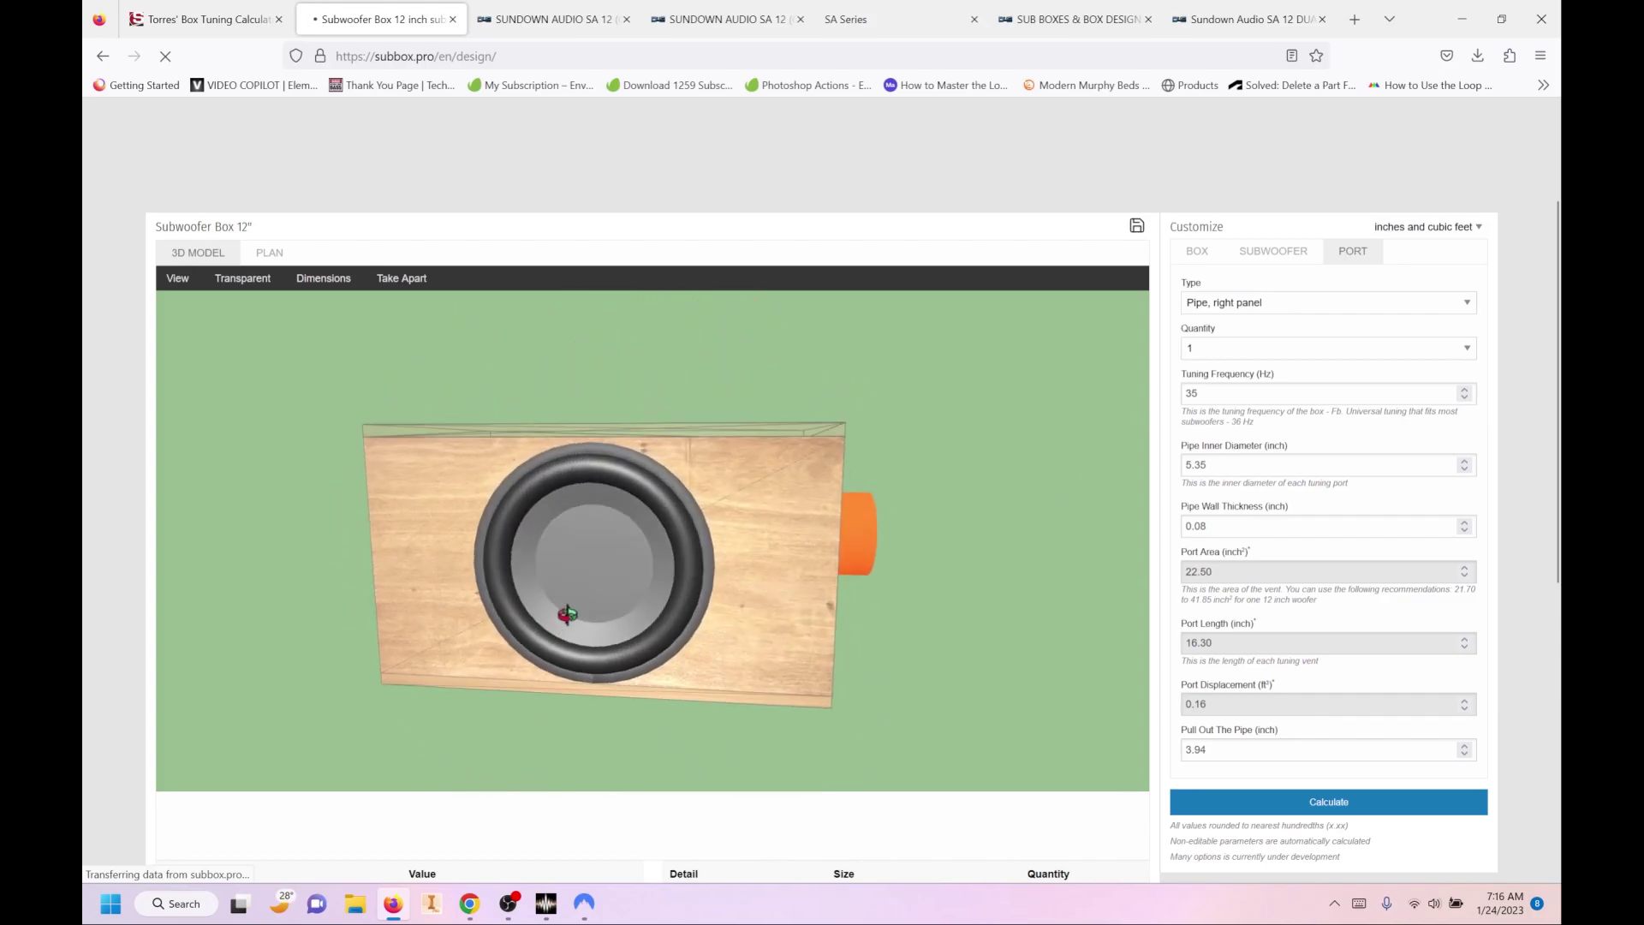
pyautogui.hotkey('alt', 'Left')
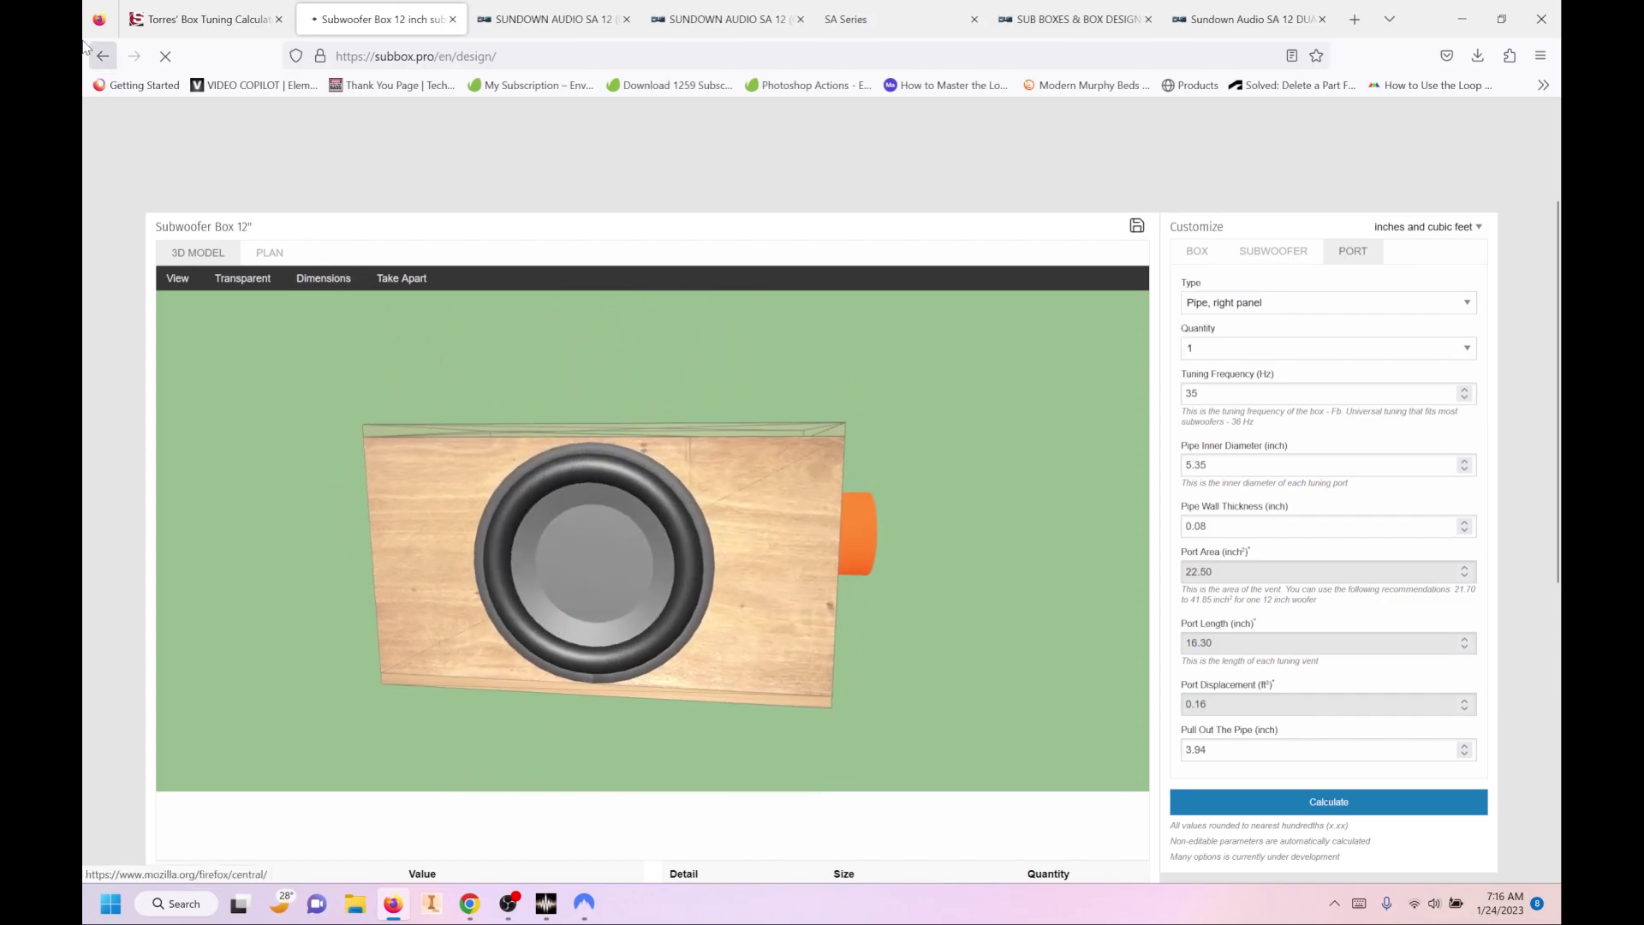
pyautogui.scroll(-6, 684, 606)
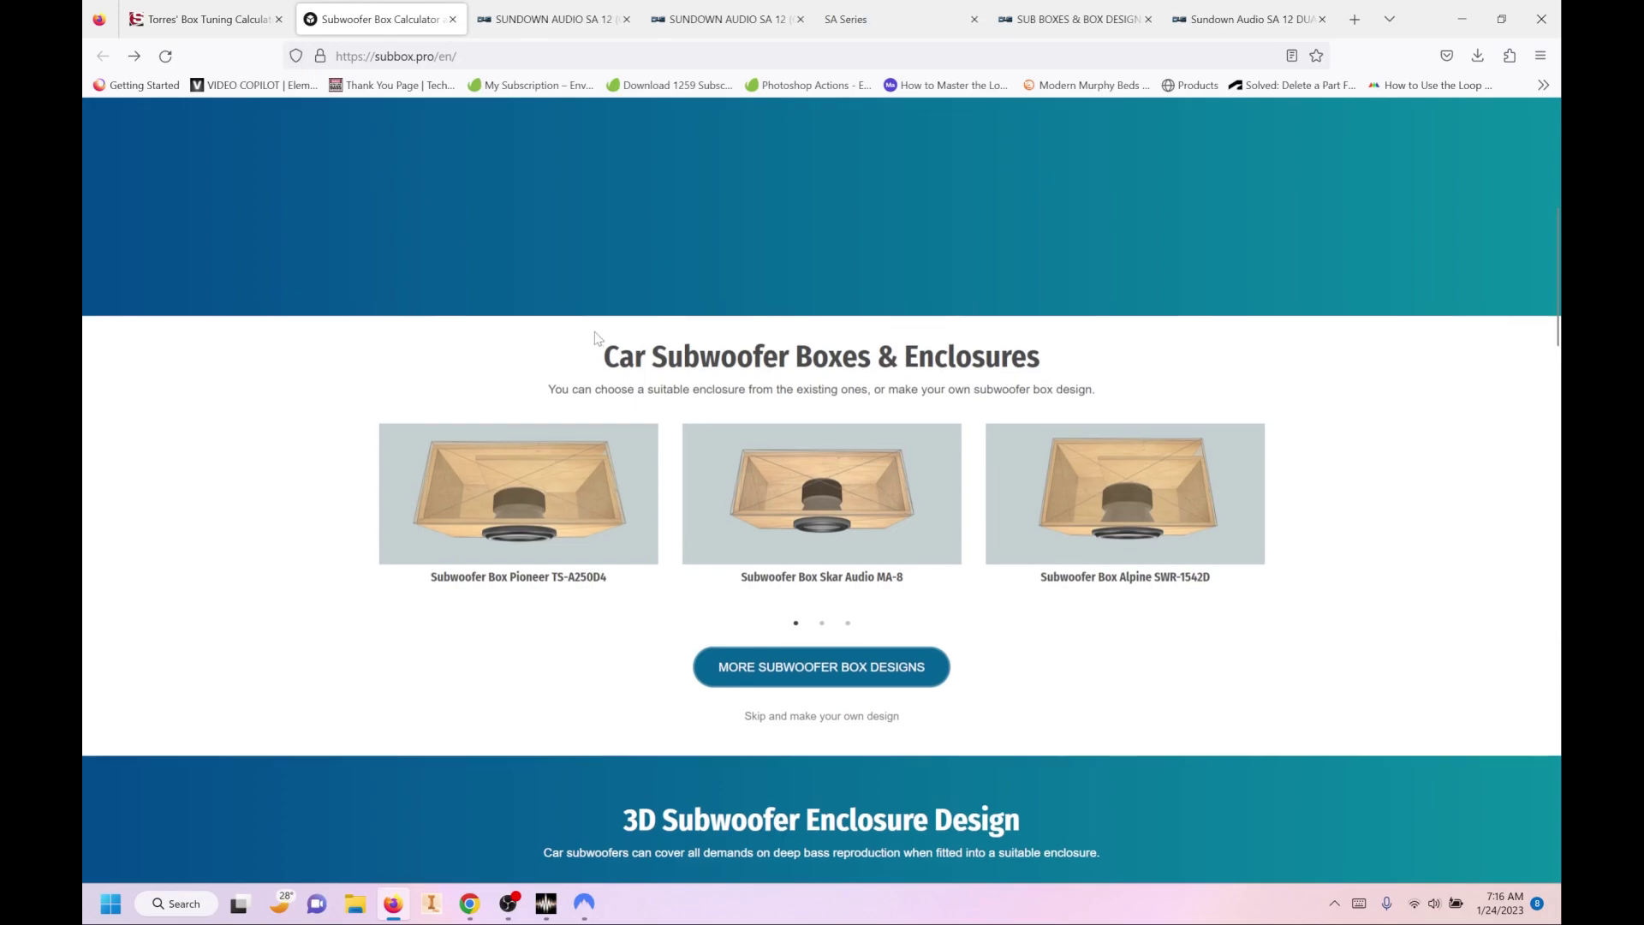
pyautogui.scroll(5, 591, 351)
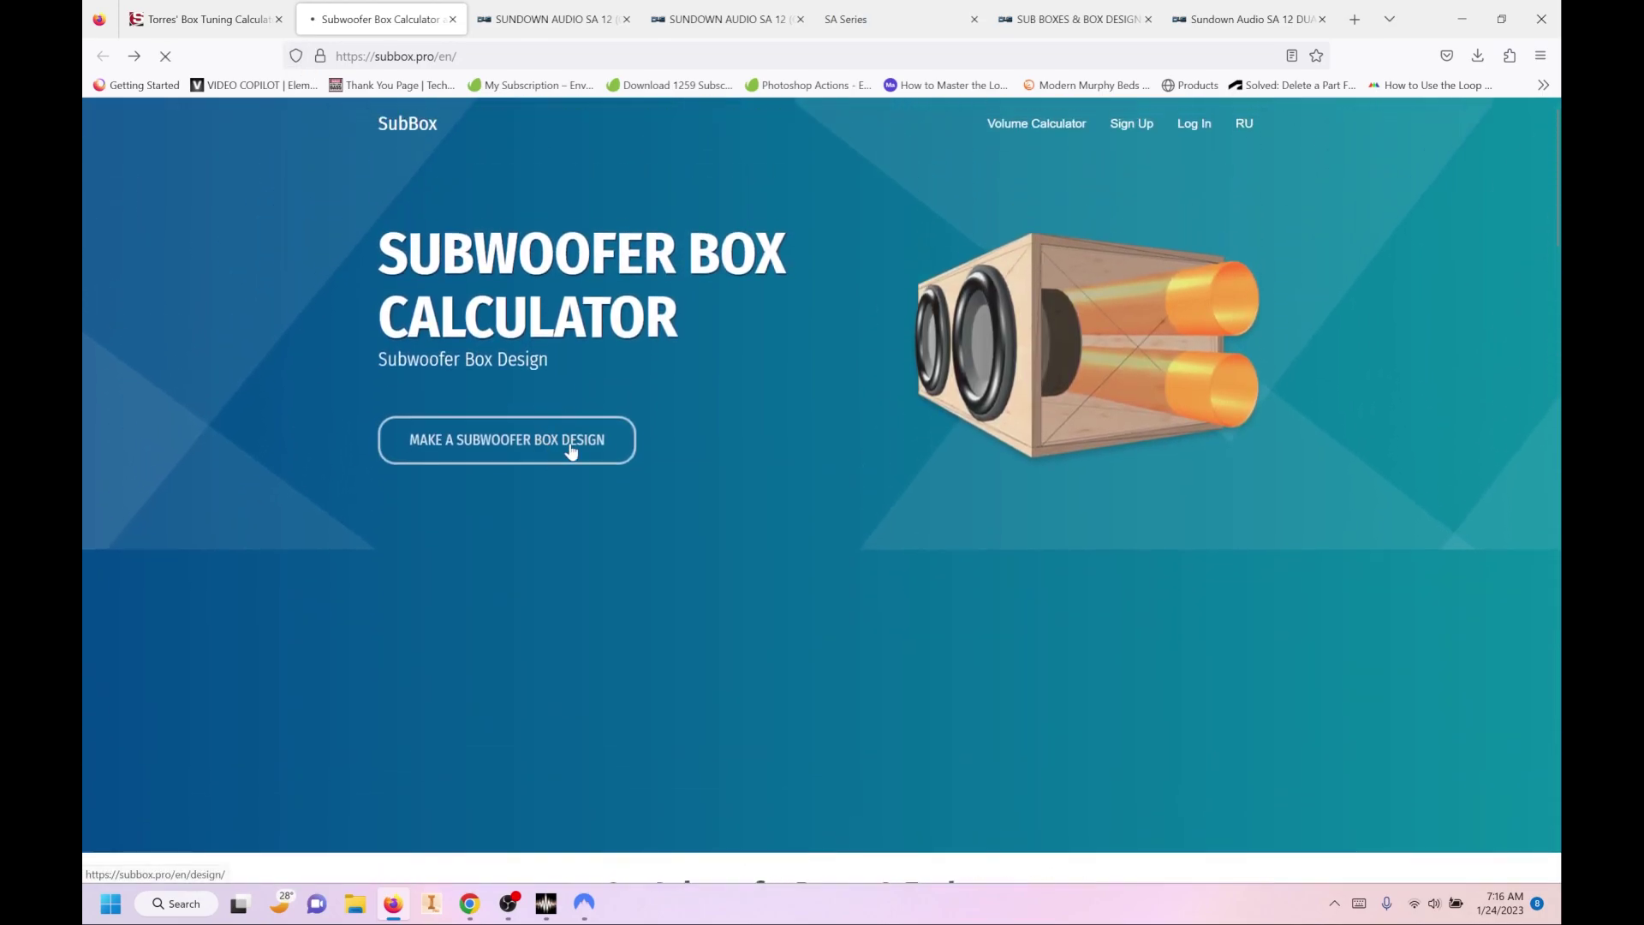
# Step: Start a new subwoofer box design and set the subwoofer quantity to 2
pyautogui.click(571, 452)
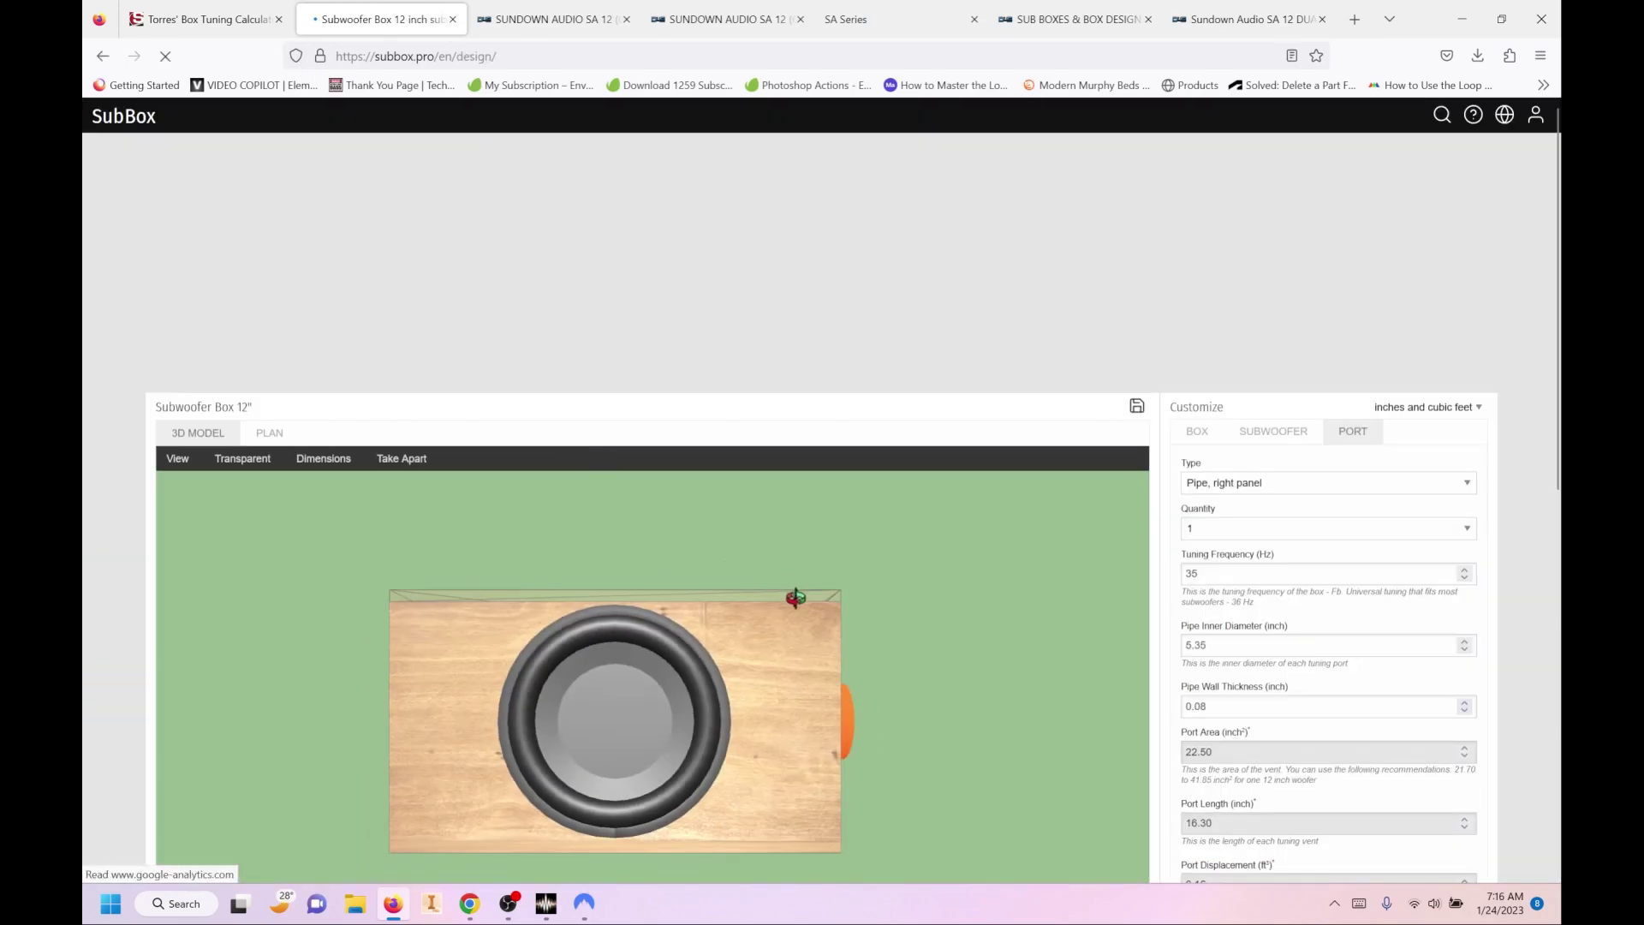
pyautogui.click(1302, 432)
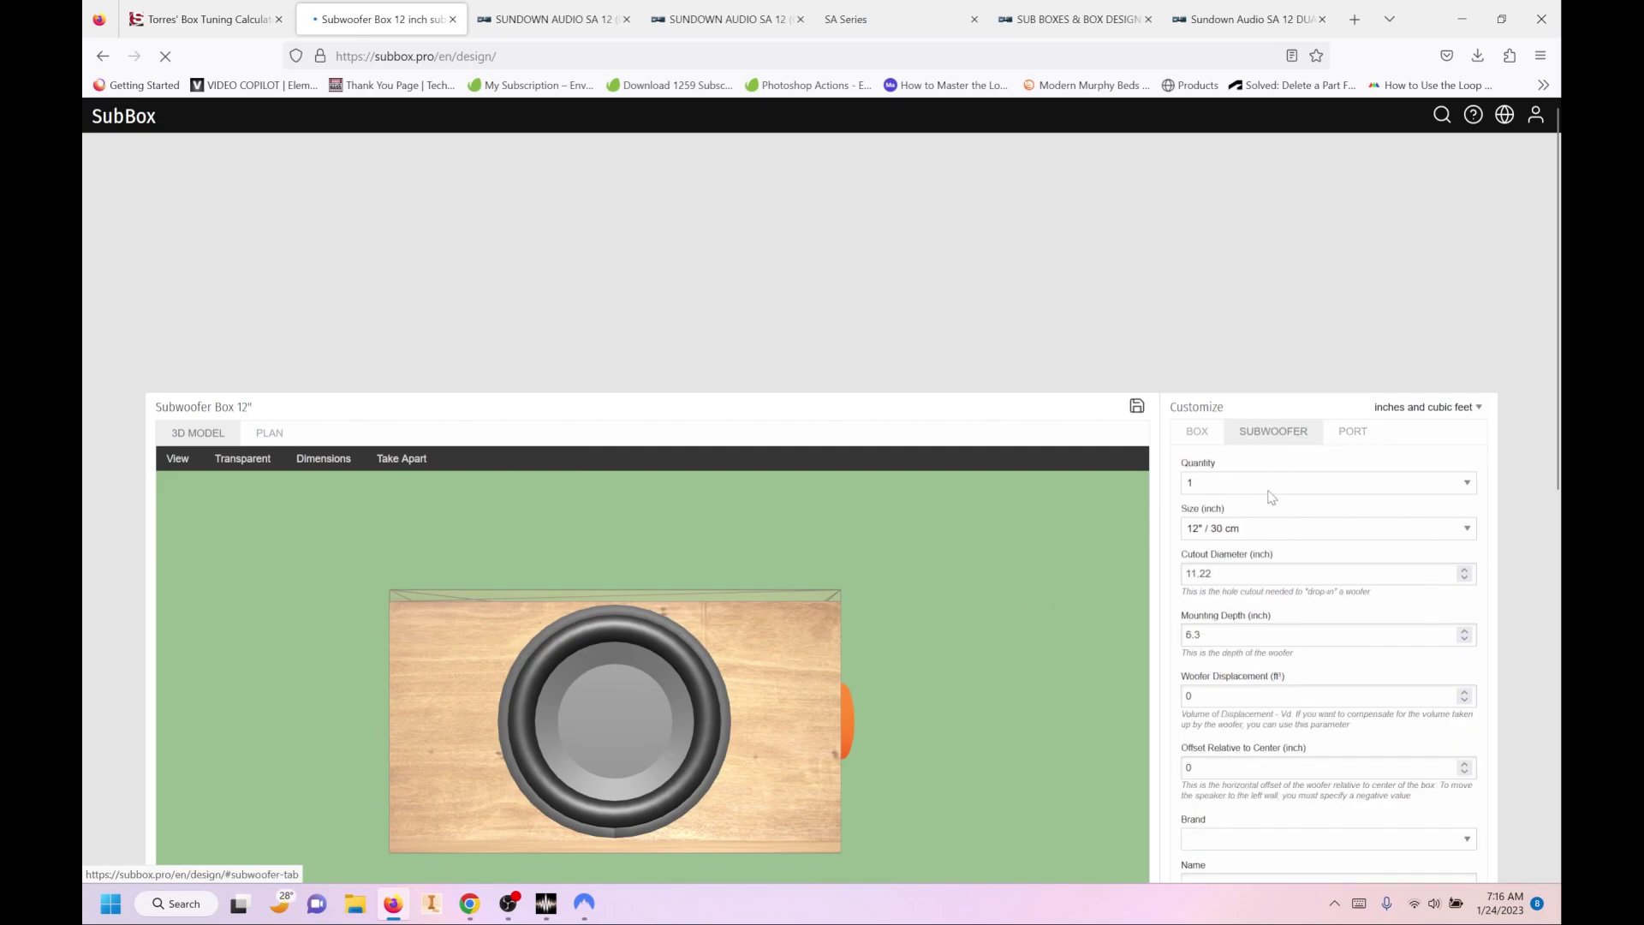
pyautogui.click(1271, 484)
pyautogui.click(1249, 546)
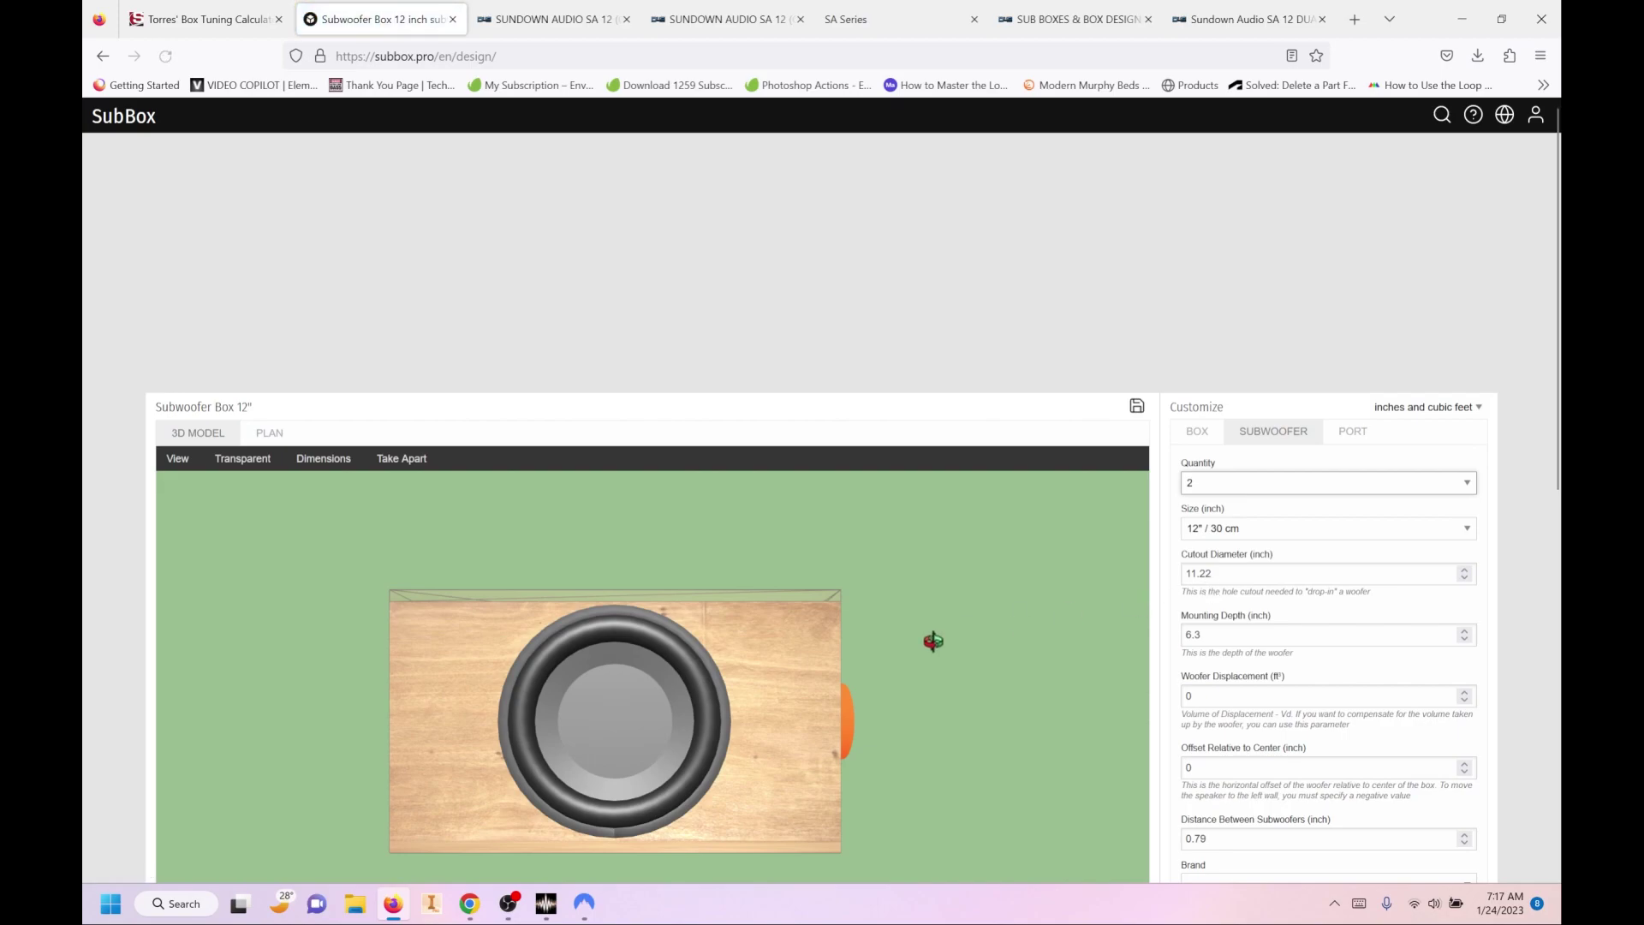
# Step: Look up the T/S and enclosure specifications of the Sundown Audio SA 12 Classic D2 on the Down4Sound product page
pyautogui.click(544, 19)
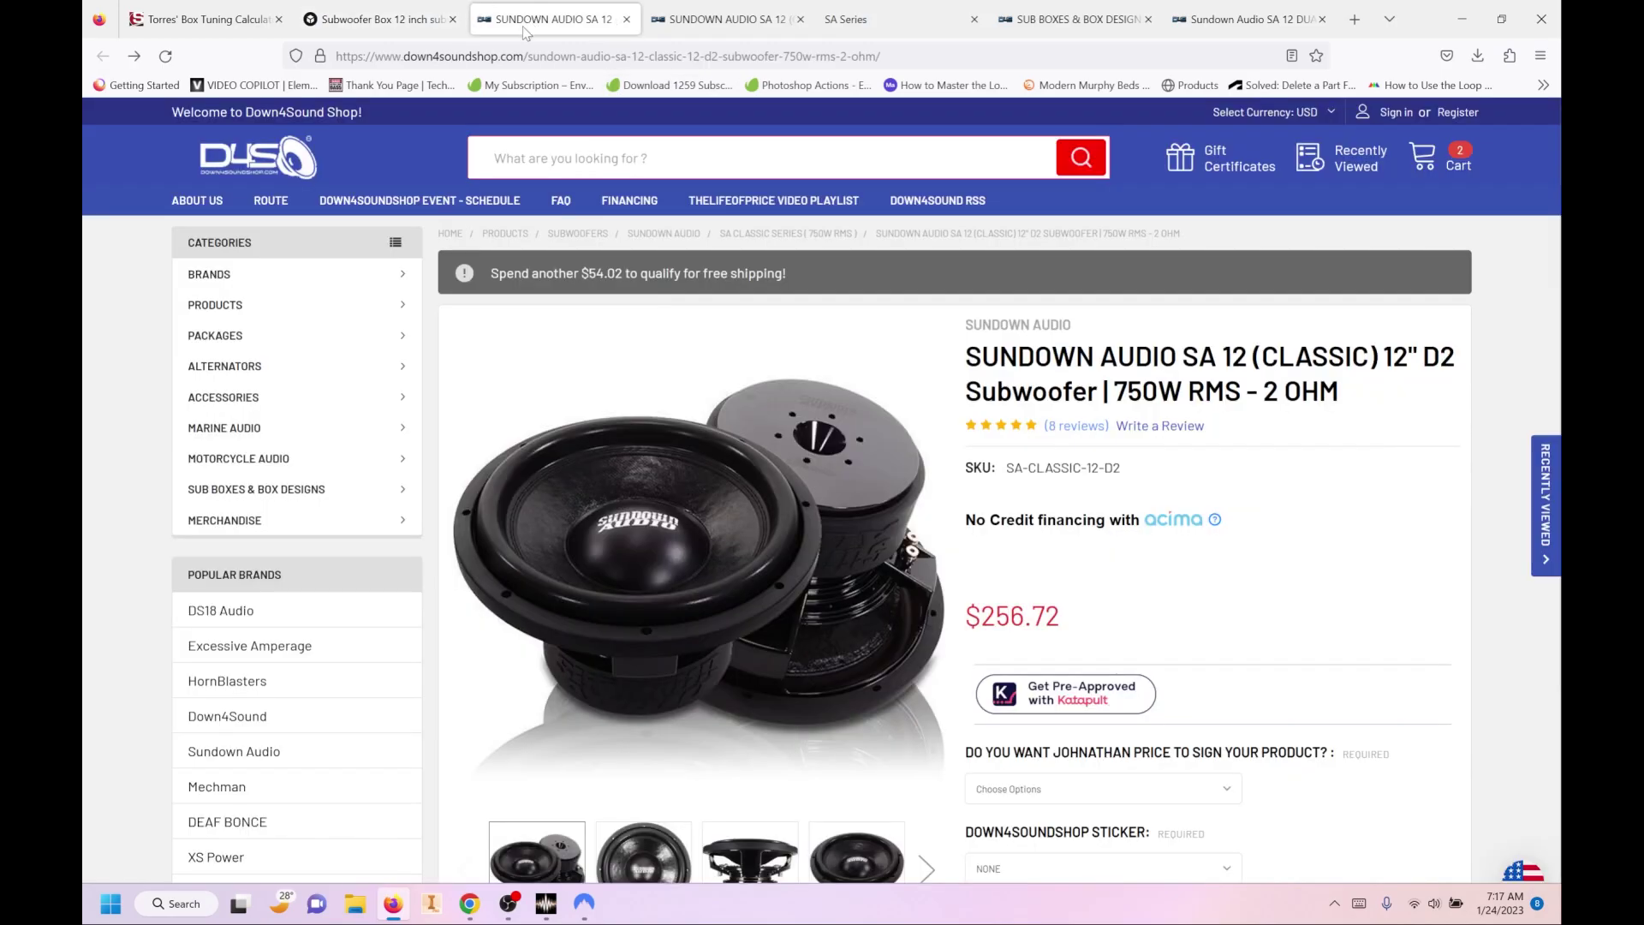
pyautogui.scroll(-1, 790, 522)
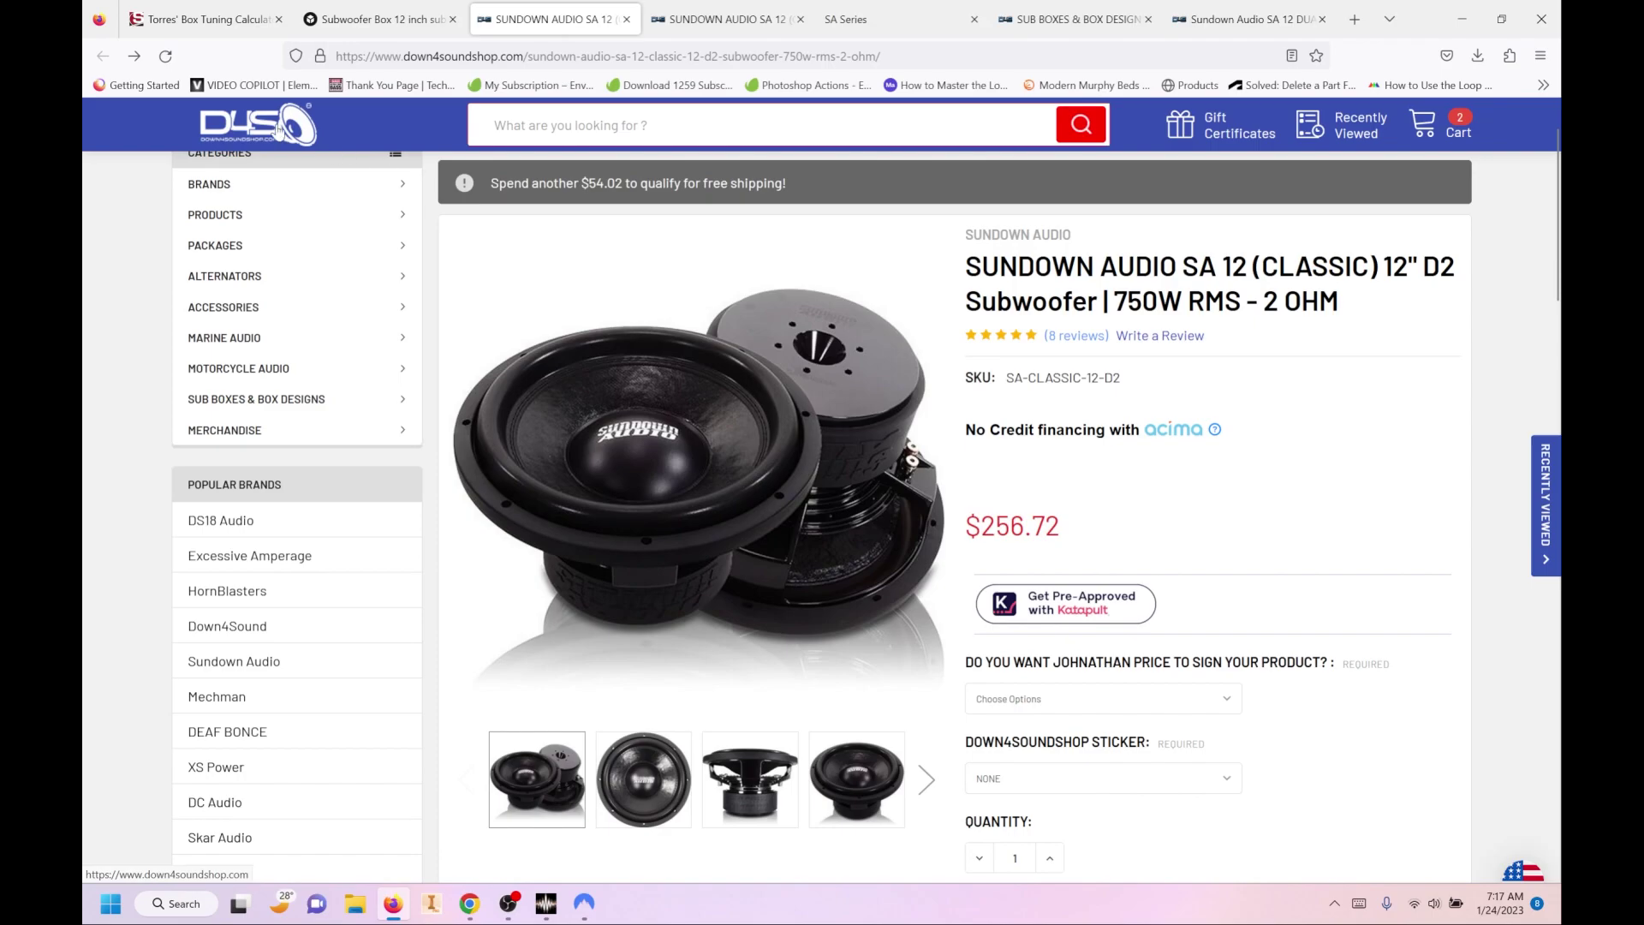
pyautogui.moveTo(209, 184)
pyautogui.scroll(-10, 1035, 518)
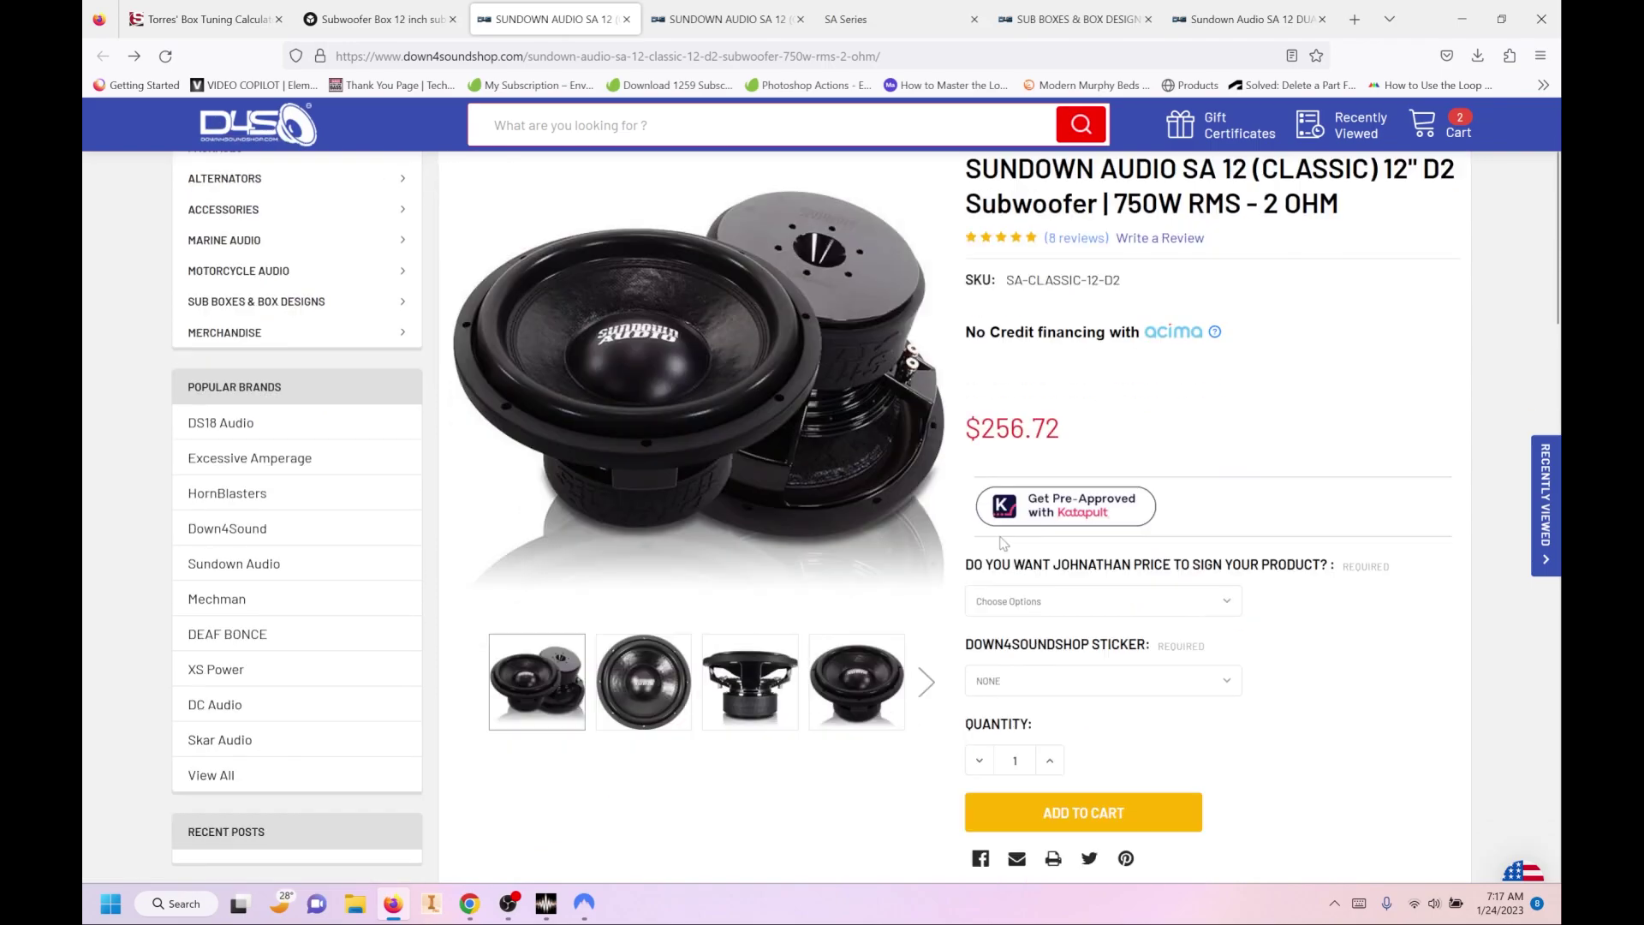
pyautogui.scroll(-2, 1034, 518)
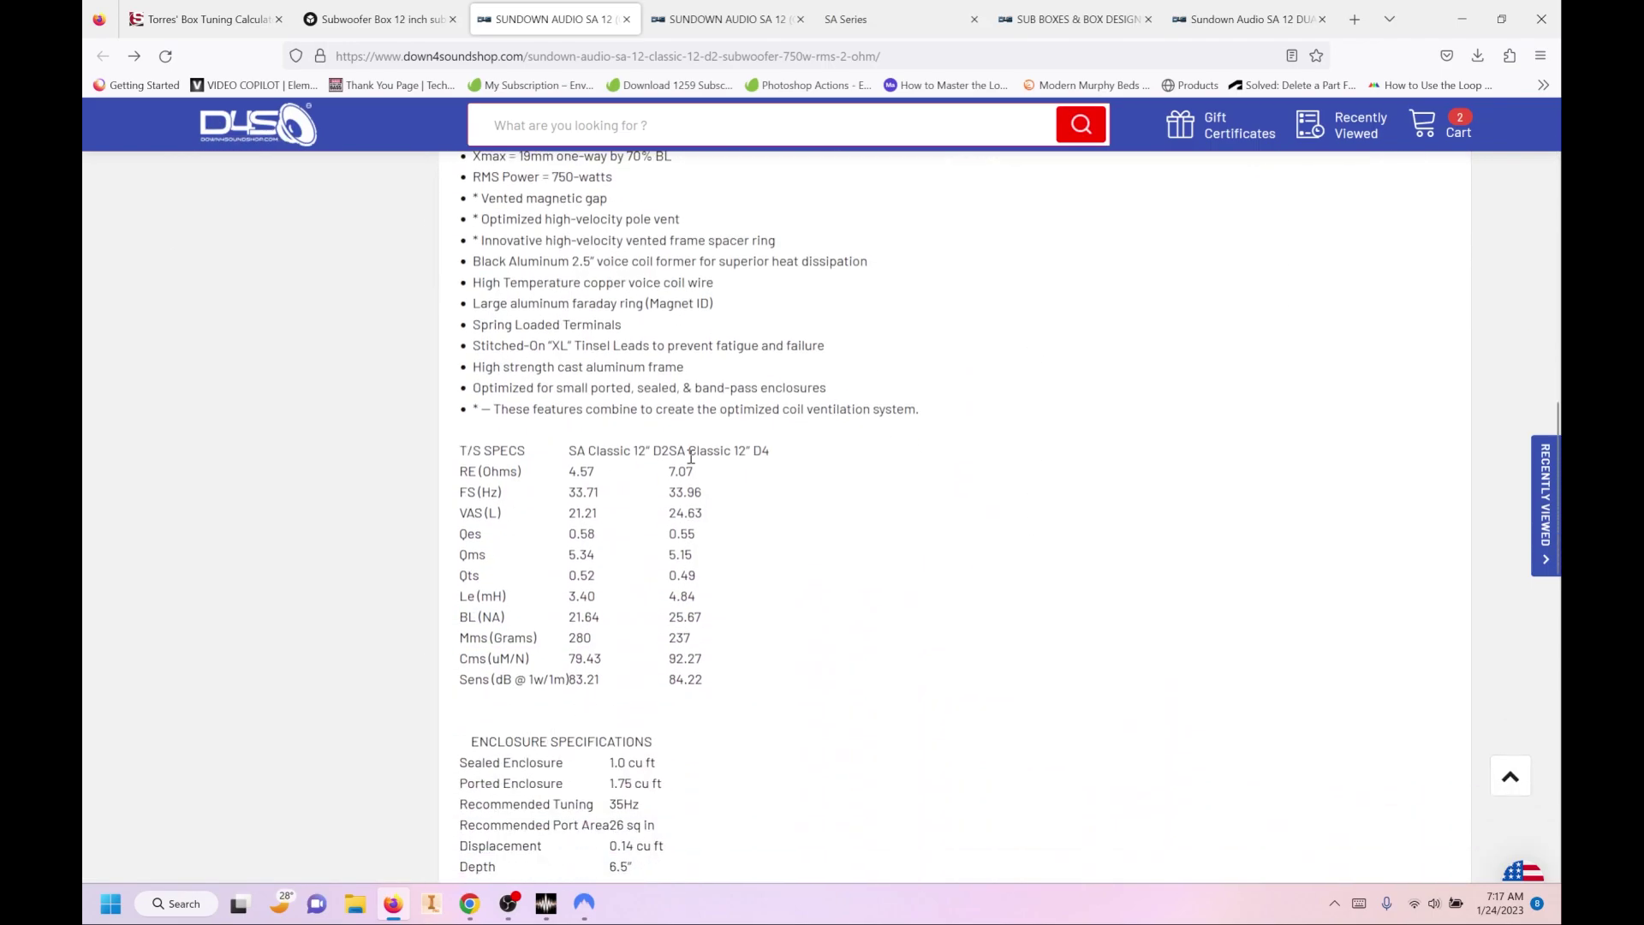
pyautogui.scroll(-4, 668, 617)
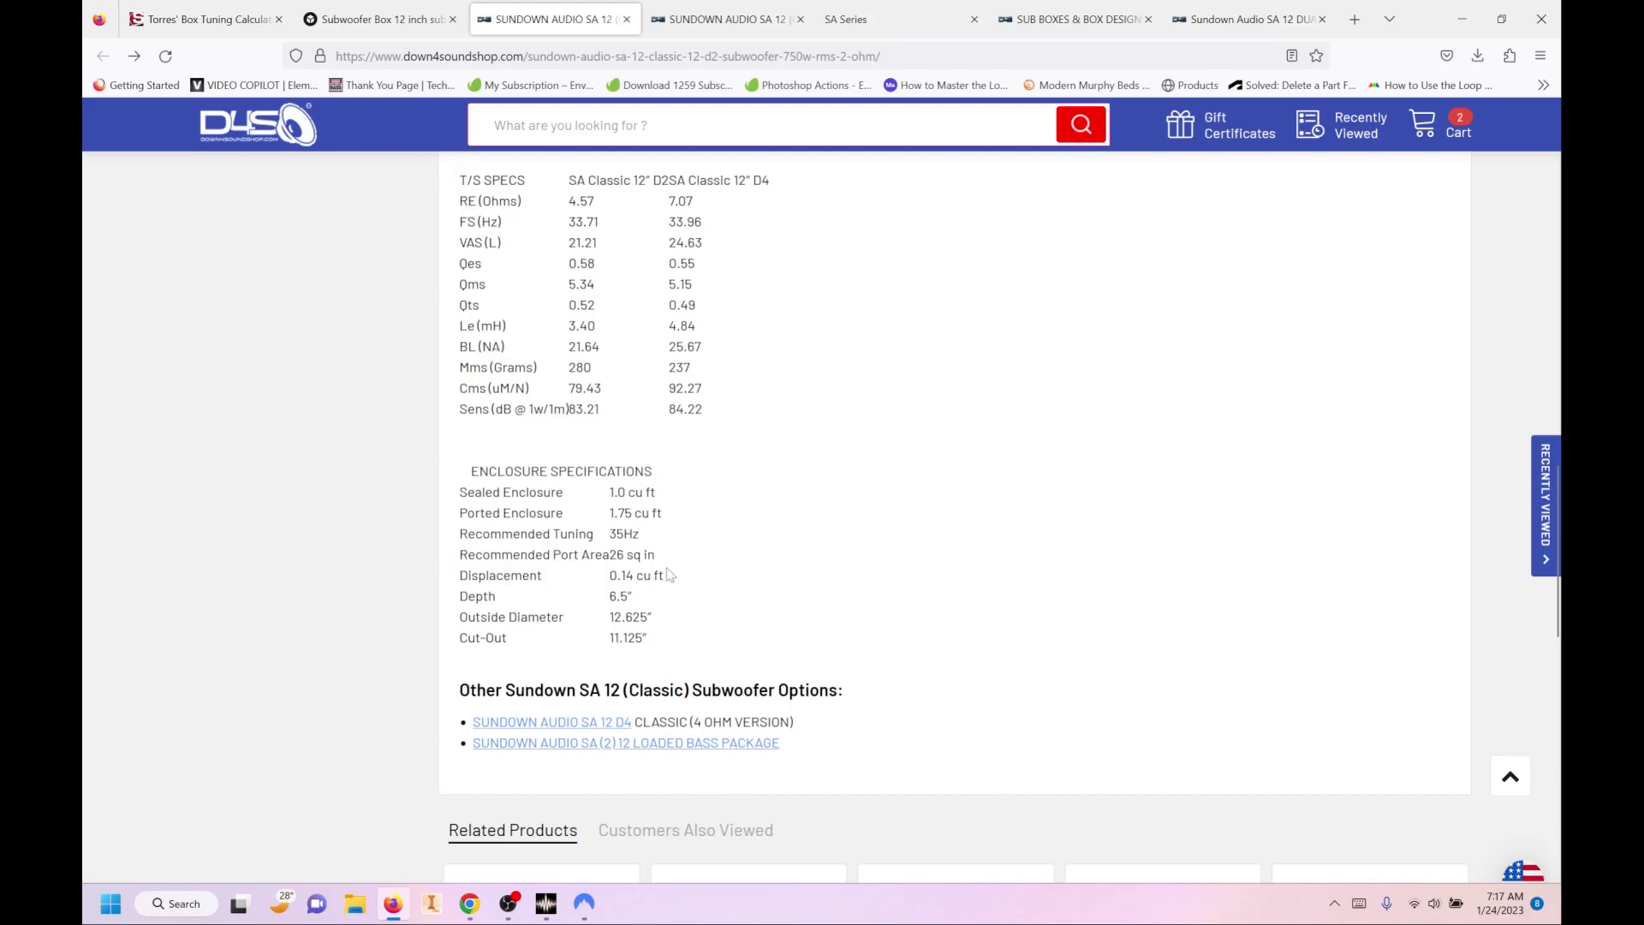
# Step: In the SubBox design, set the subwoofer mounting depth to 6.5 inches and the woofer displacement to 0.14 ft³
pyautogui.click(371, 35)
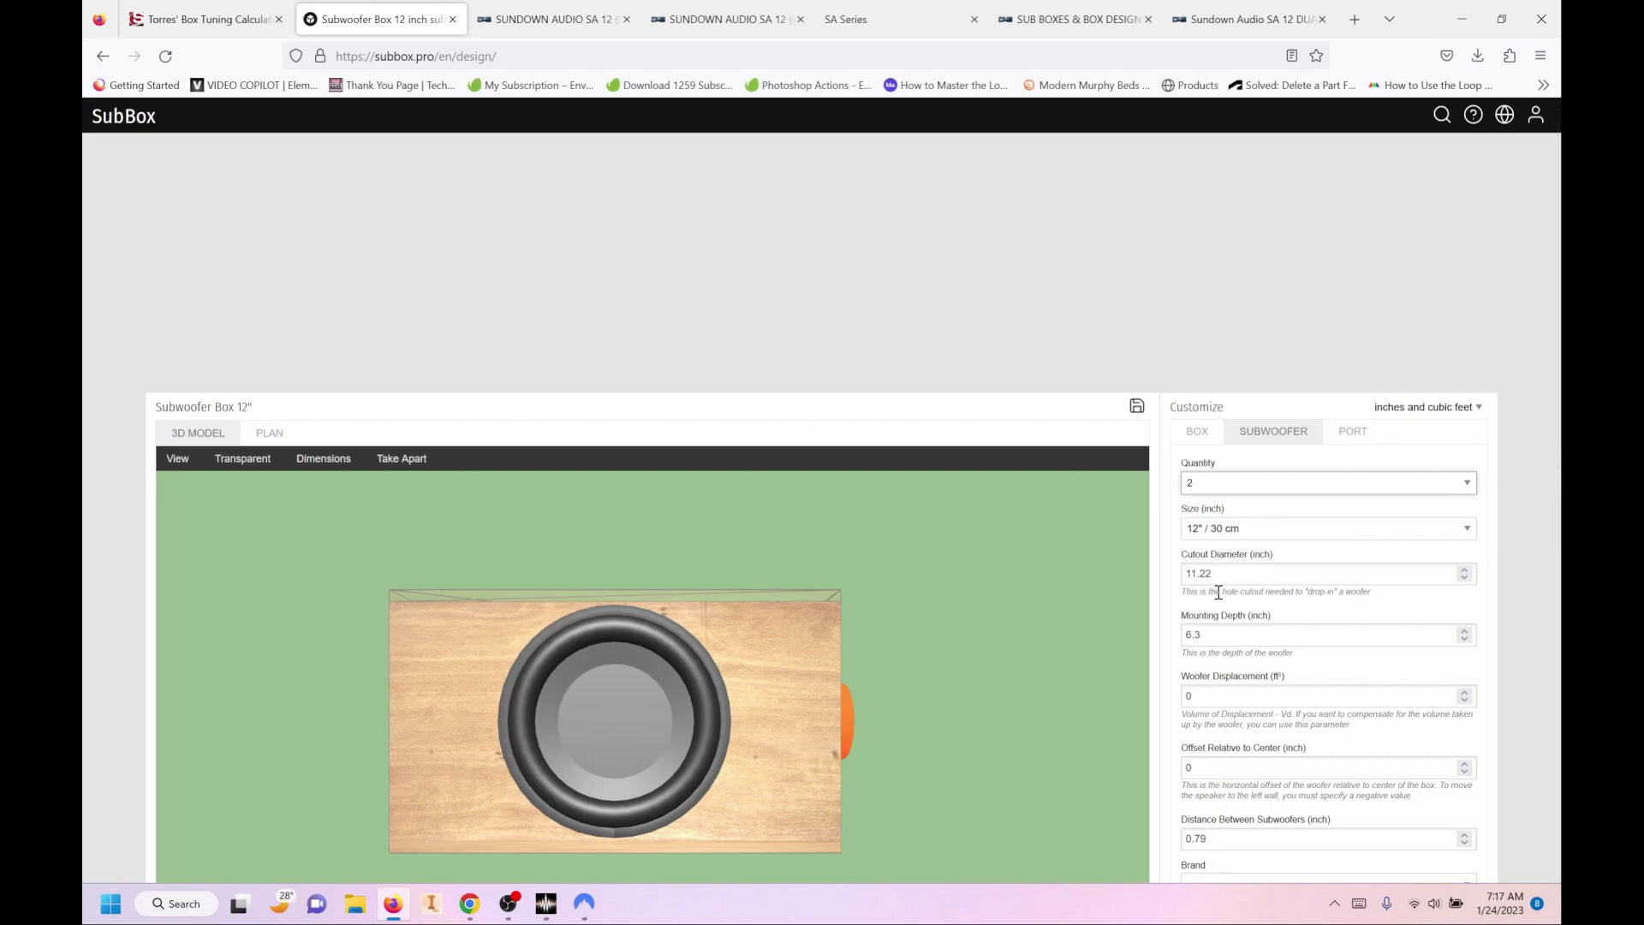
pyautogui.click(1214, 642)
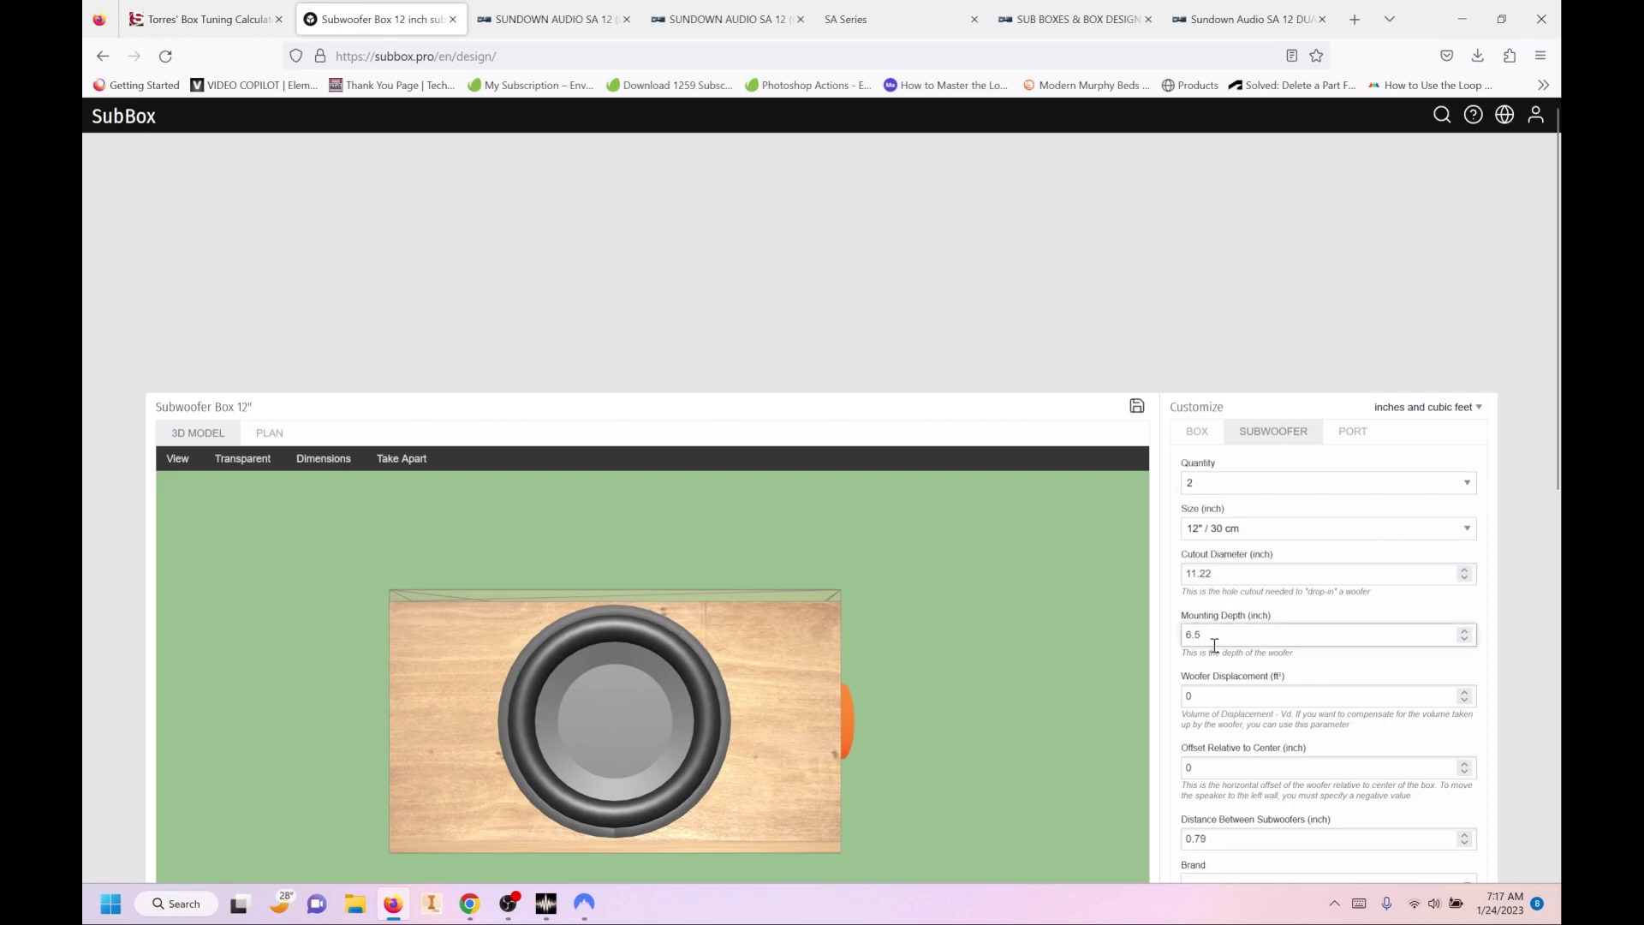
pyautogui.press('Tab')
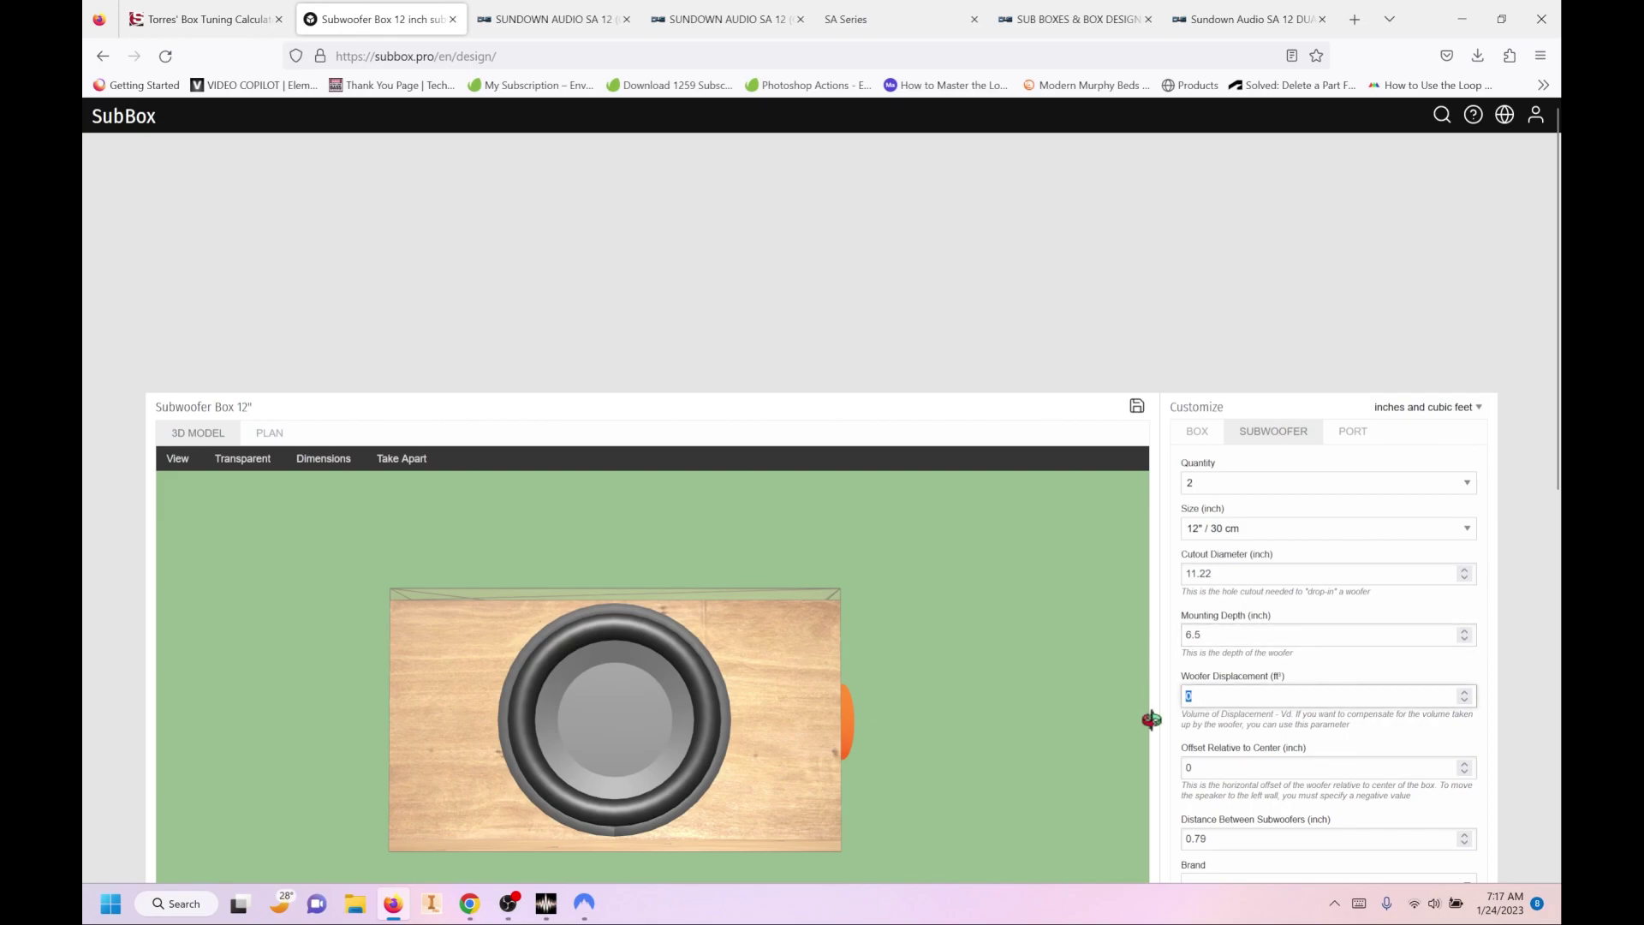
pyautogui.write('0.14')
pyautogui.scroll(-3, 1292, 698)
pyautogui.click(1518, 777)
pyautogui.scroll(-3, 1515, 772)
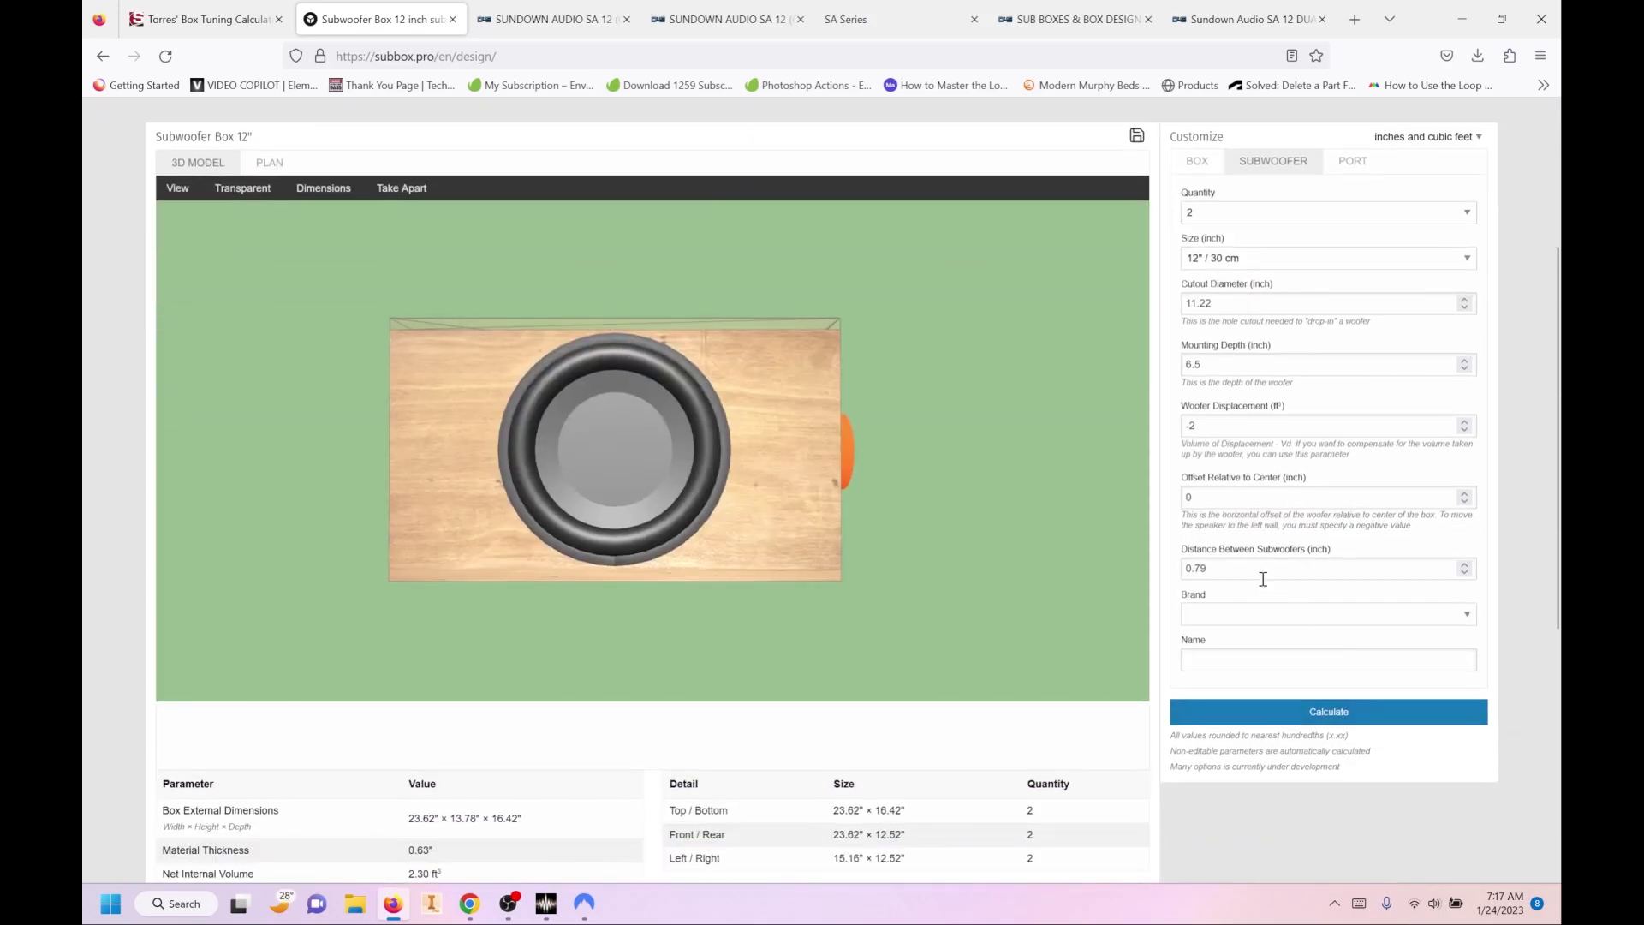
# Step: Set the distance between subwoofers to 3 inches and the offset relative to center to -4 inches, and recalculate the box model
pyautogui.doubleClick(1226, 569)
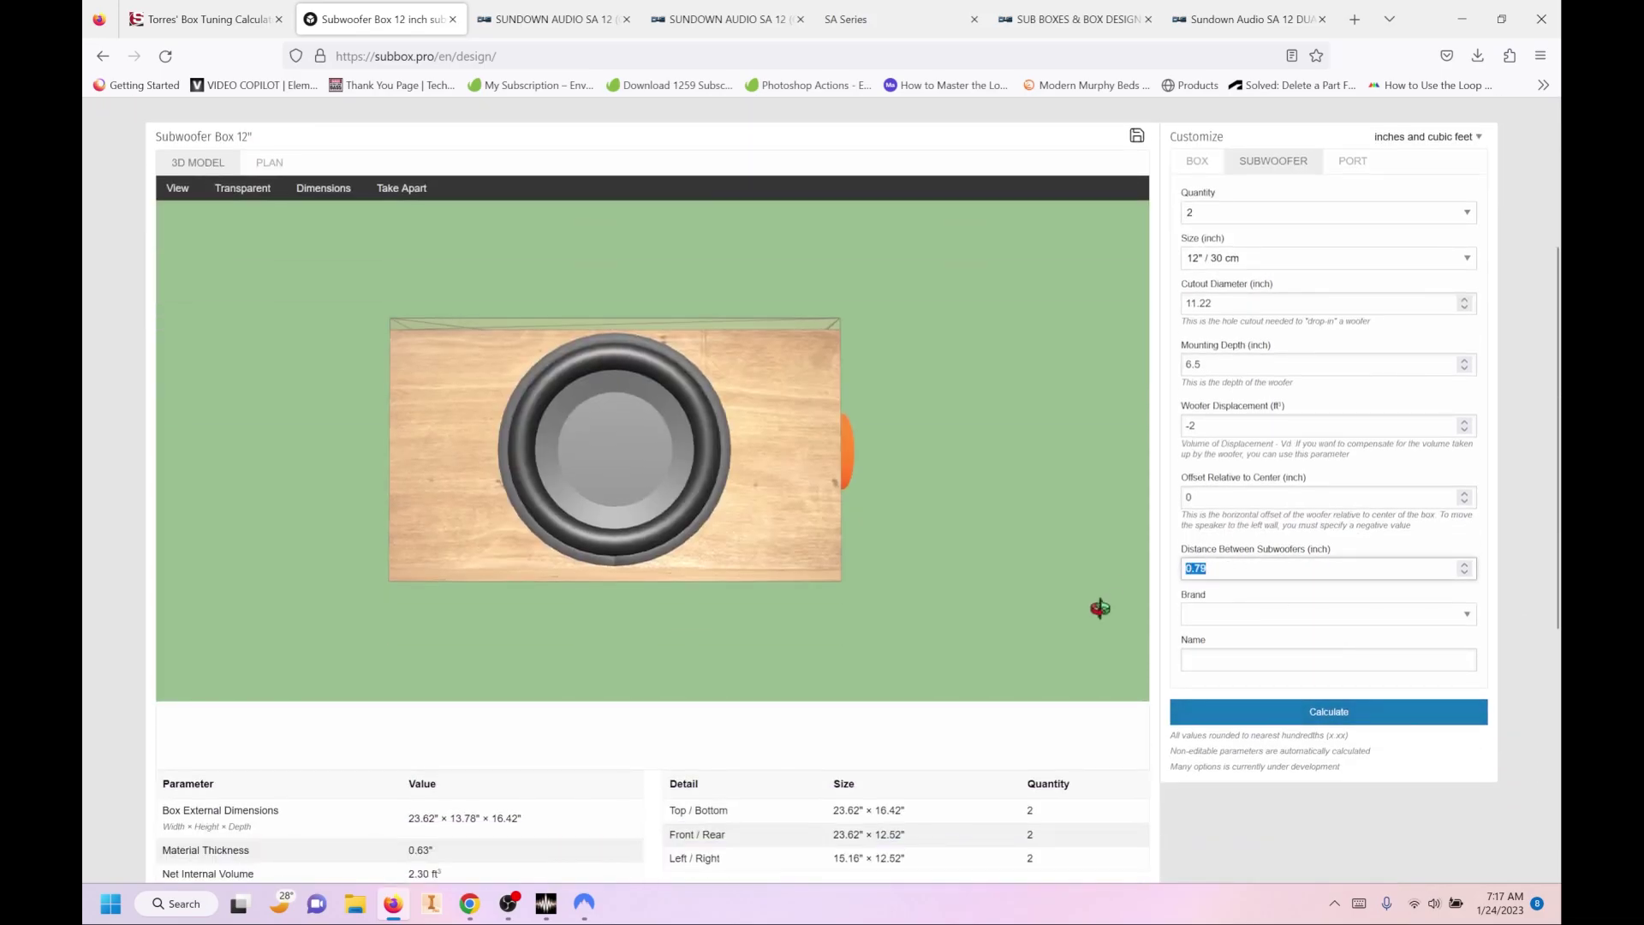
pyautogui.write('3')
pyautogui.doubleClick(1214, 495)
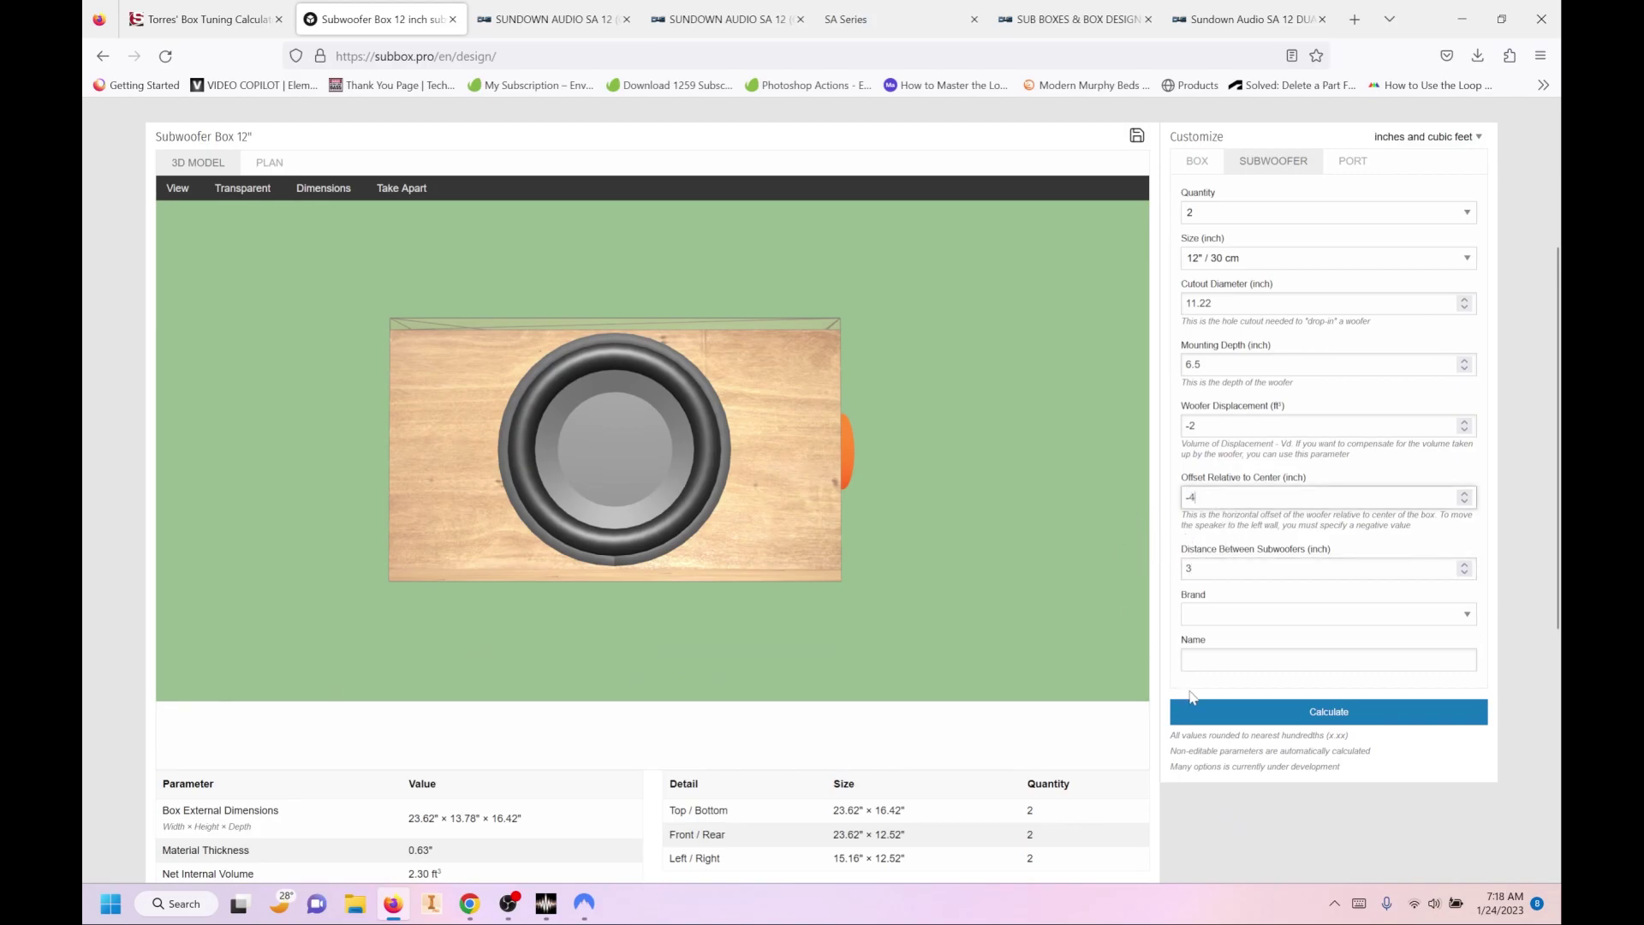
pyautogui.click(1282, 718)
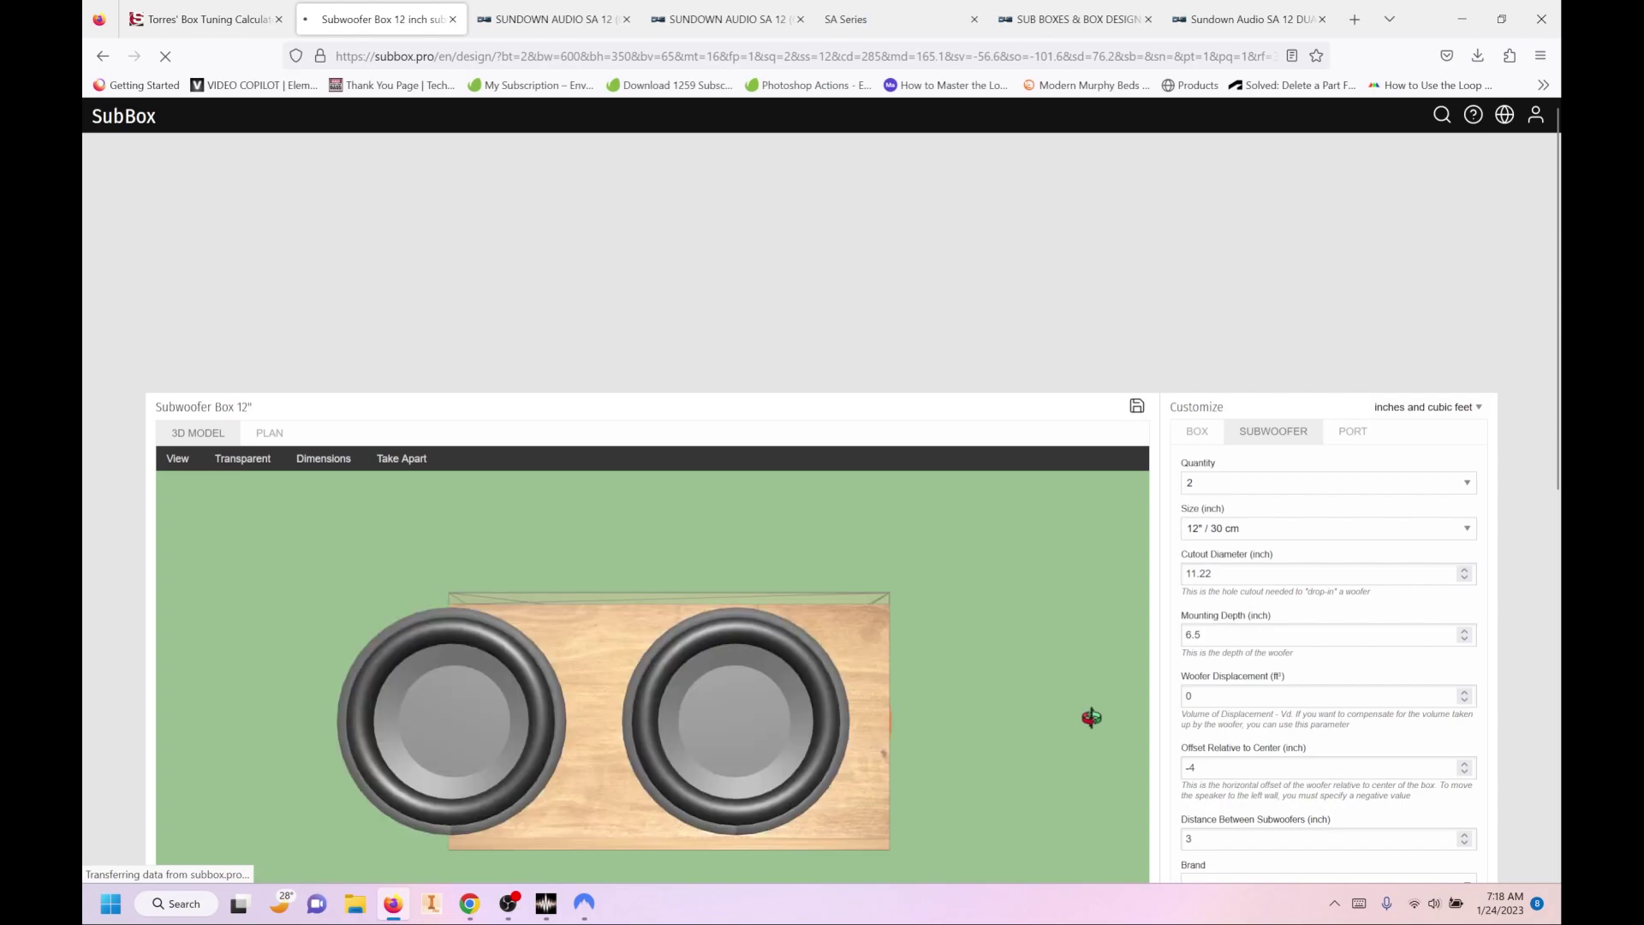
pyautogui.moveTo(672, 646); pyautogui.dragTo(666, 705)
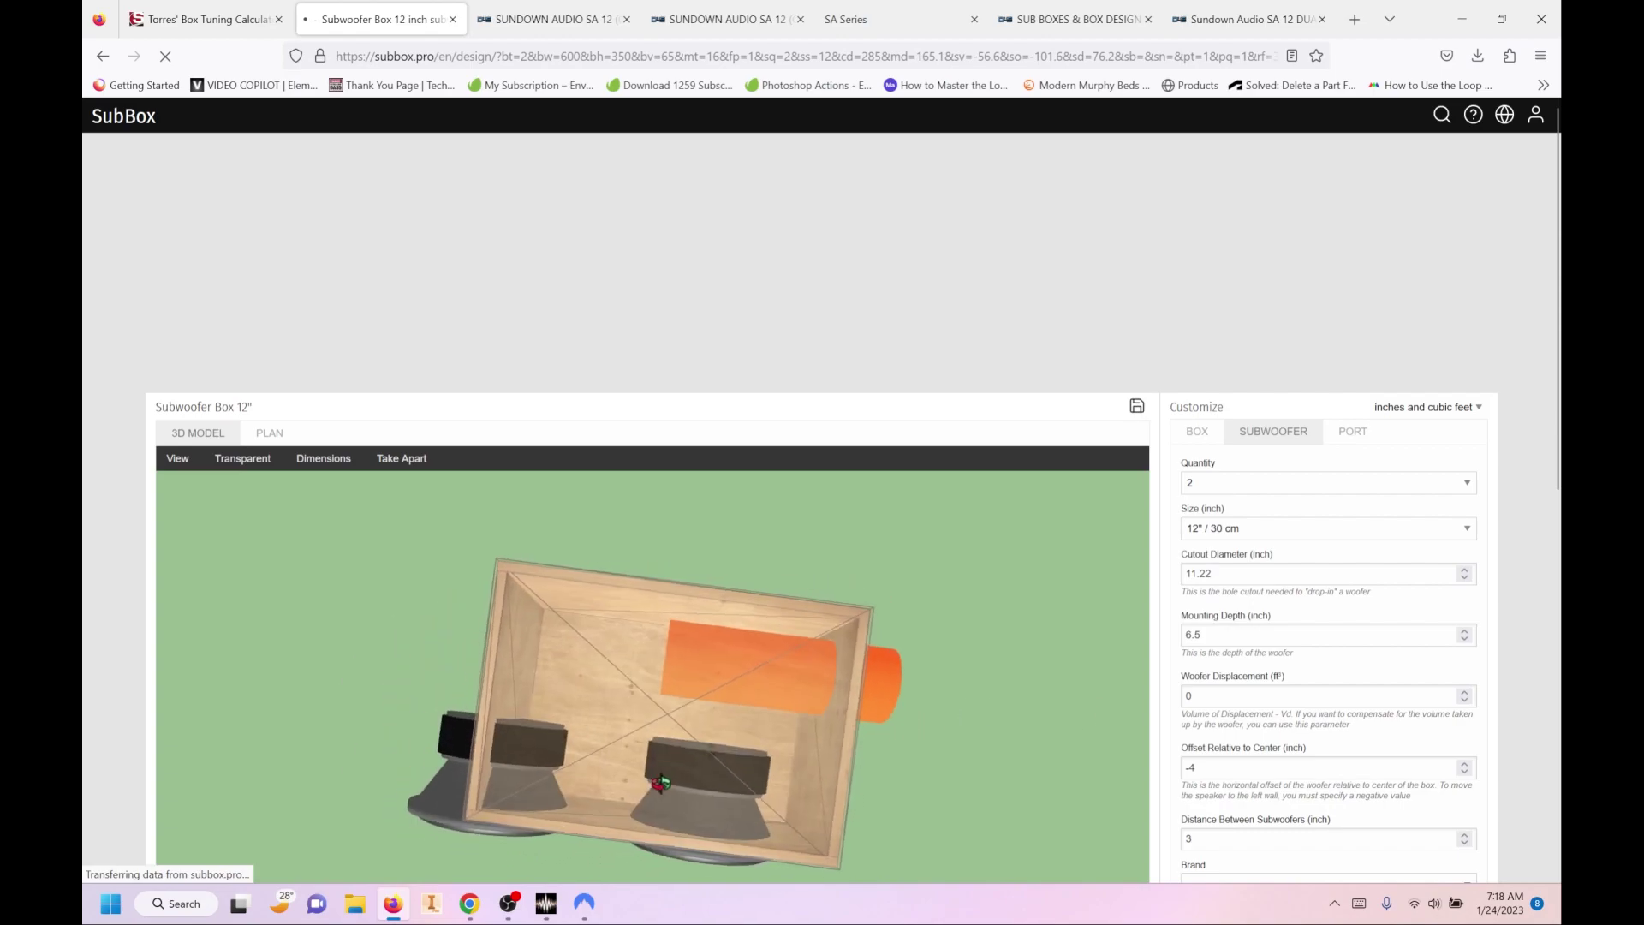
pyautogui.moveTo(659, 783); pyautogui.dragTo(671, 688)
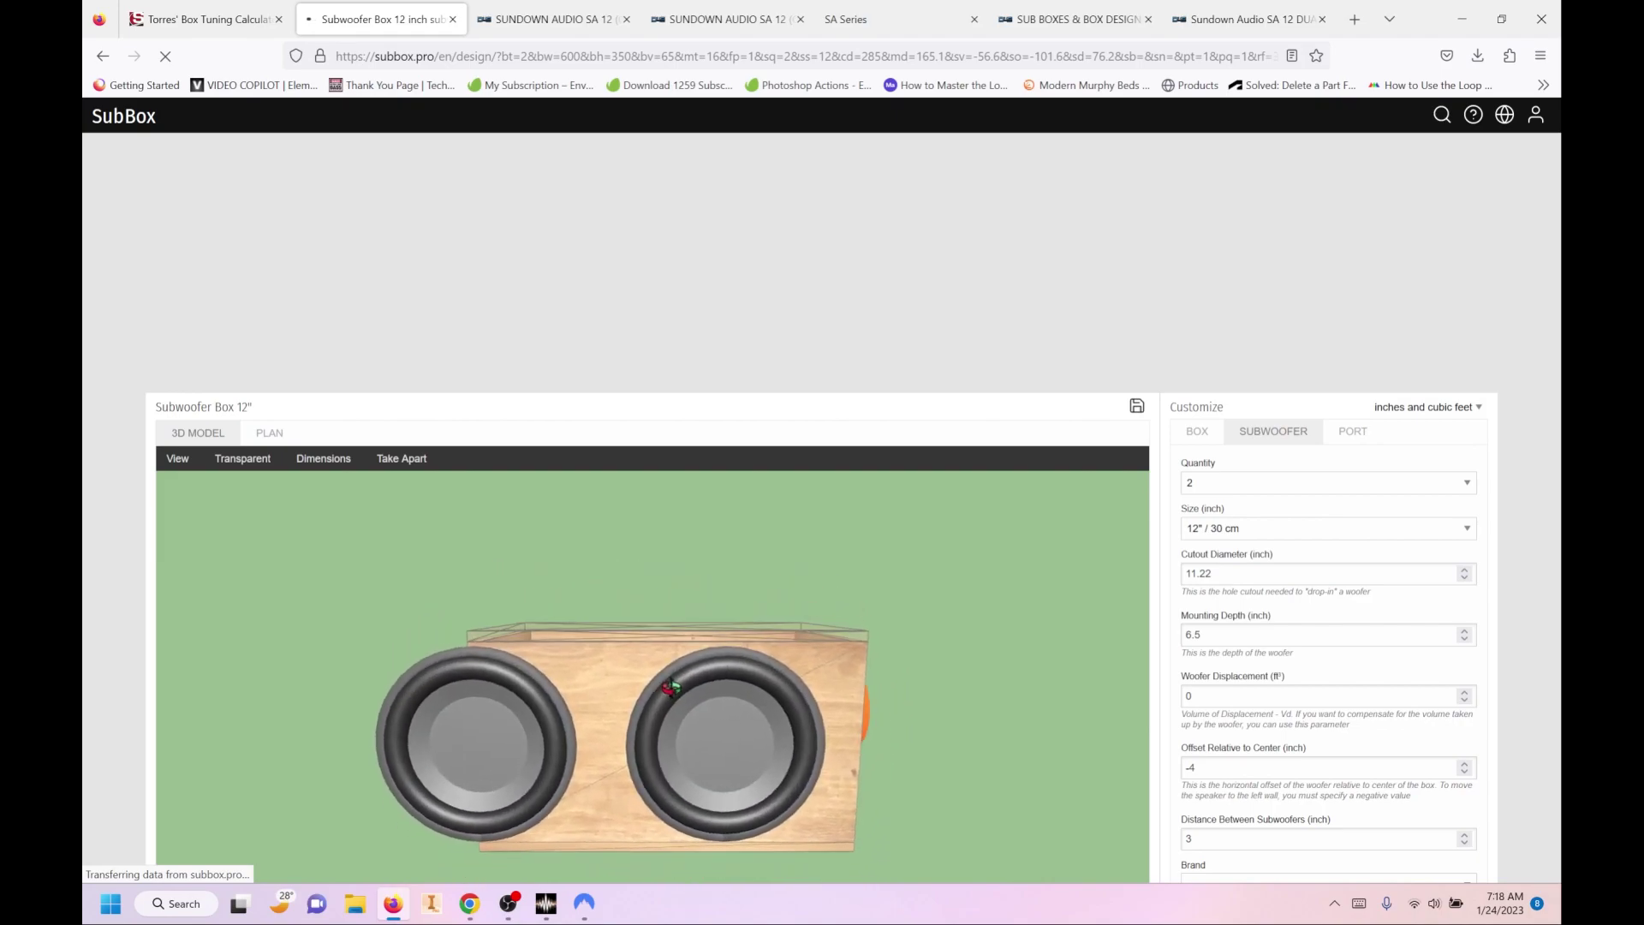
# Step: Change the port type to Slot, front panel with a port area of 26 square inches, and check the subwoofer's recommended enclosure specifications
pyautogui.click(1353, 432)
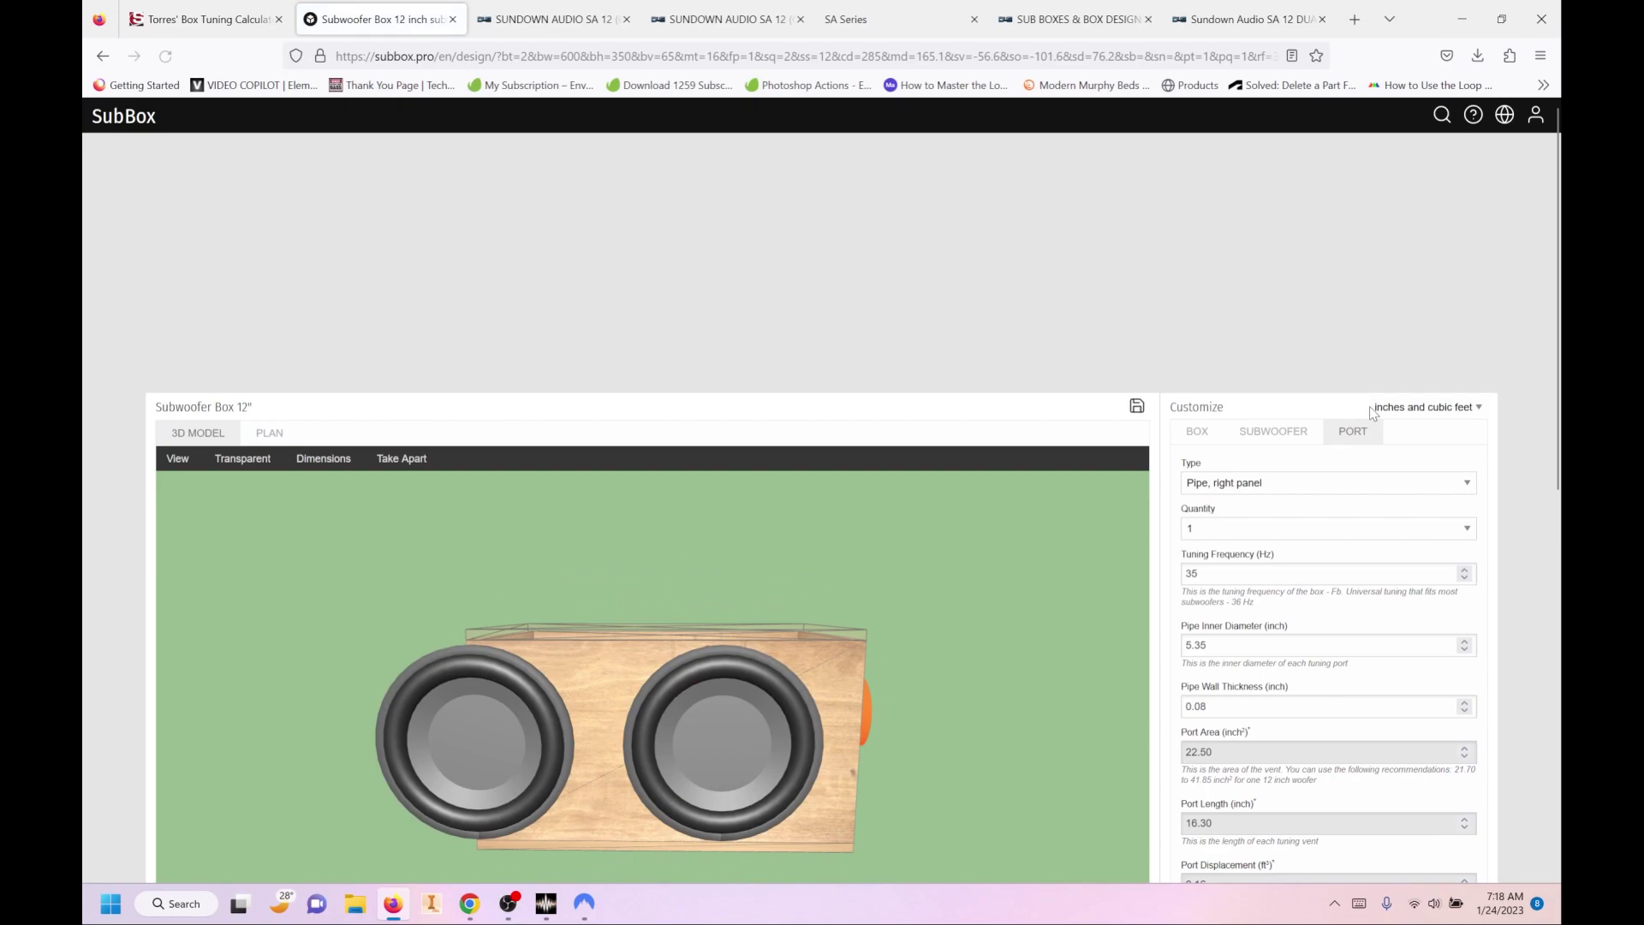
pyautogui.click(1277, 488)
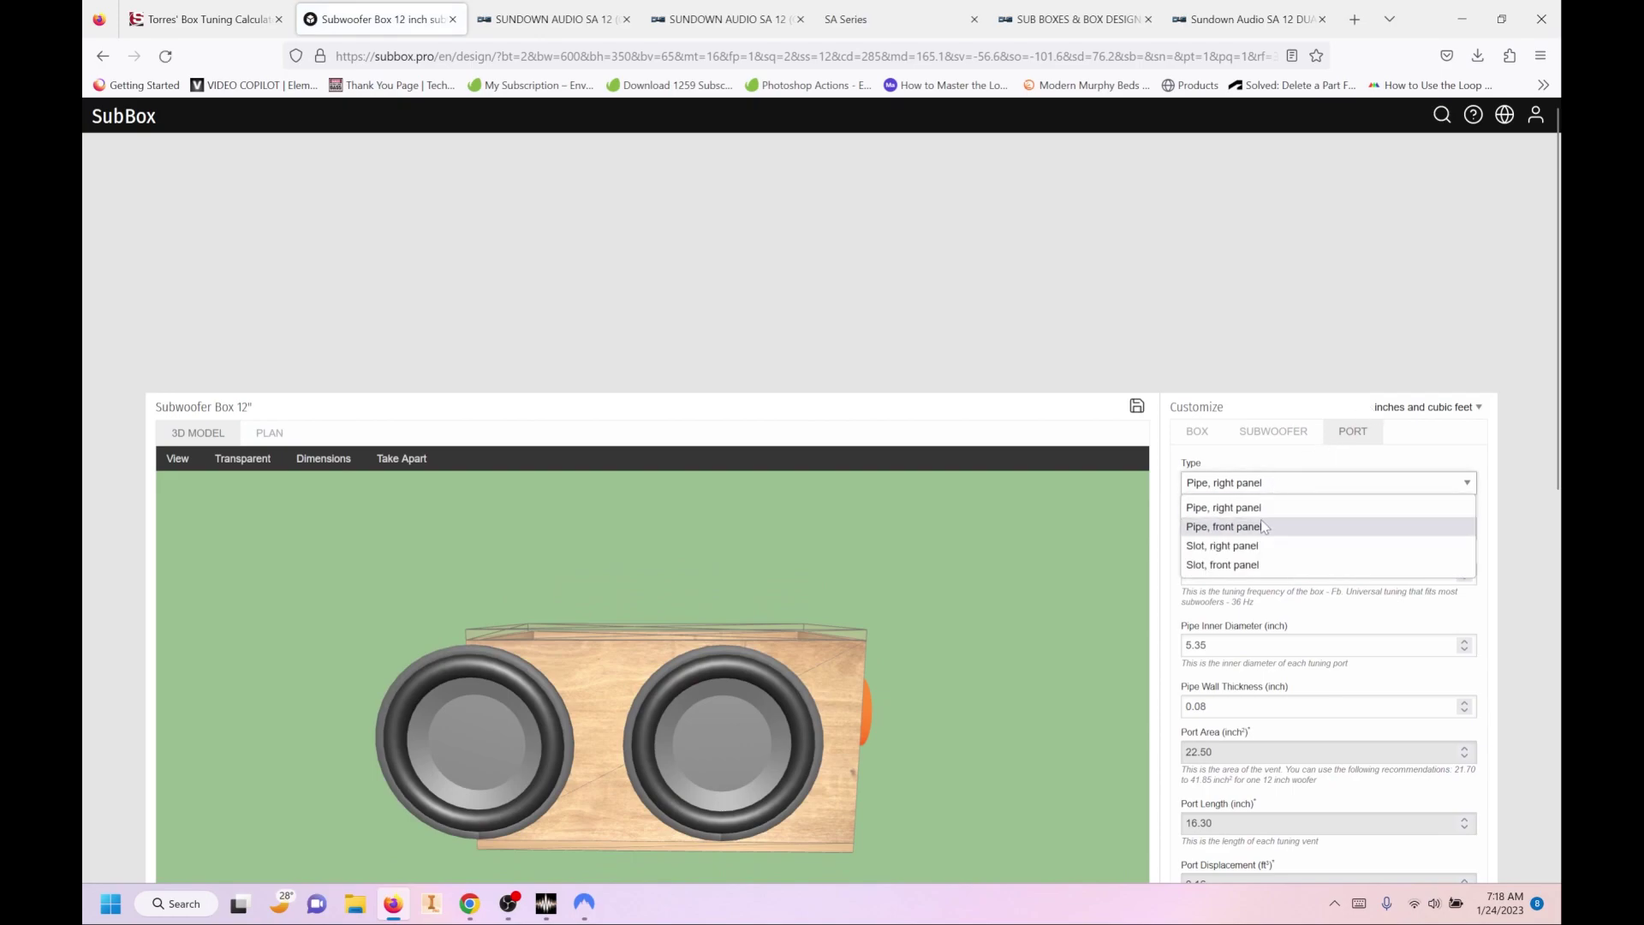
pyautogui.click(1254, 565)
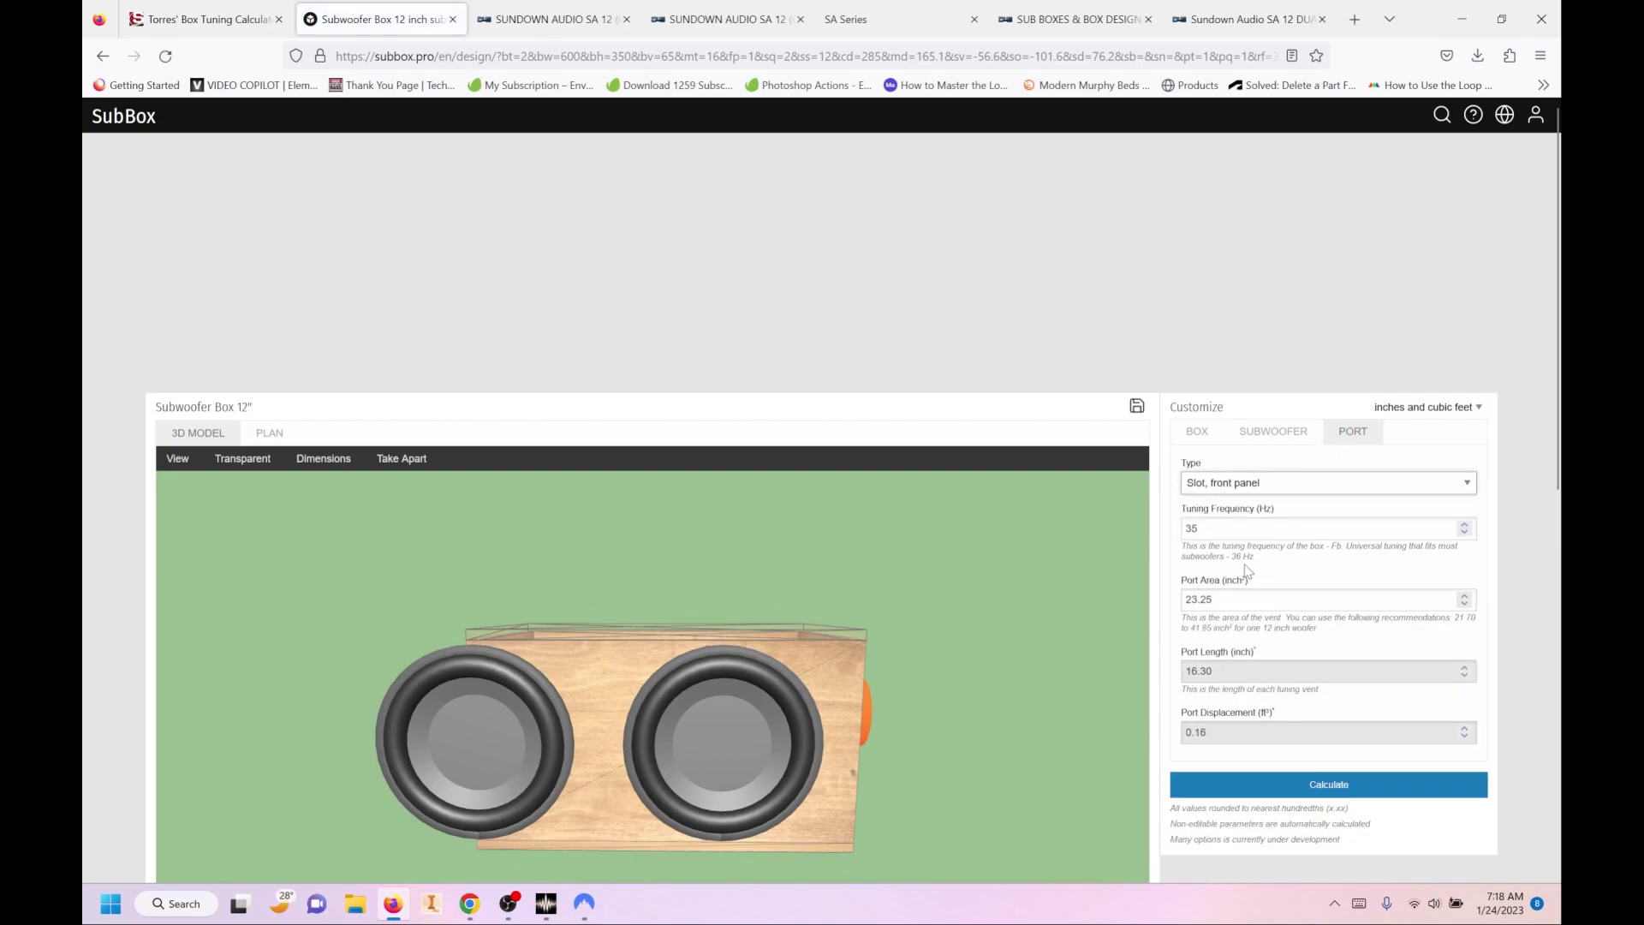
pyautogui.doubleClick(1229, 605)
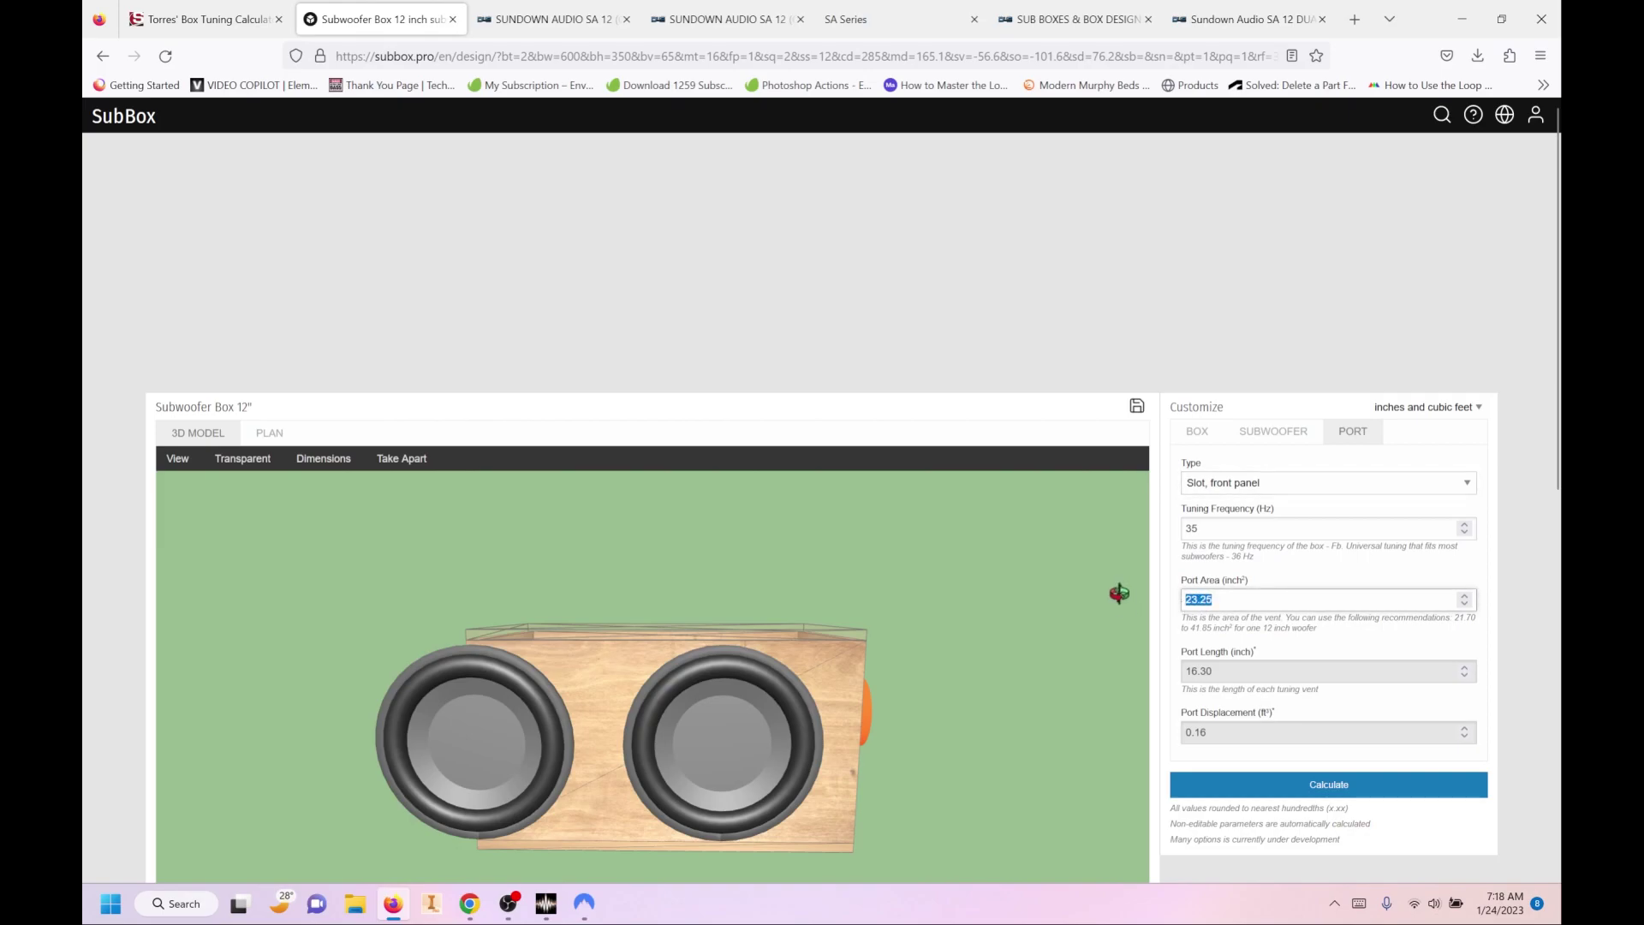
pyautogui.write('26')
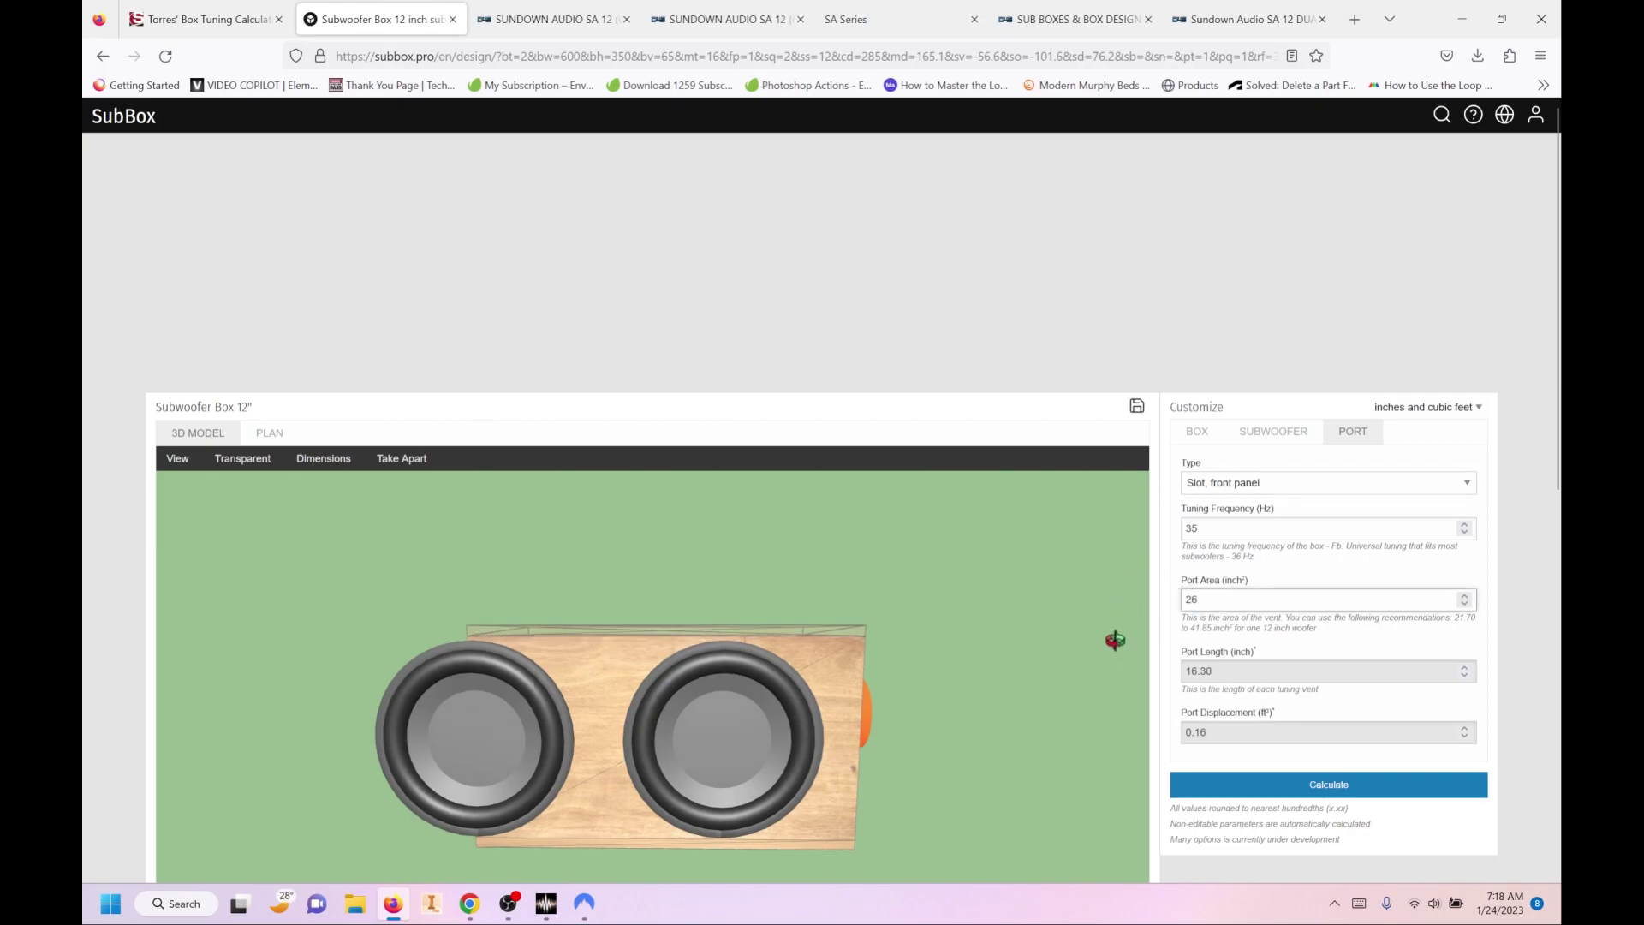
pyautogui.click(539, 27)
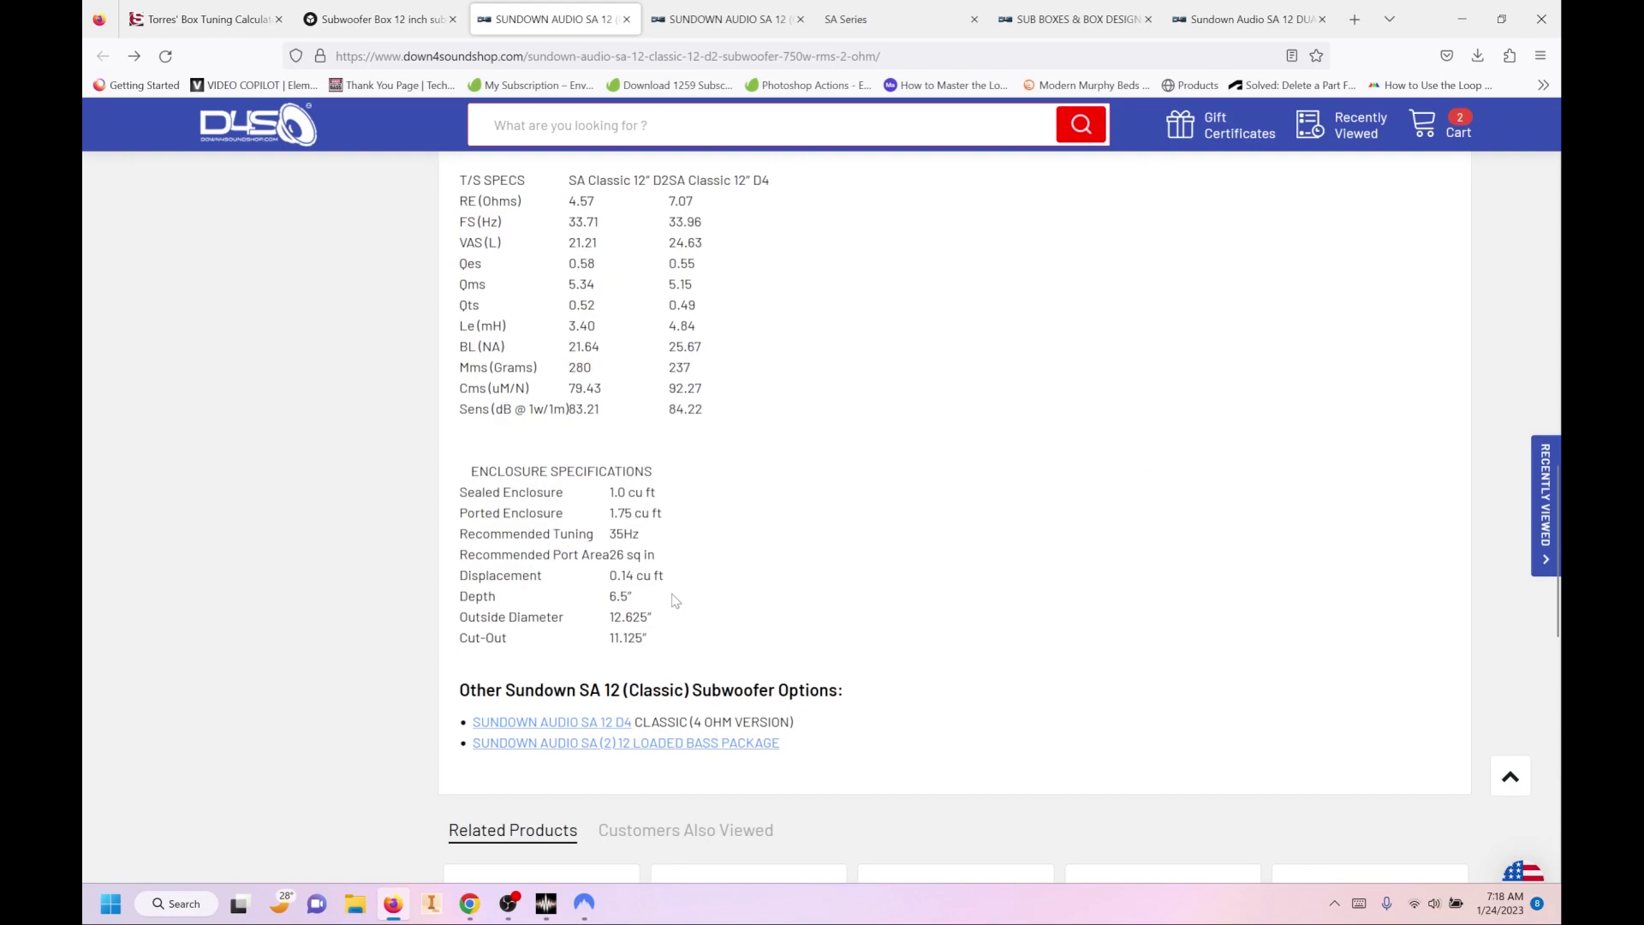
pyautogui.click(381, 19)
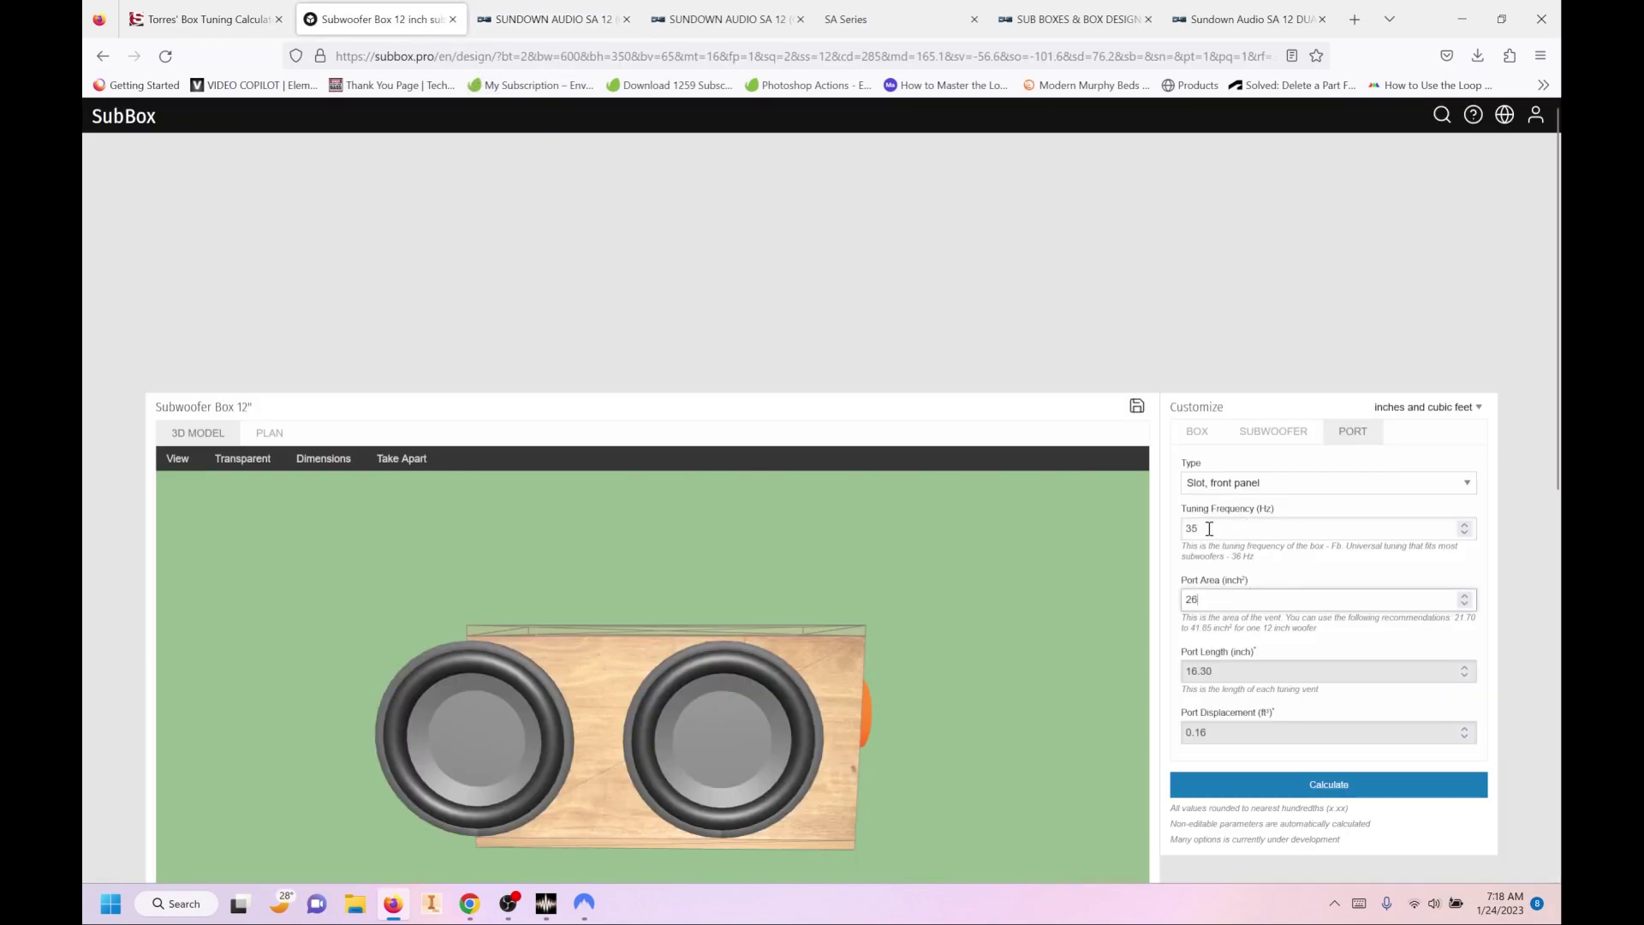
# Step: Set the port's tuning frequency to 34 Hz
pyautogui.doubleClick(1272, 531)
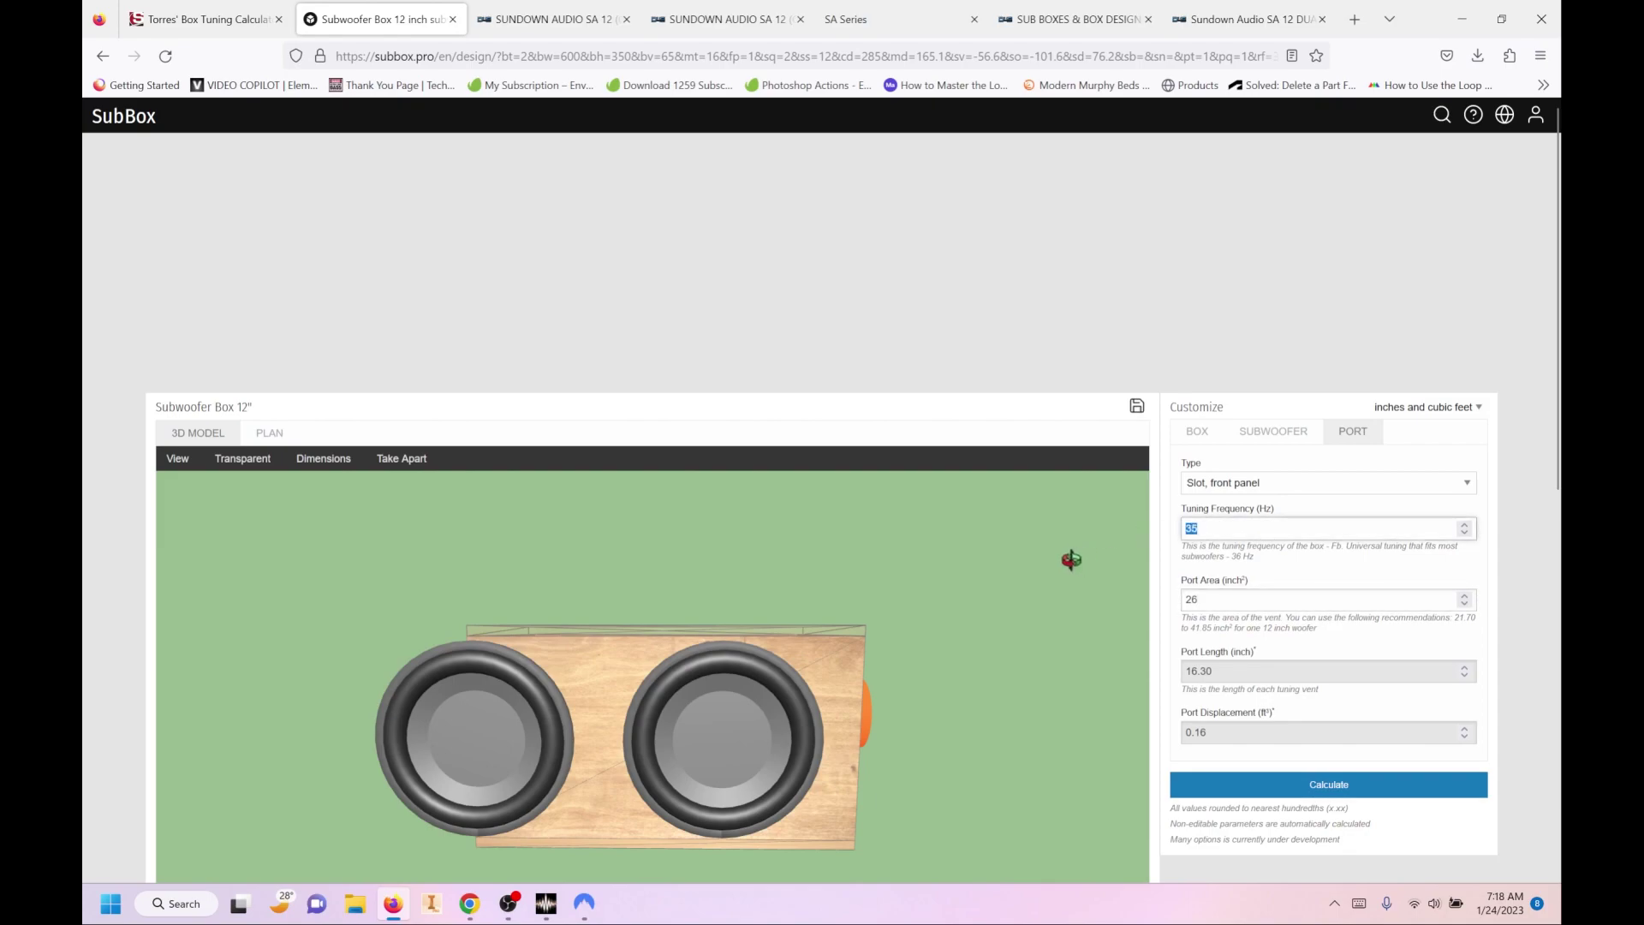
pyautogui.write('34')
pyautogui.click(1240, 576)
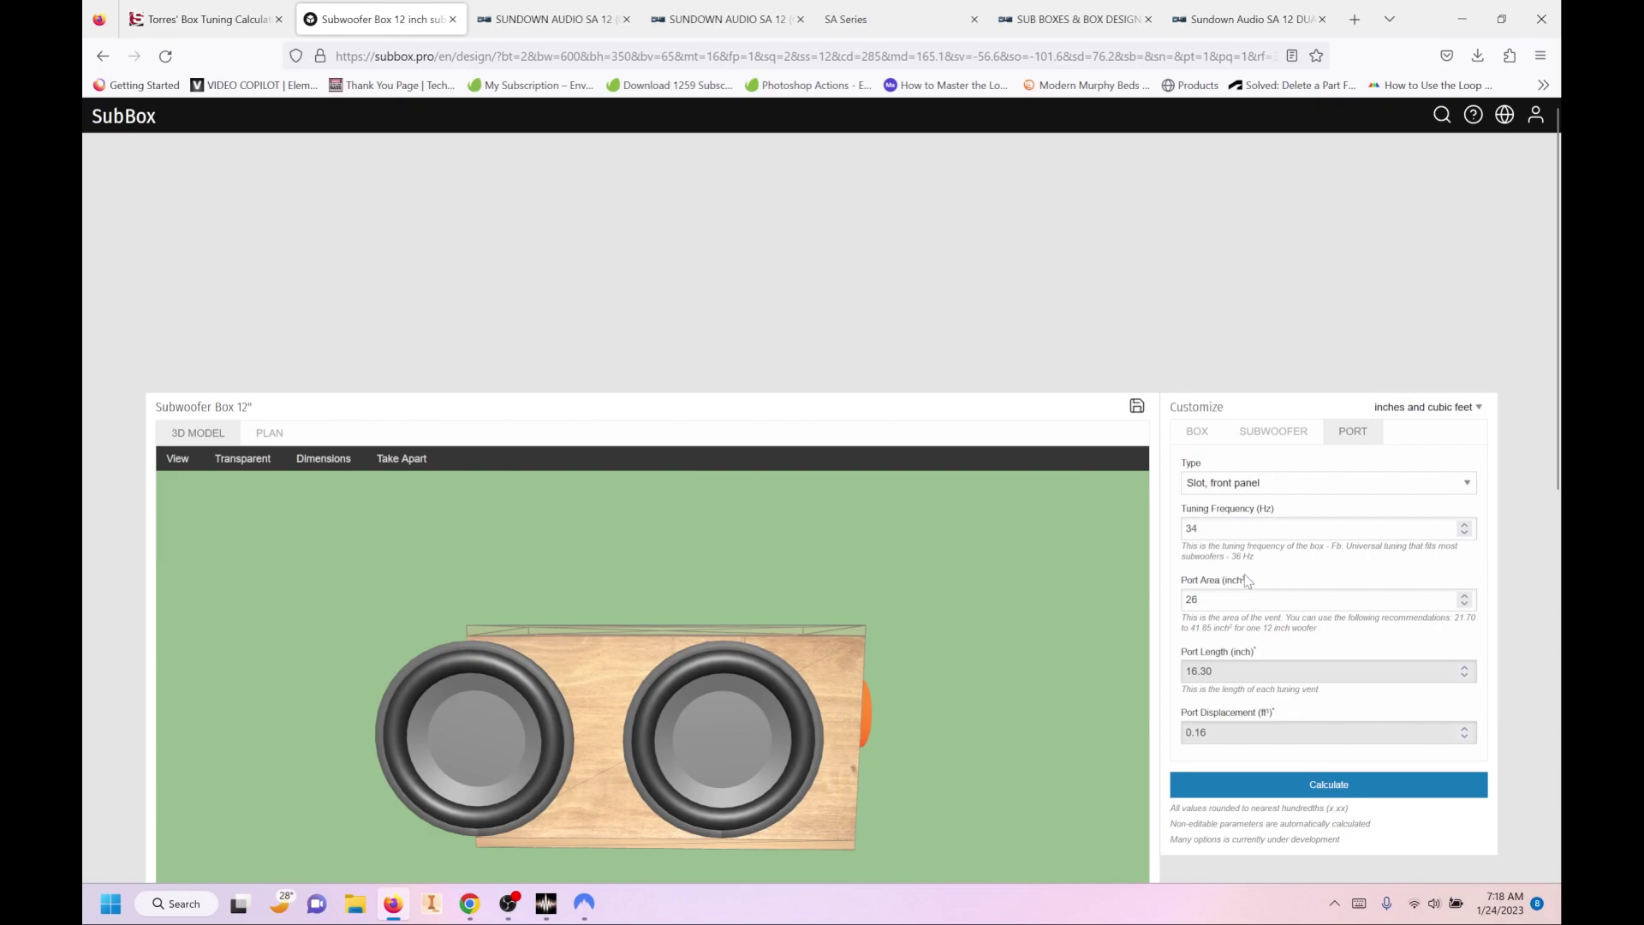
# Step: Set the ported box's width to 38 inches and its height to 14.5 inches
pyautogui.click(1196, 437)
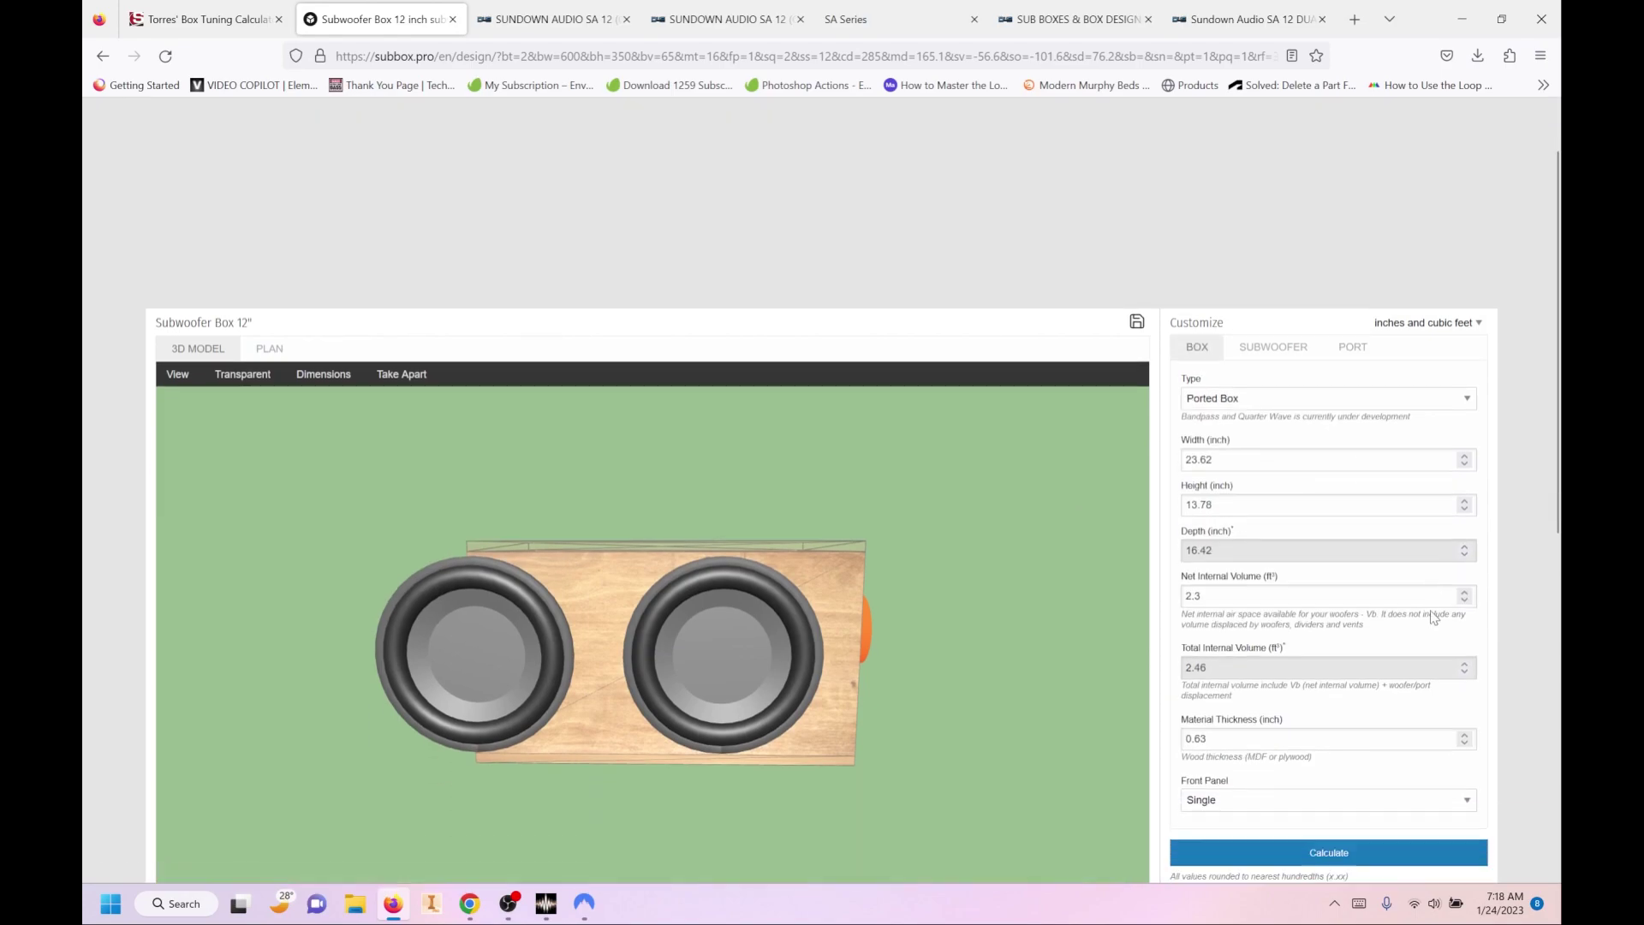
pyautogui.scroll(-3, 1439, 613)
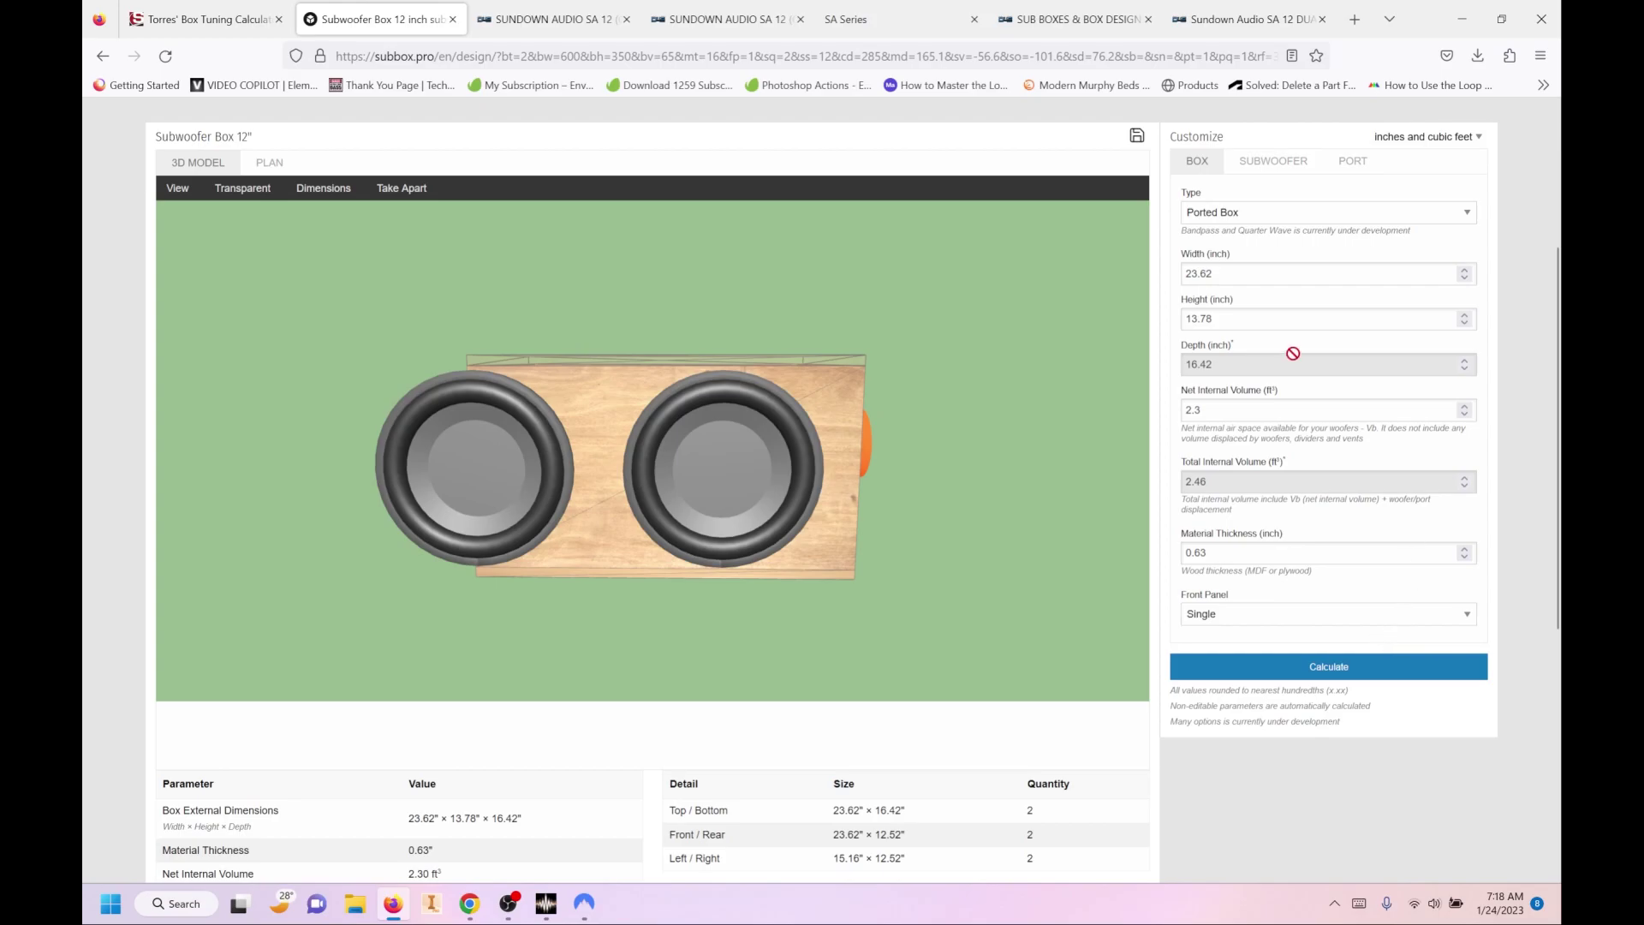
pyautogui.doubleClick(1233, 274)
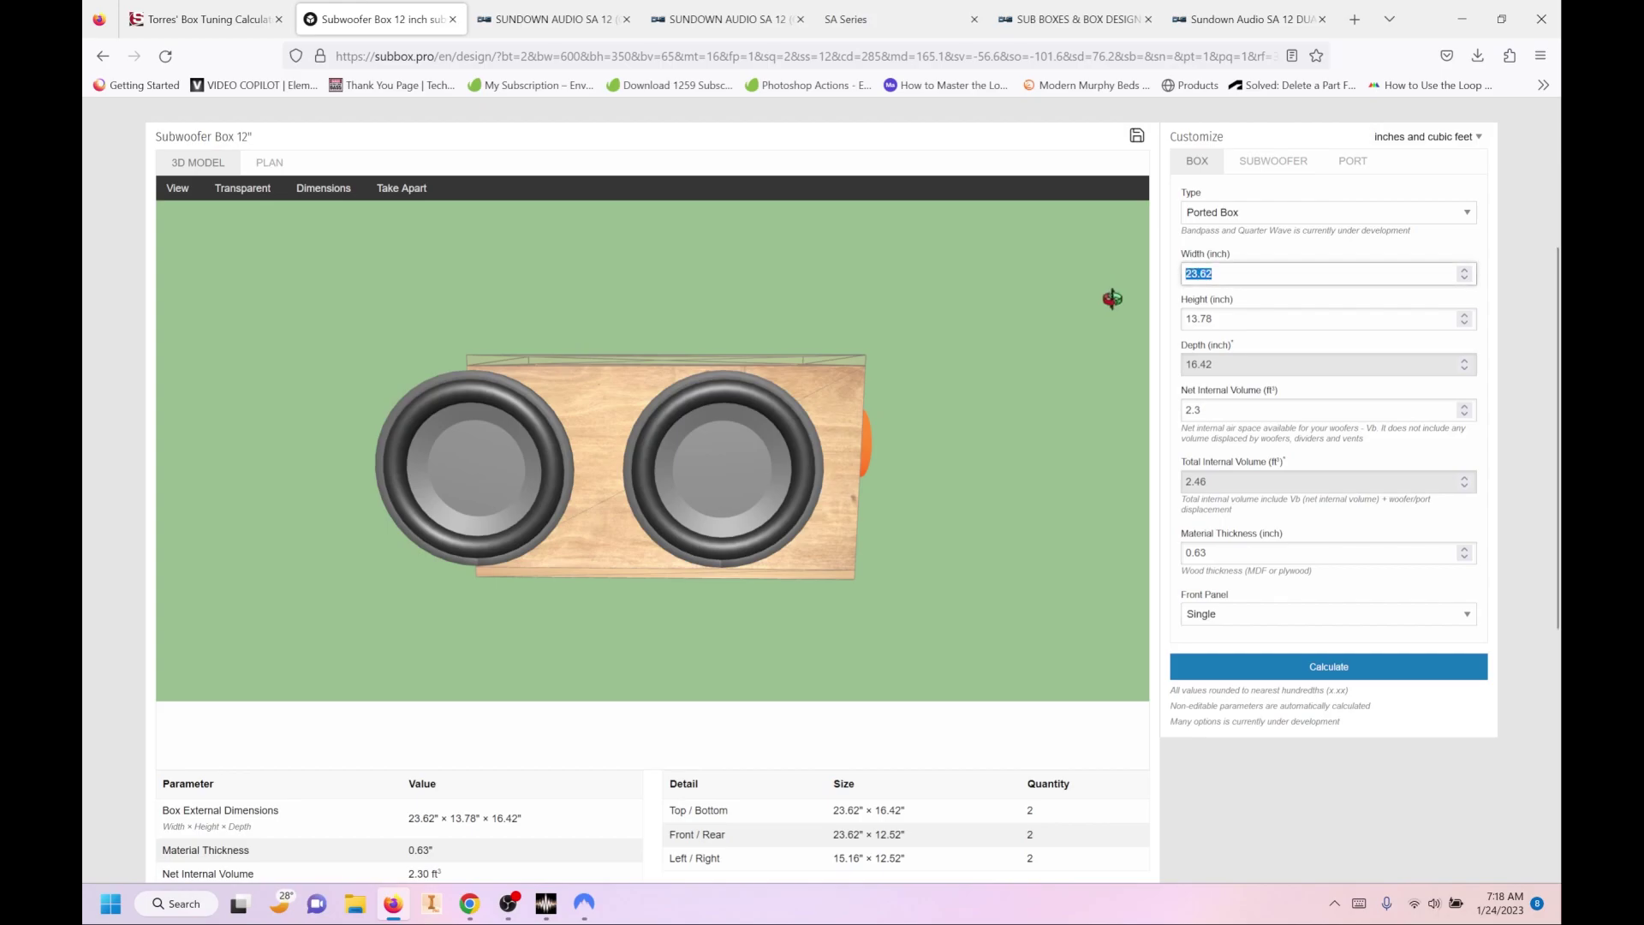
pyautogui.write('38')
pyautogui.press('Tab')
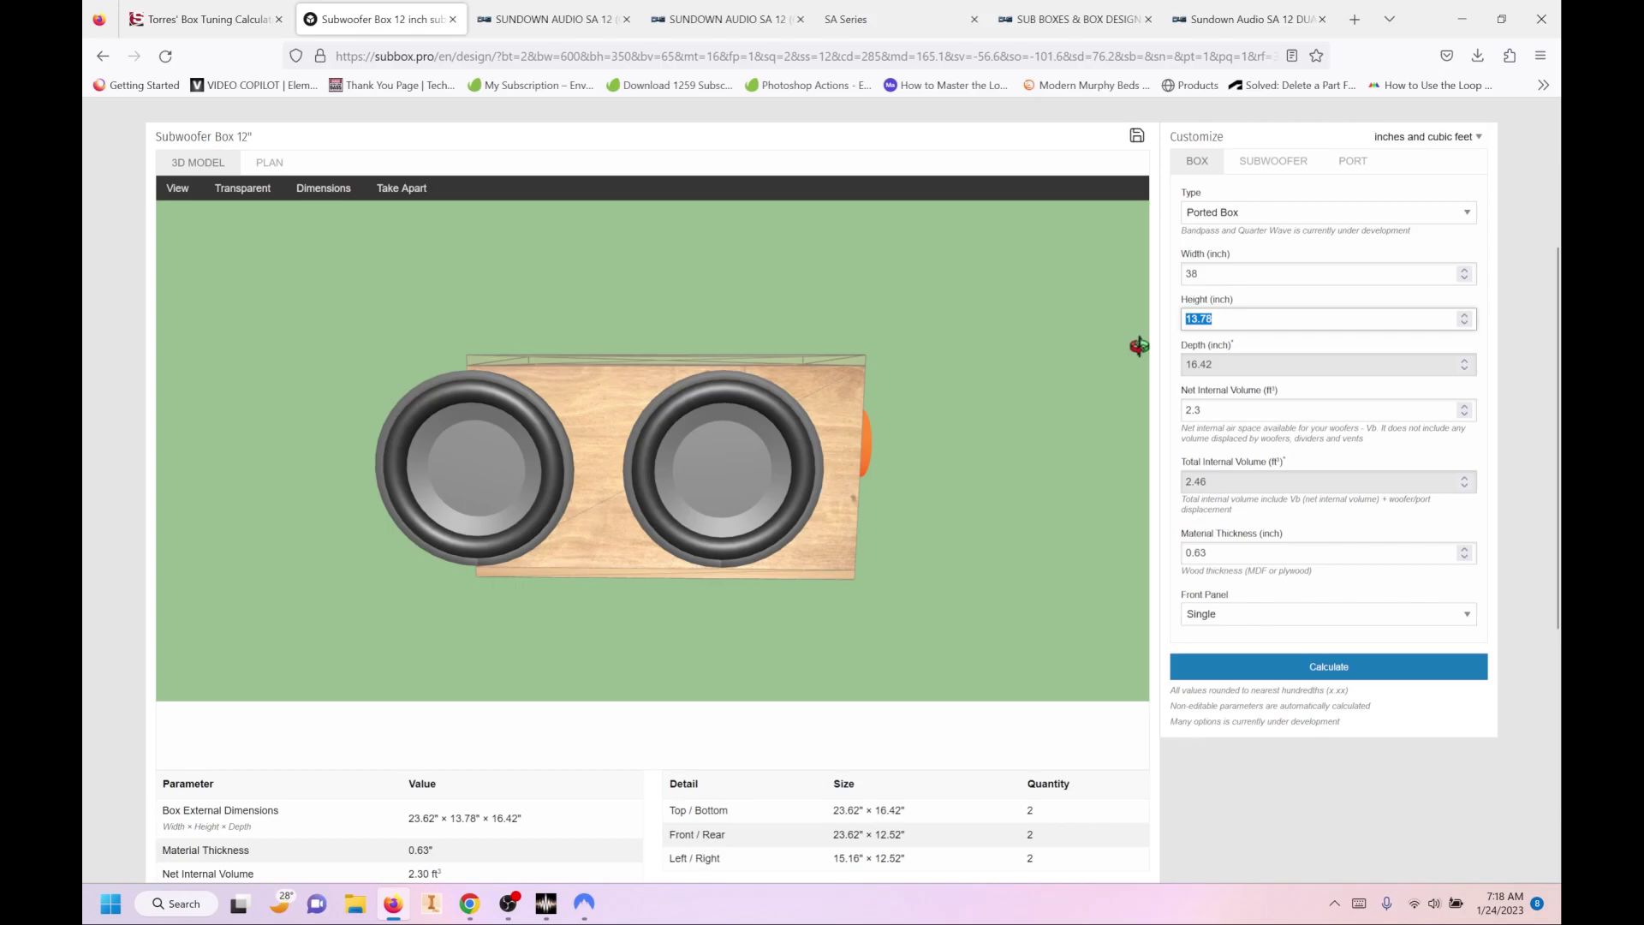
pyautogui.write('14.5')
# Step: Set the box's net internal volume to 3.5 ft³ and the material thickness to 0.75 inch, and recalculate the model
pyautogui.doubleClick(1209, 405)
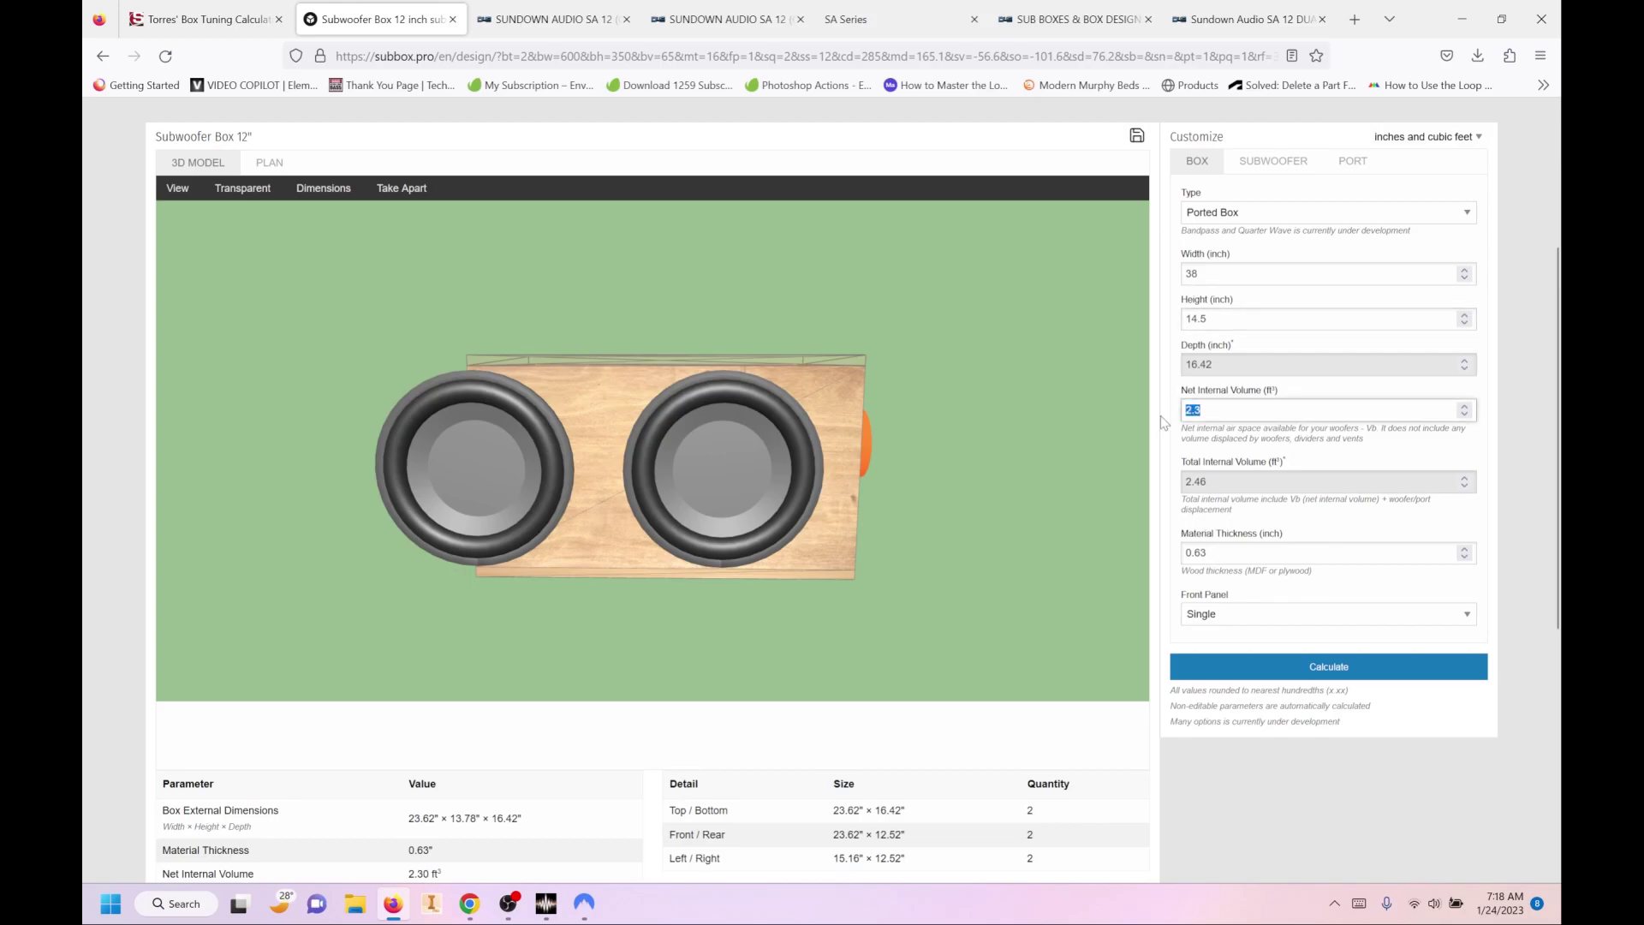
pyautogui.write('3.5')
pyautogui.doubleClick(1217, 555)
pyautogui.write('0')
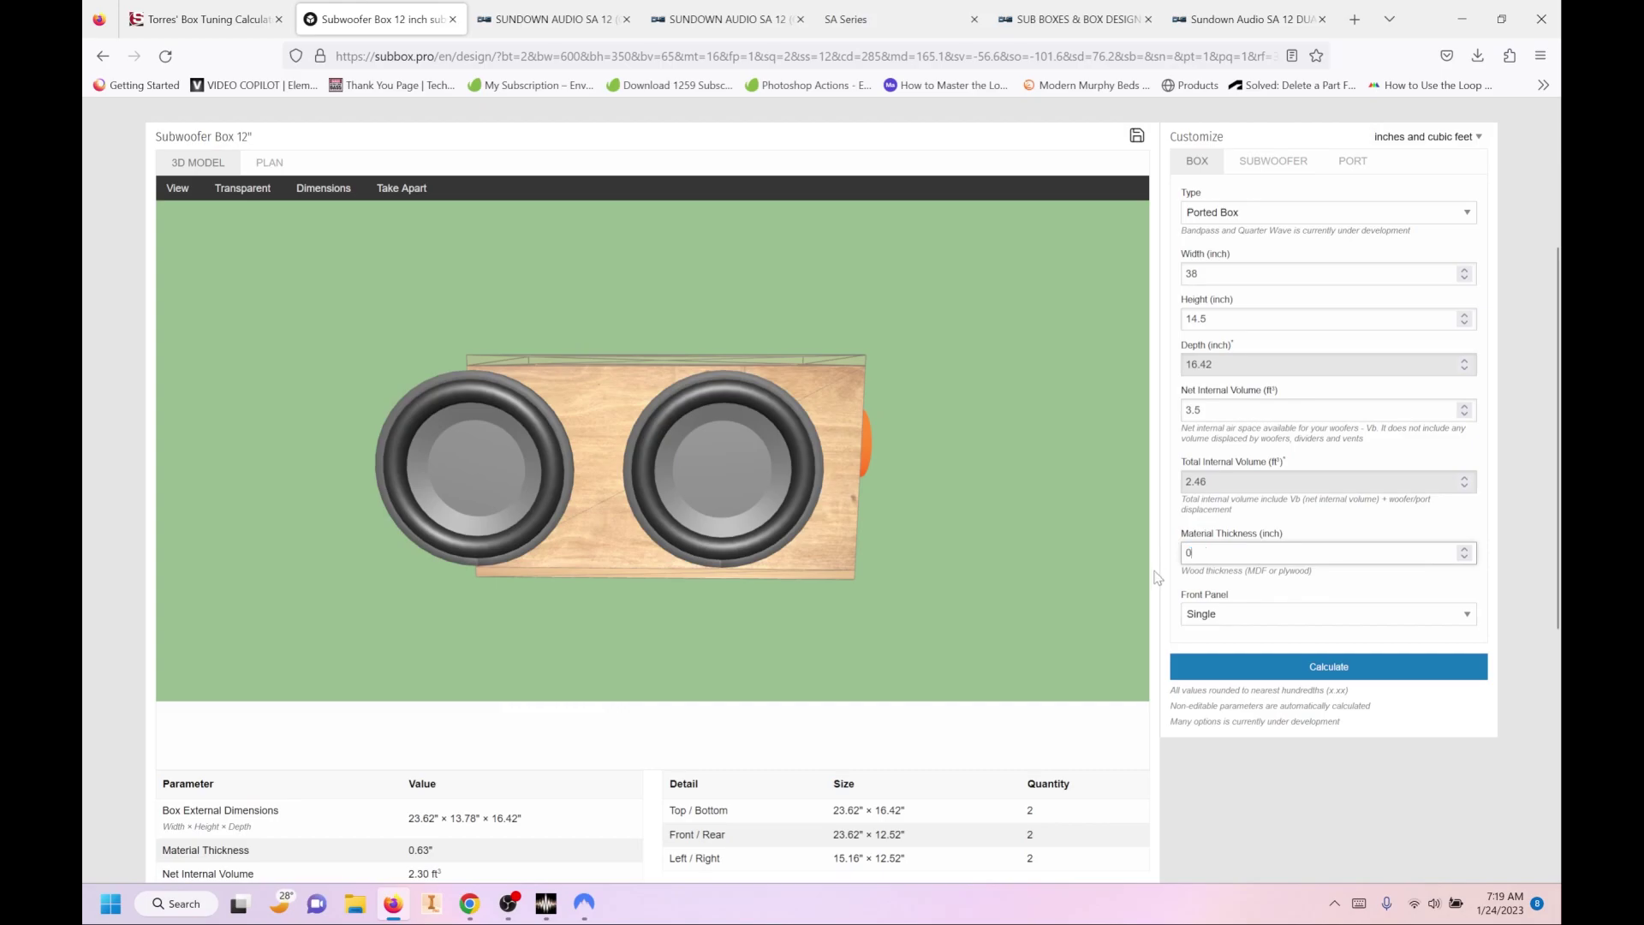
pyautogui.click(1247, 667)
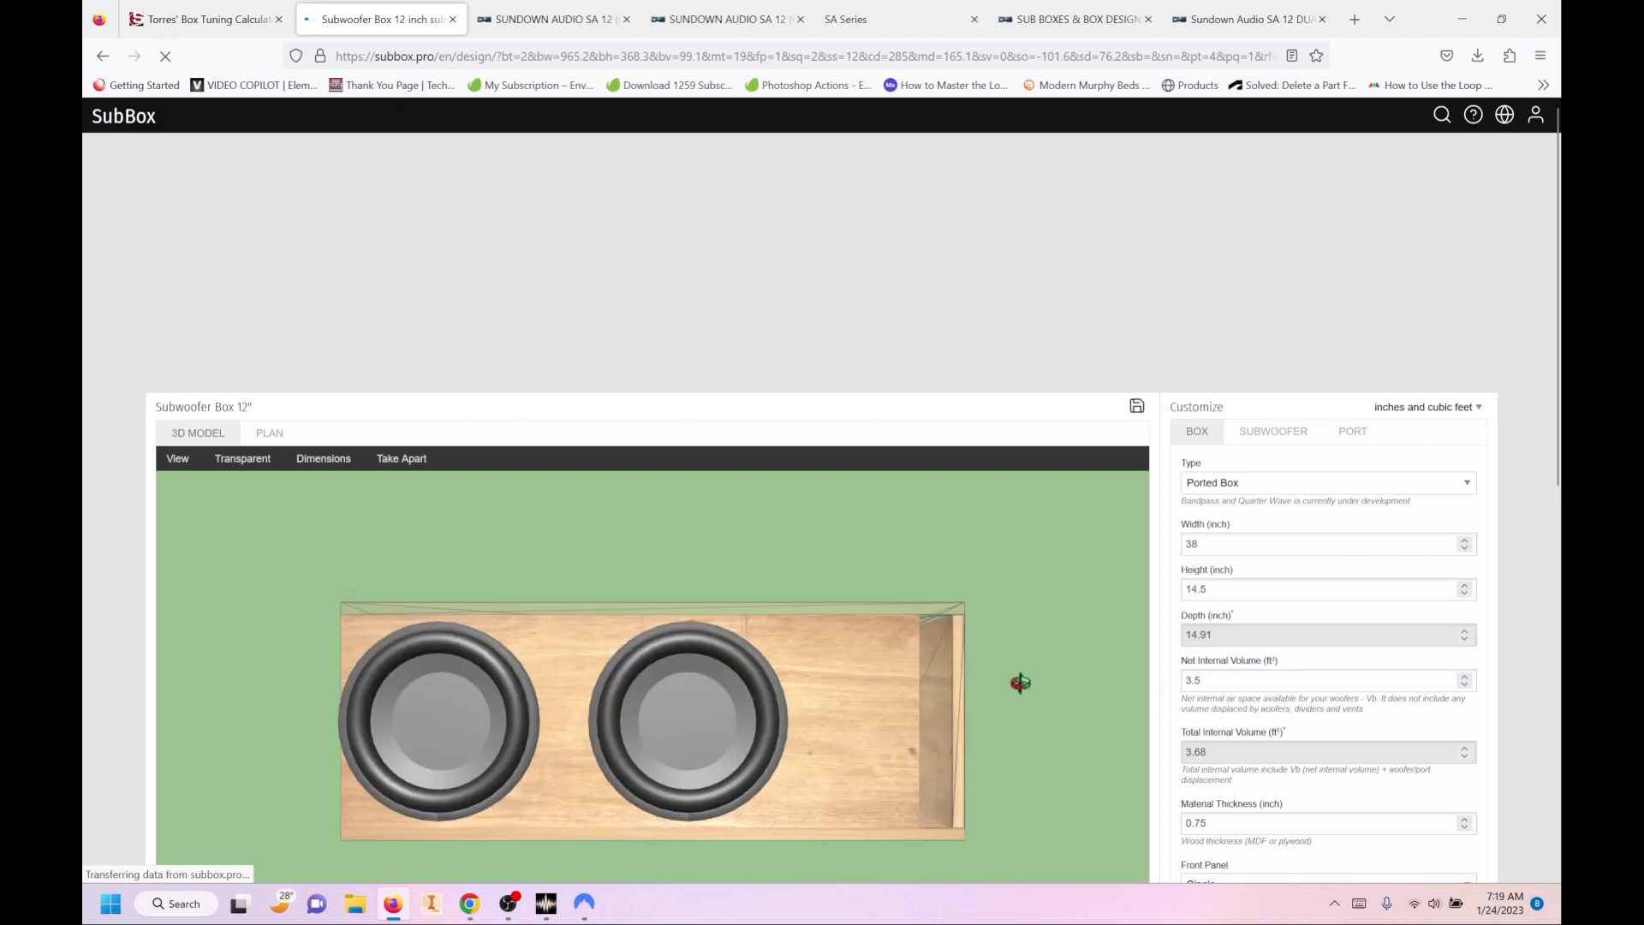
# Step: Set the subwoofers' offset relative to center to -3 inches, keep 3 inches between them, and recalculate the box model
pyautogui.moveTo(682, 727); pyautogui.dragTo(687, 890)
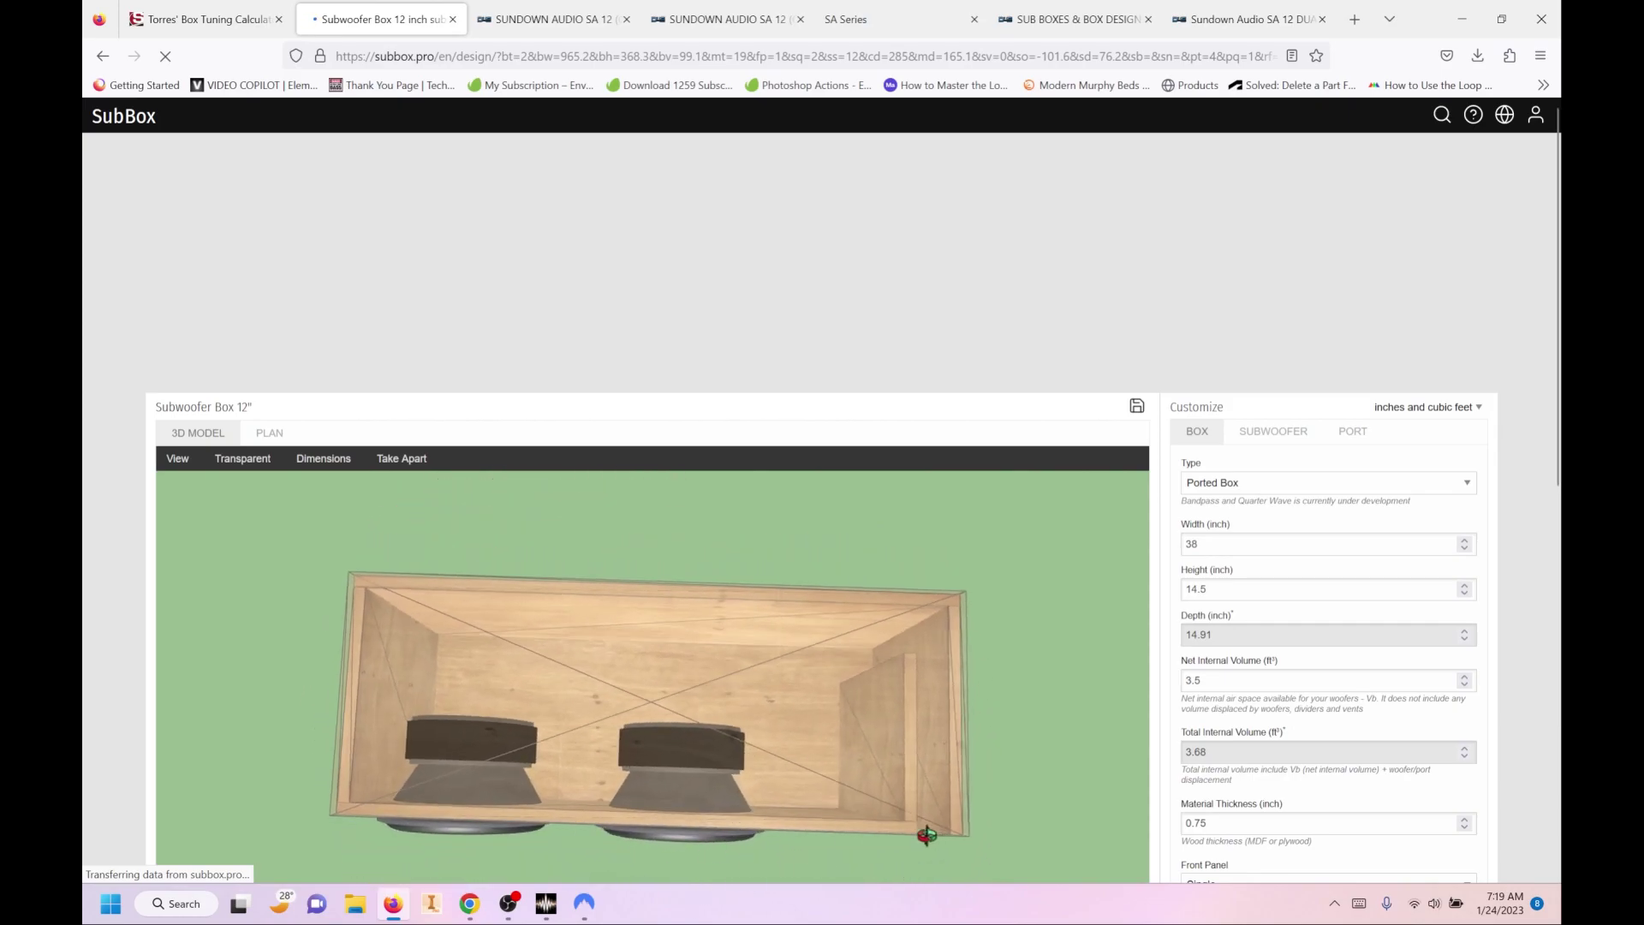
pyautogui.moveTo(807, 846); pyautogui.dragTo(804, 726)
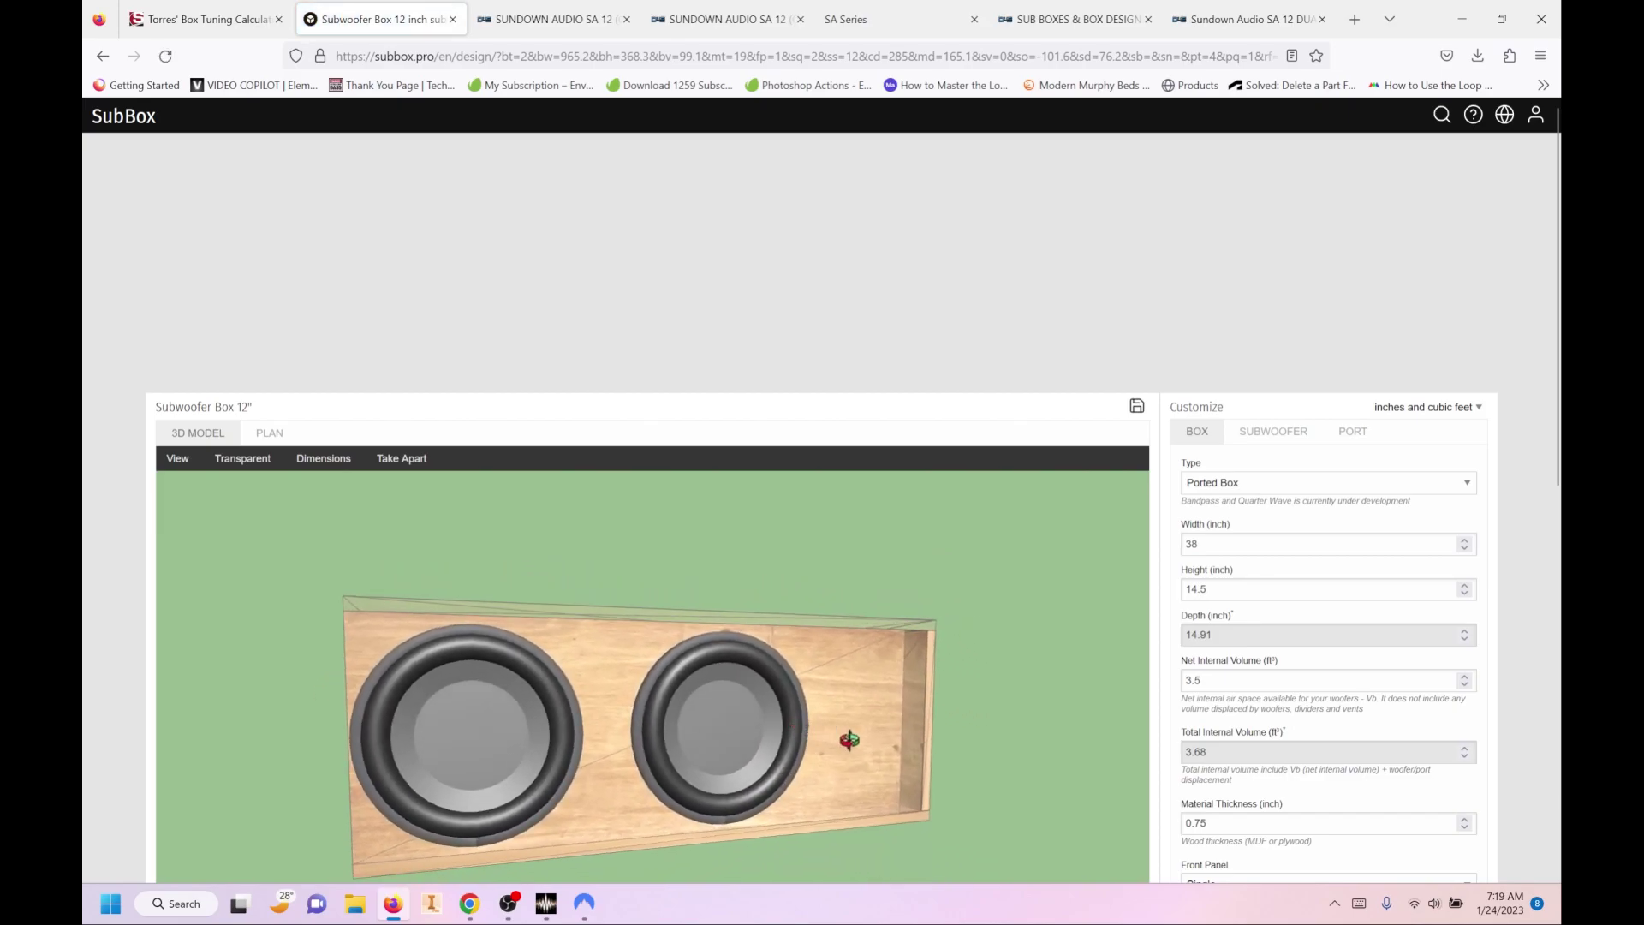
pyautogui.scroll(-1, 1271, 701)
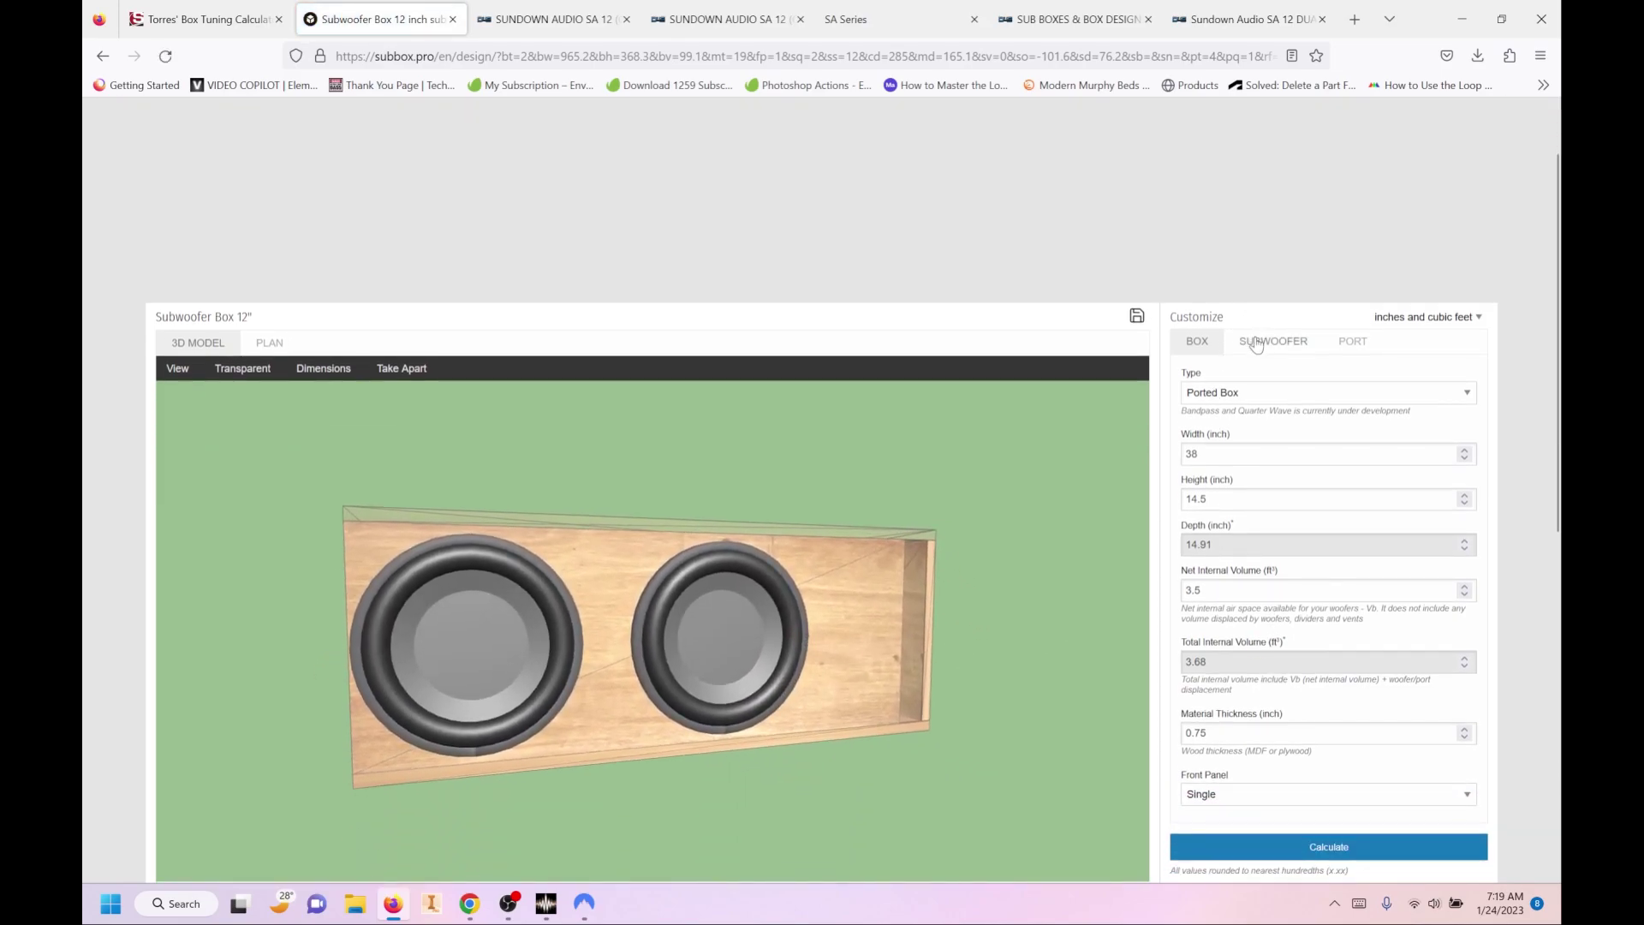
pyautogui.click(1258, 346)
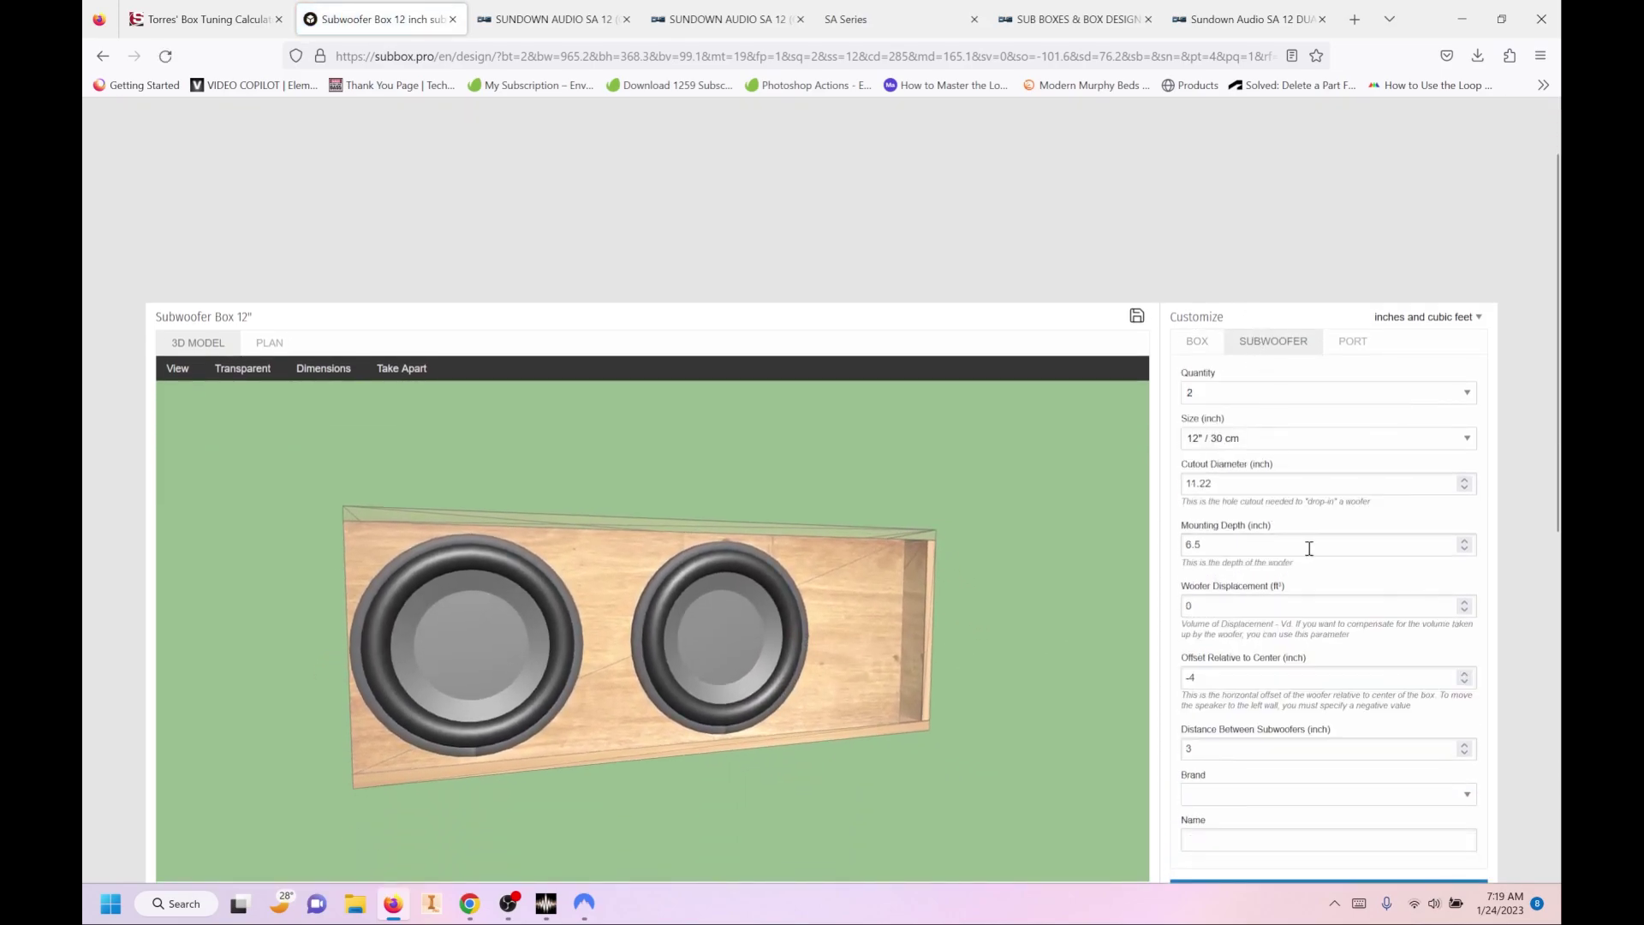
pyautogui.click(1207, 677)
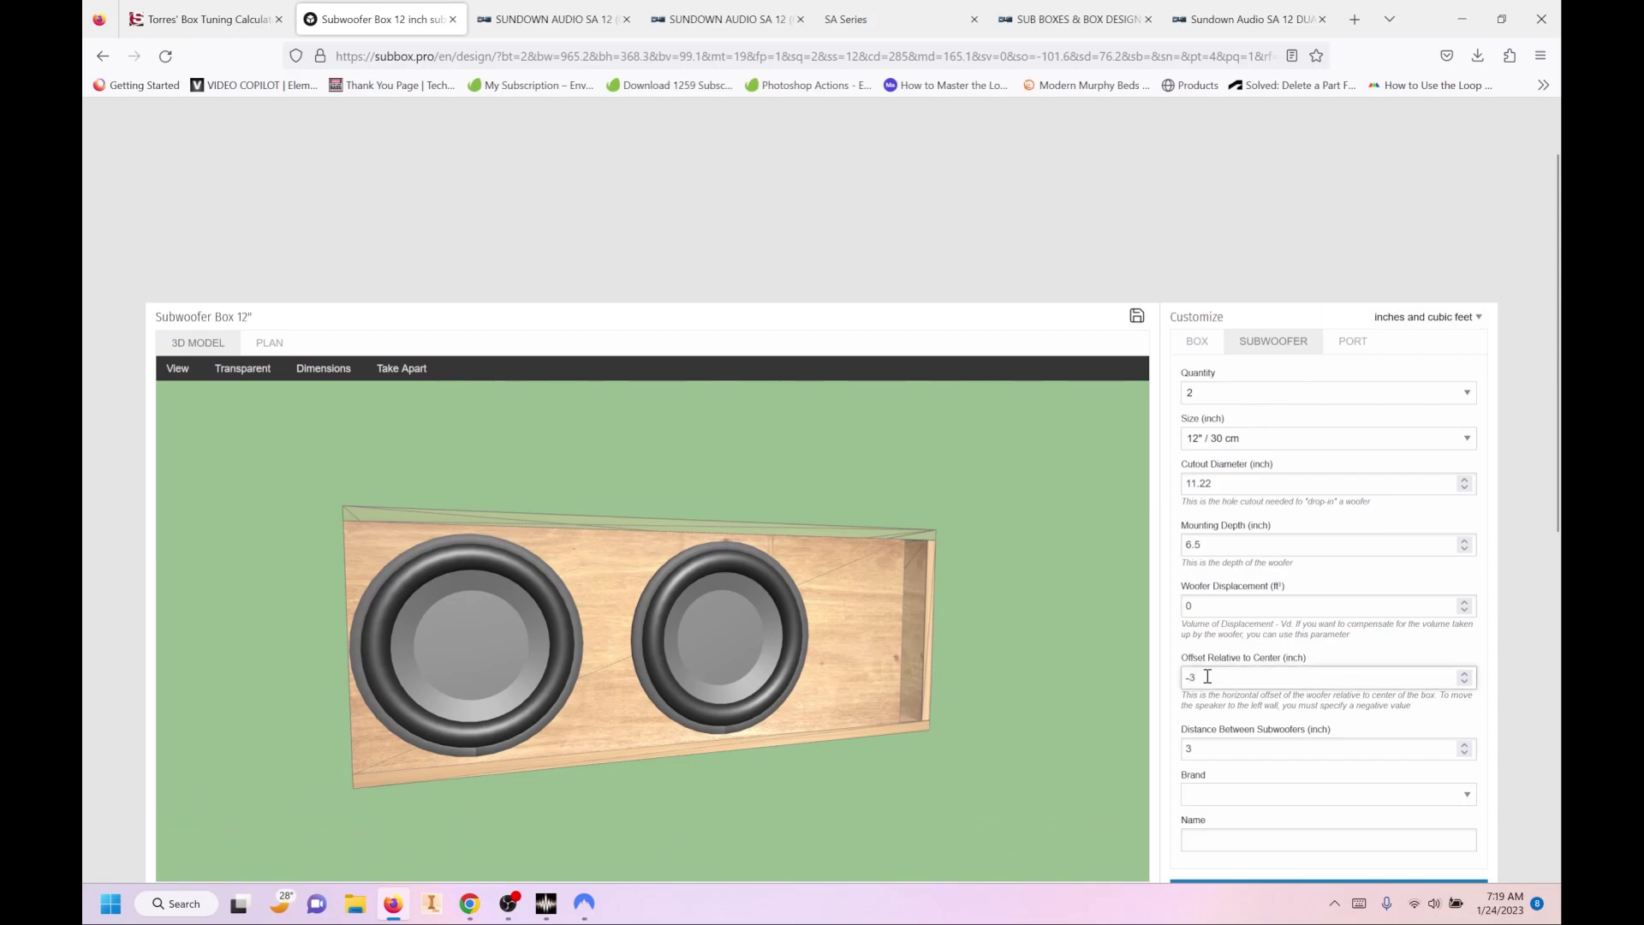
pyautogui.press('Tab')
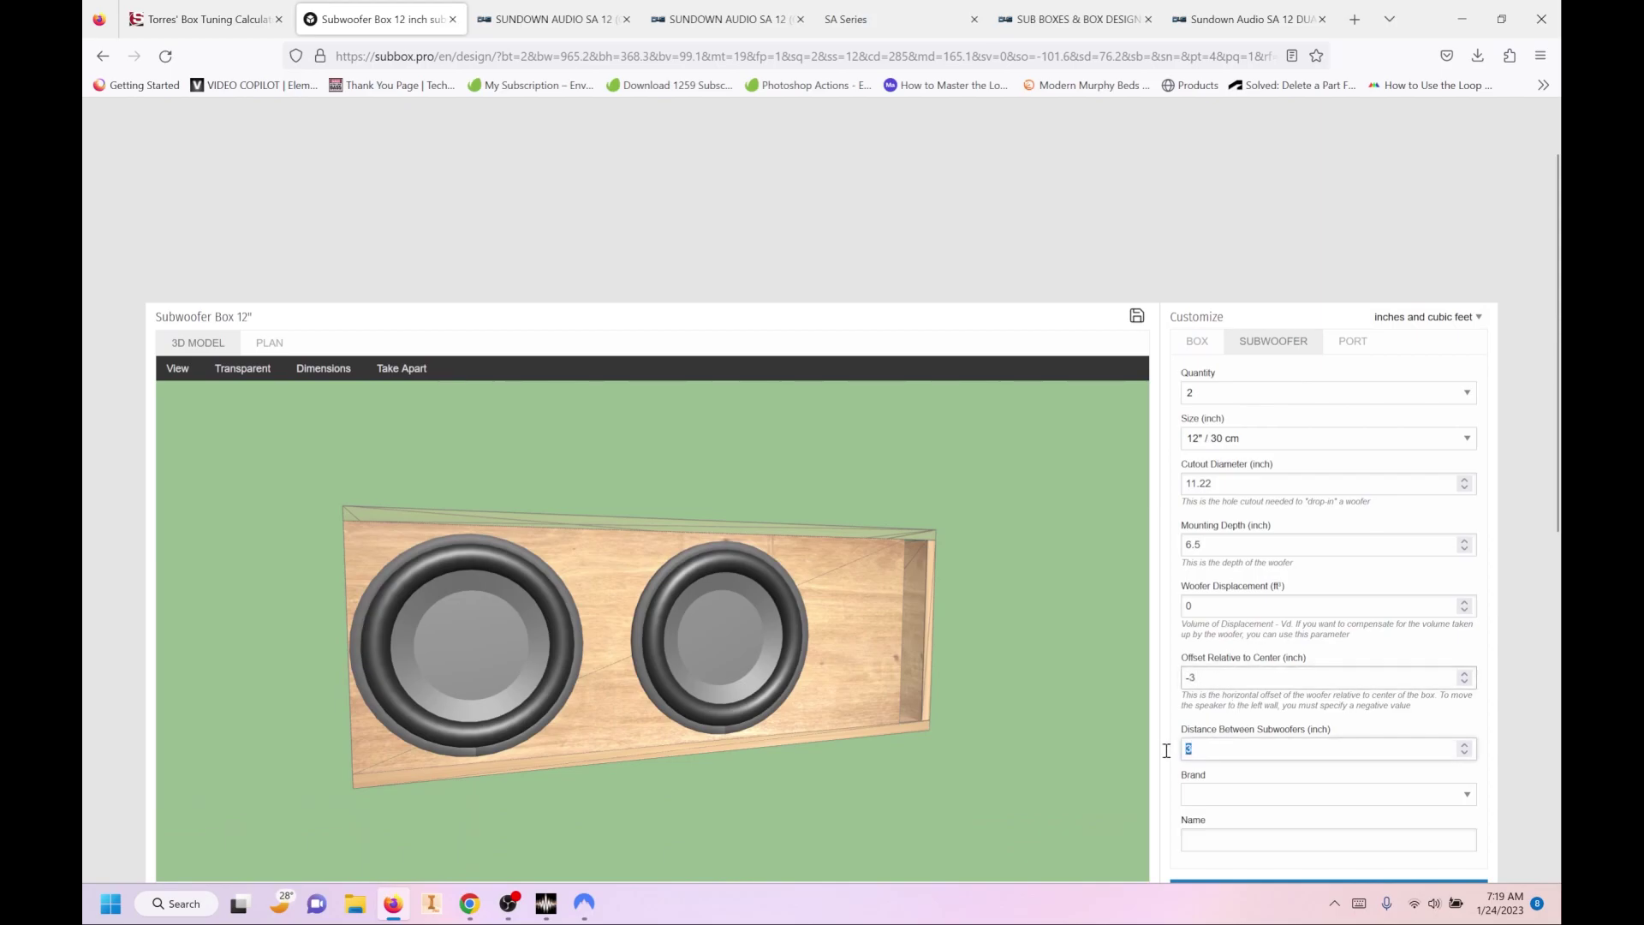
pyautogui.write('4')
pyautogui.press('BackSpace')
pyautogui.write('3')
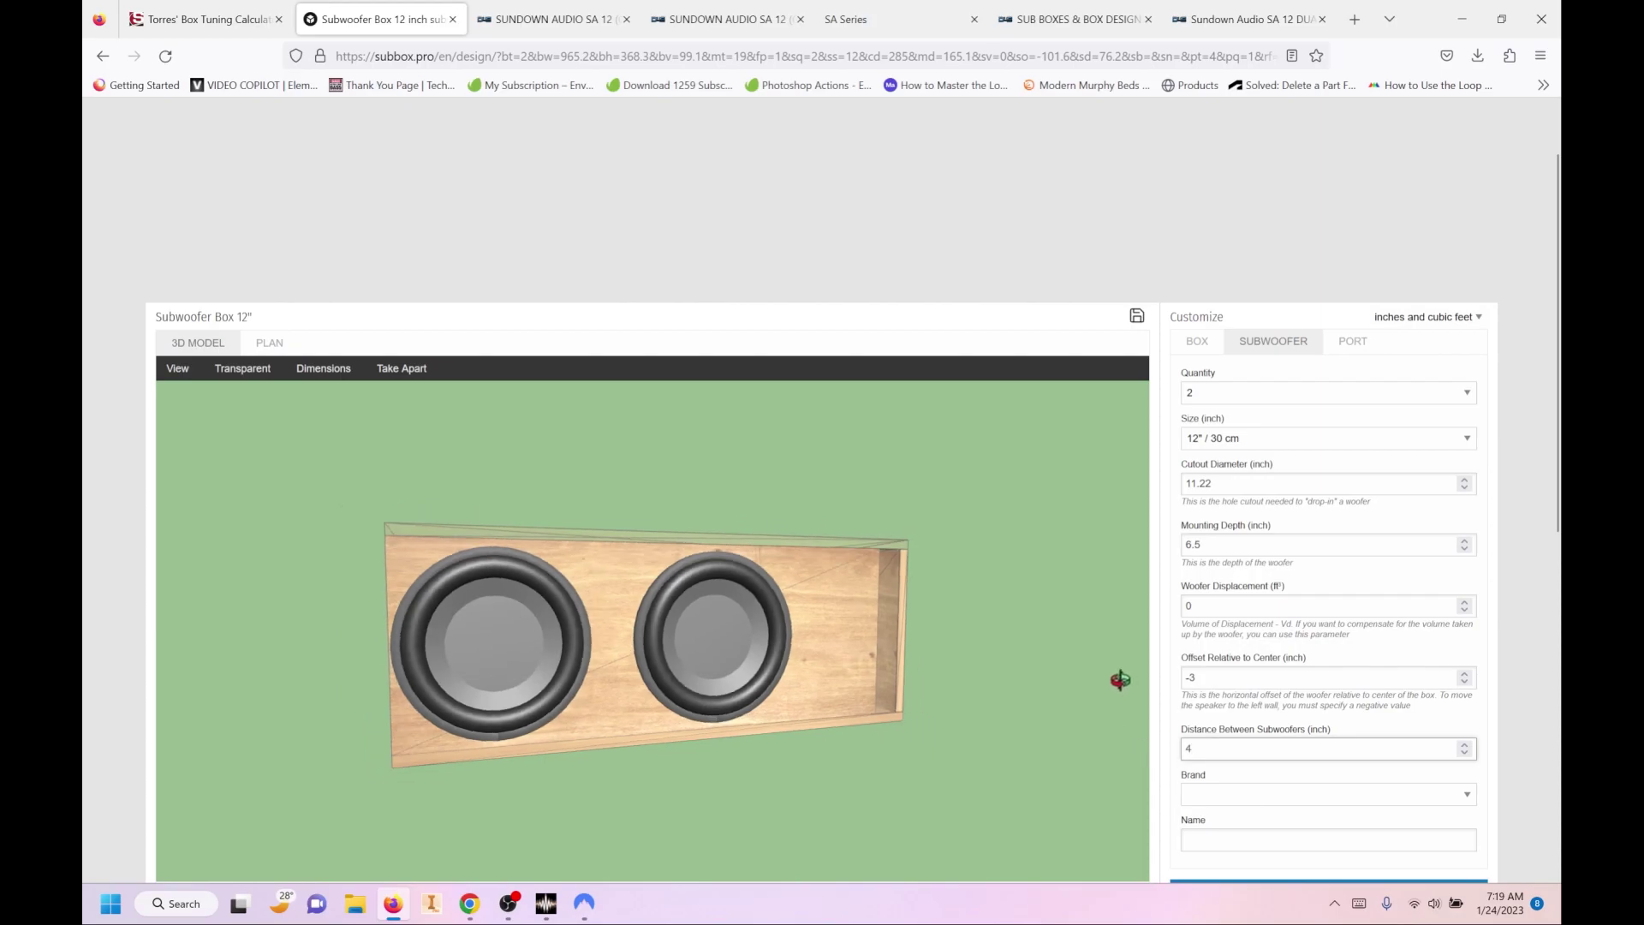
pyautogui.scroll(-1, 1466, 830)
pyautogui.scroll(-2, 1466, 830)
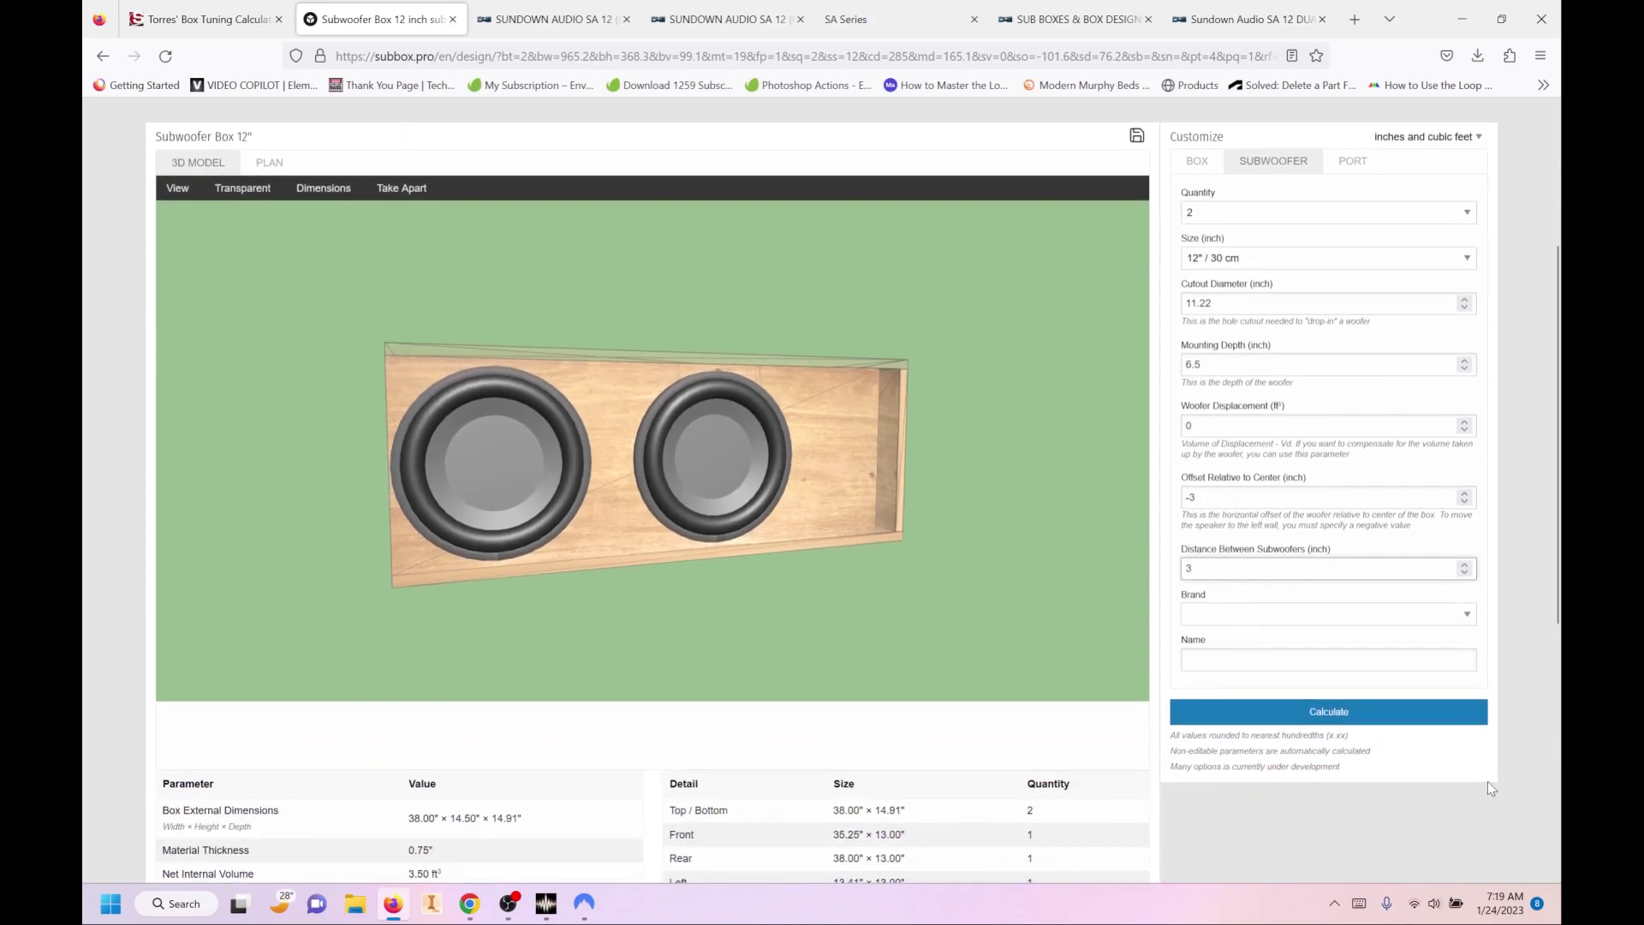
pyautogui.click(1387, 726)
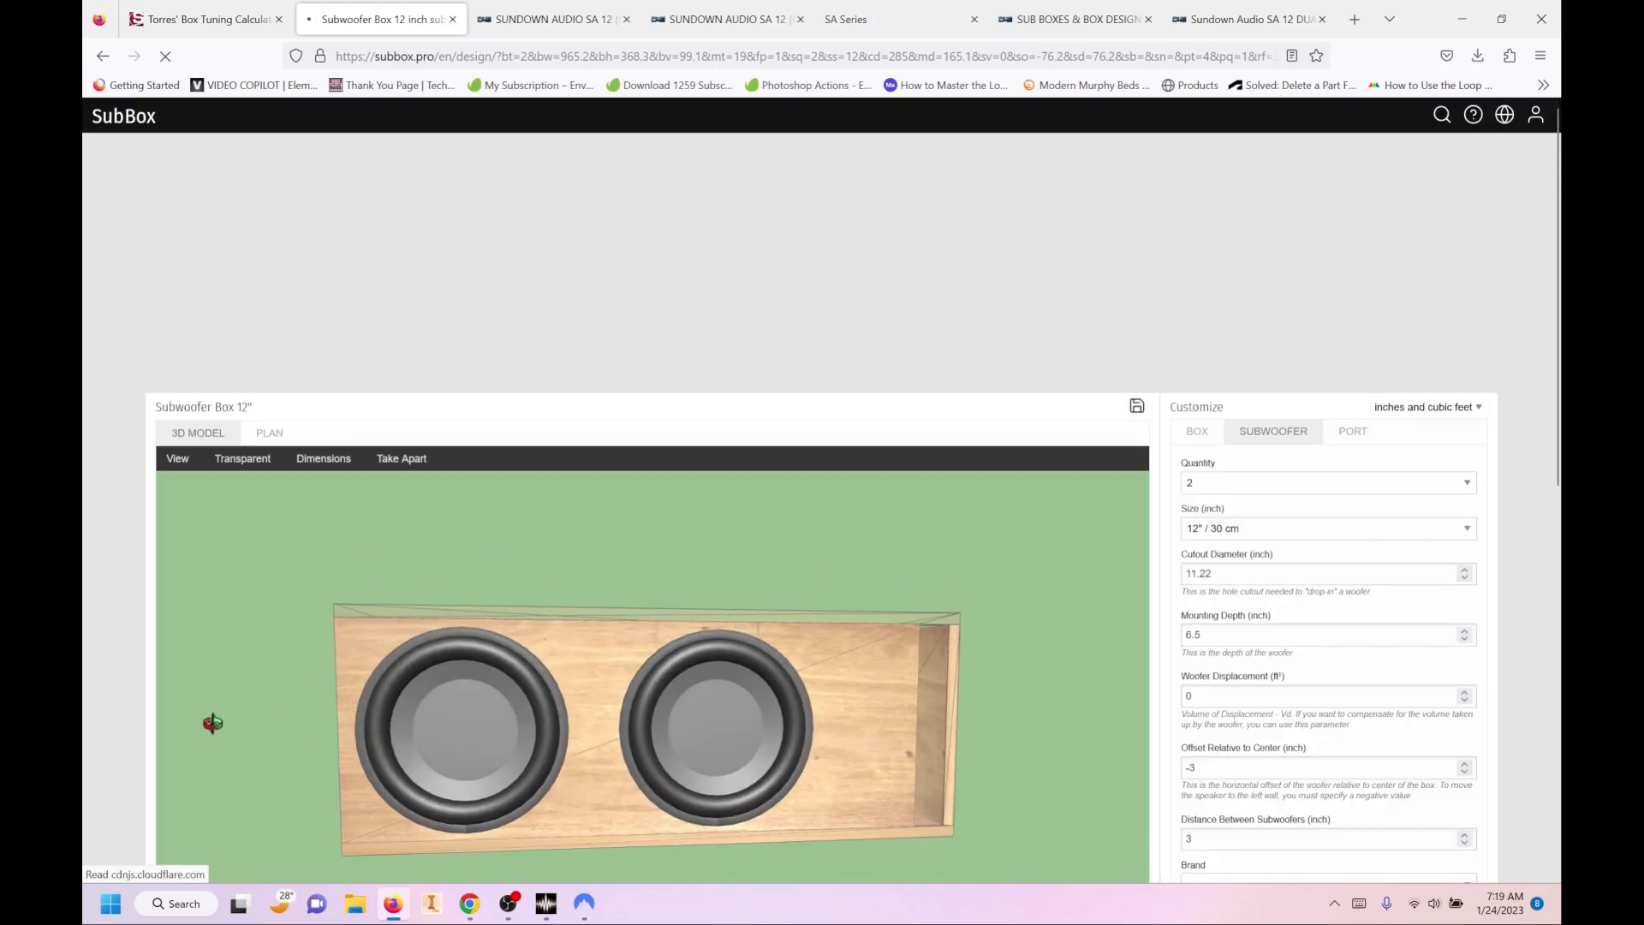
# Step: Examine the recalculated box in the 3D model and the 2D plan, along with its parameter table and panel cut sizes
pyautogui.moveTo(763, 725); pyautogui.dragTo(771, 800)
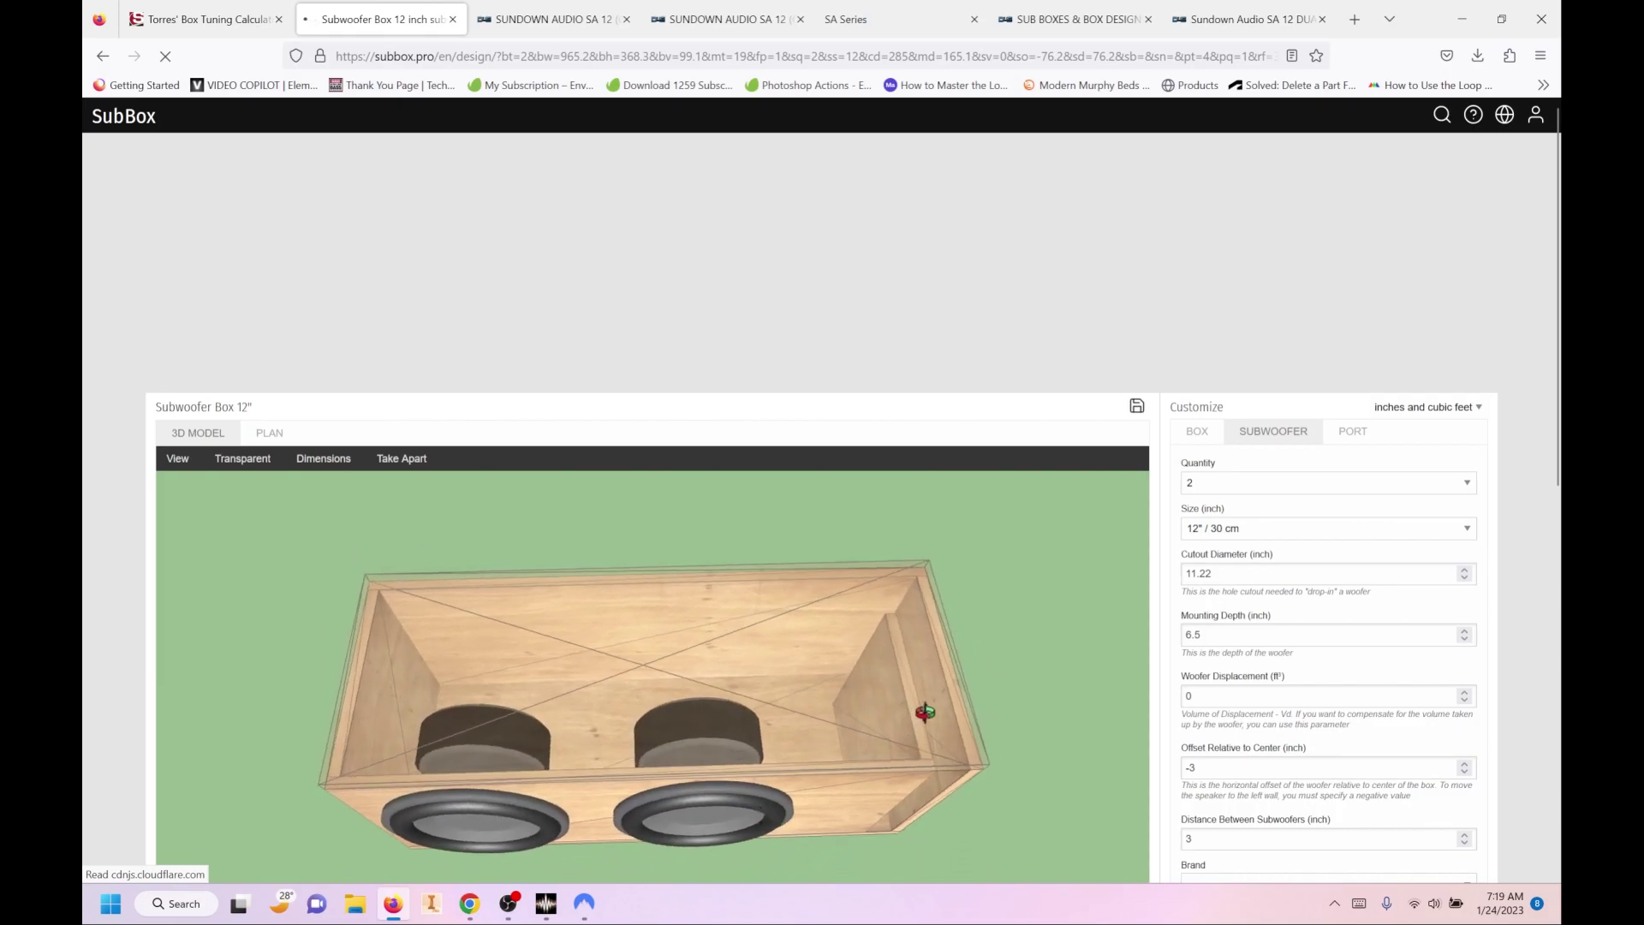
pyautogui.scroll(-2, 1513, 514)
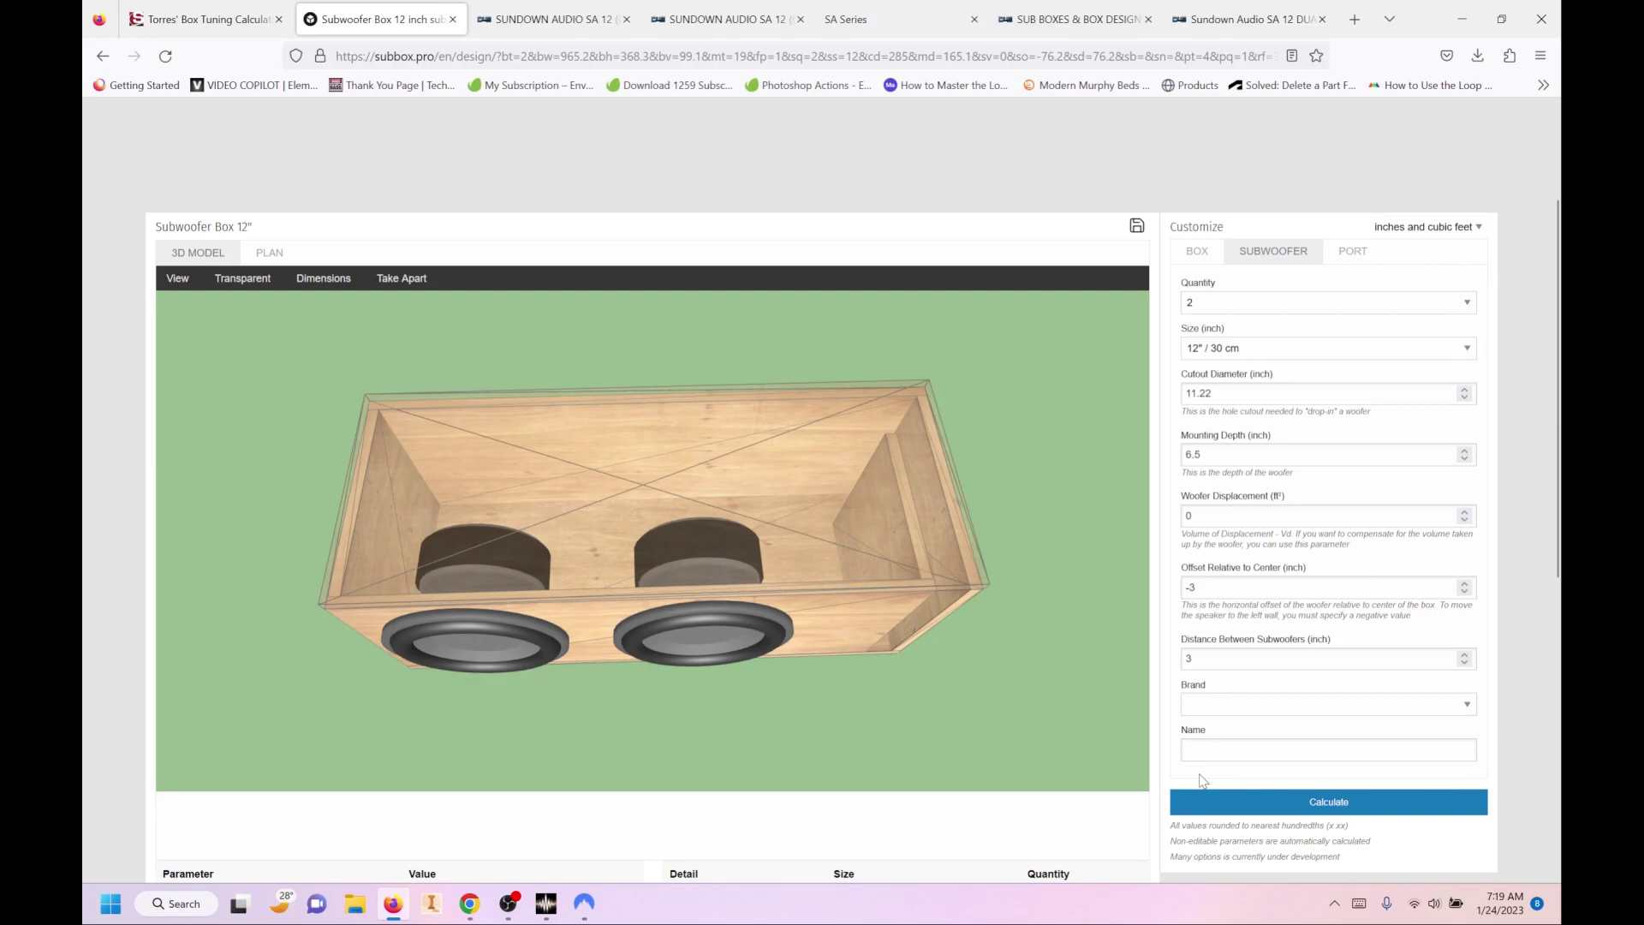
pyautogui.scroll(-3, 1558, 576)
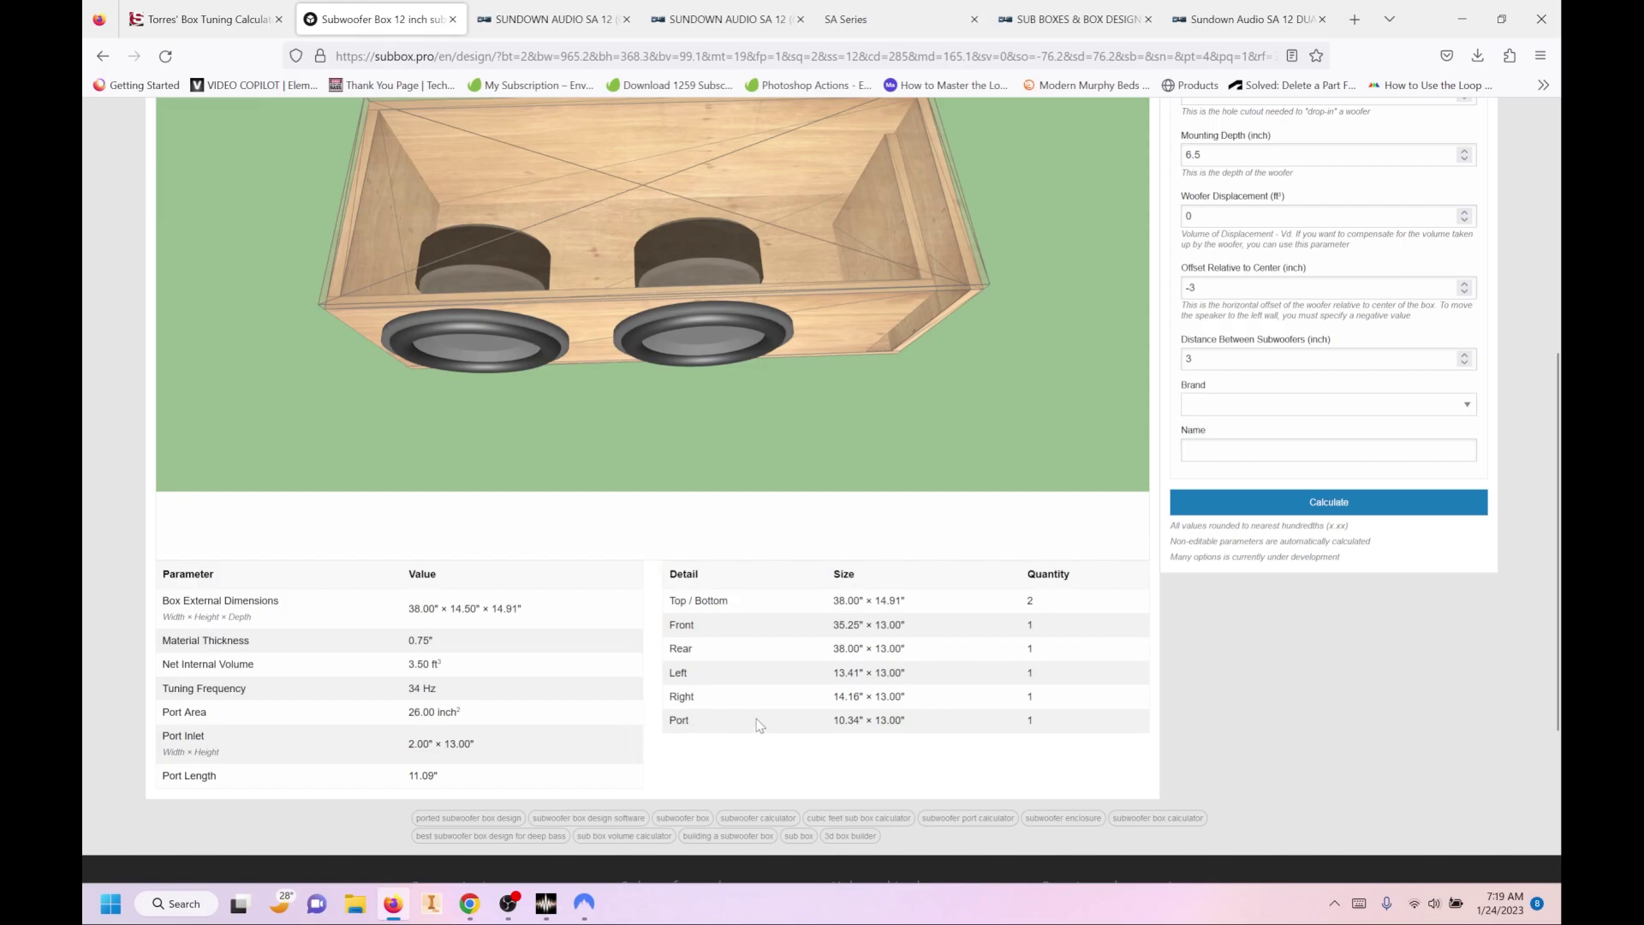
pyautogui.scroll(4, 753, 724)
pyautogui.click(243, 340)
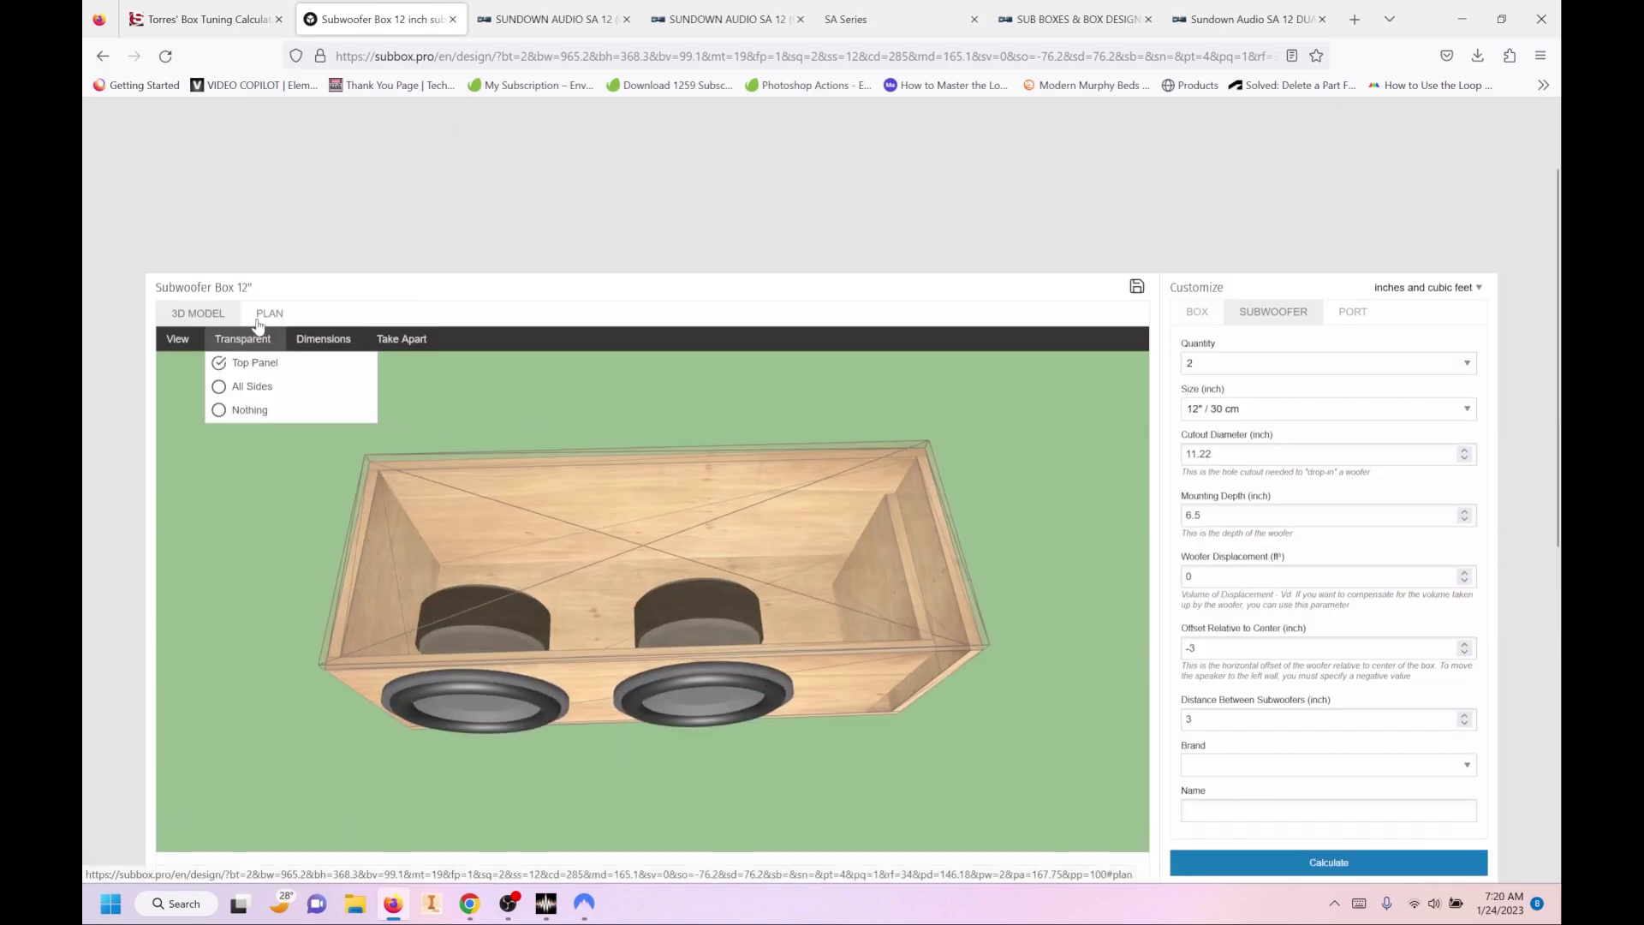
pyautogui.click(269, 313)
pyautogui.scroll(-3, 767, 498)
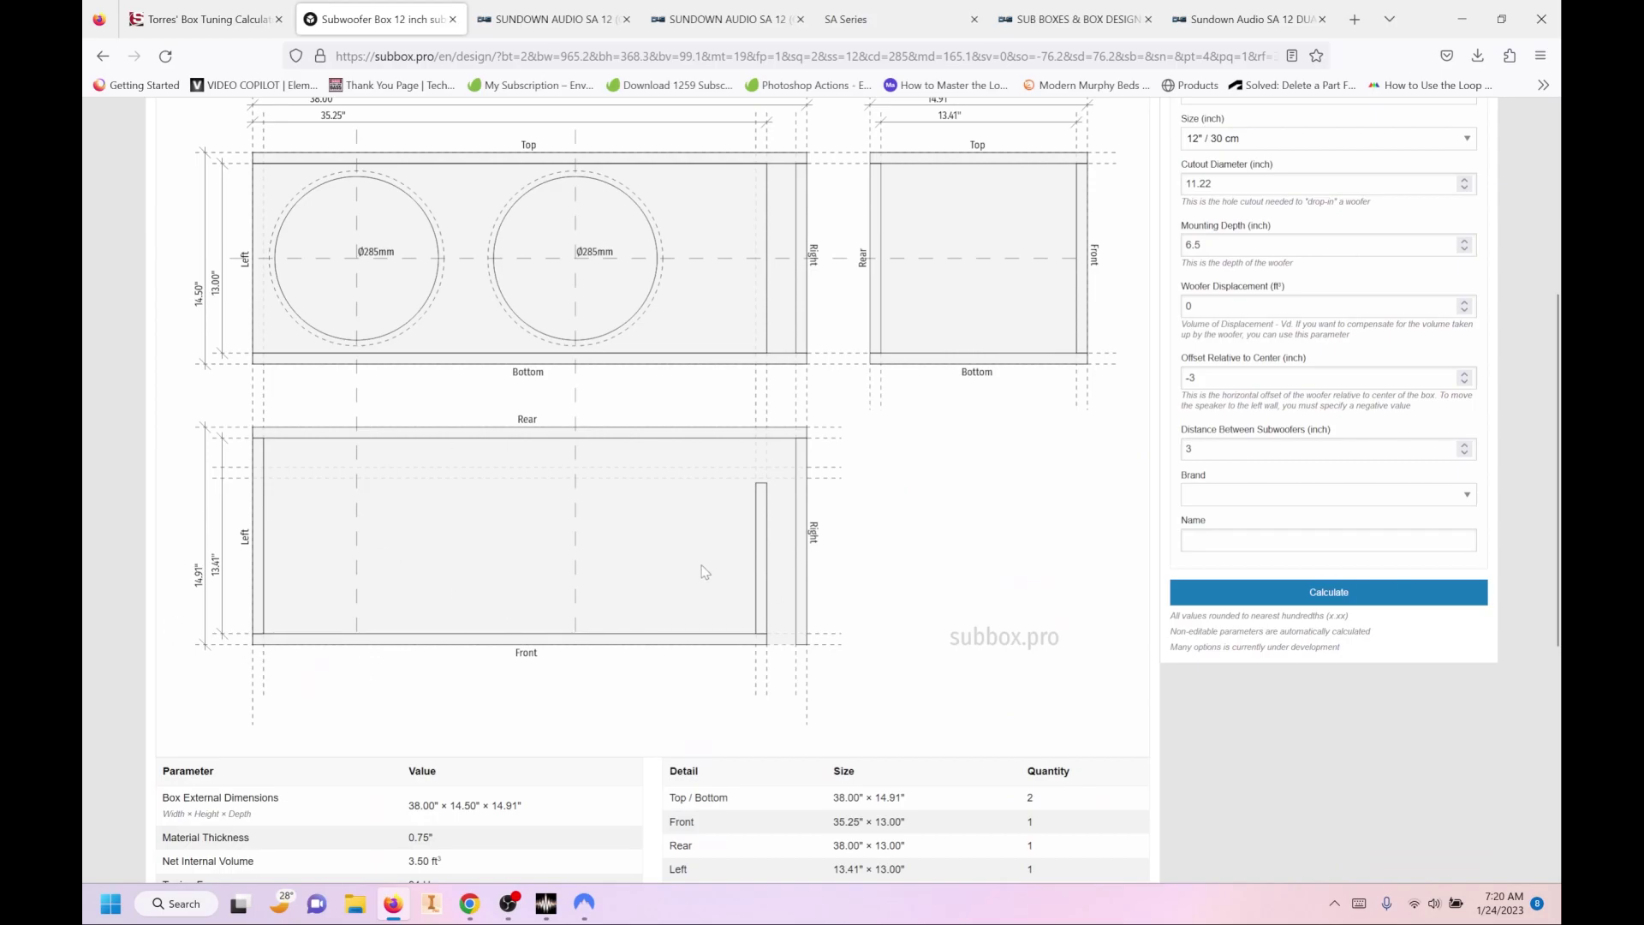
pyautogui.scroll(-3, 825, 533)
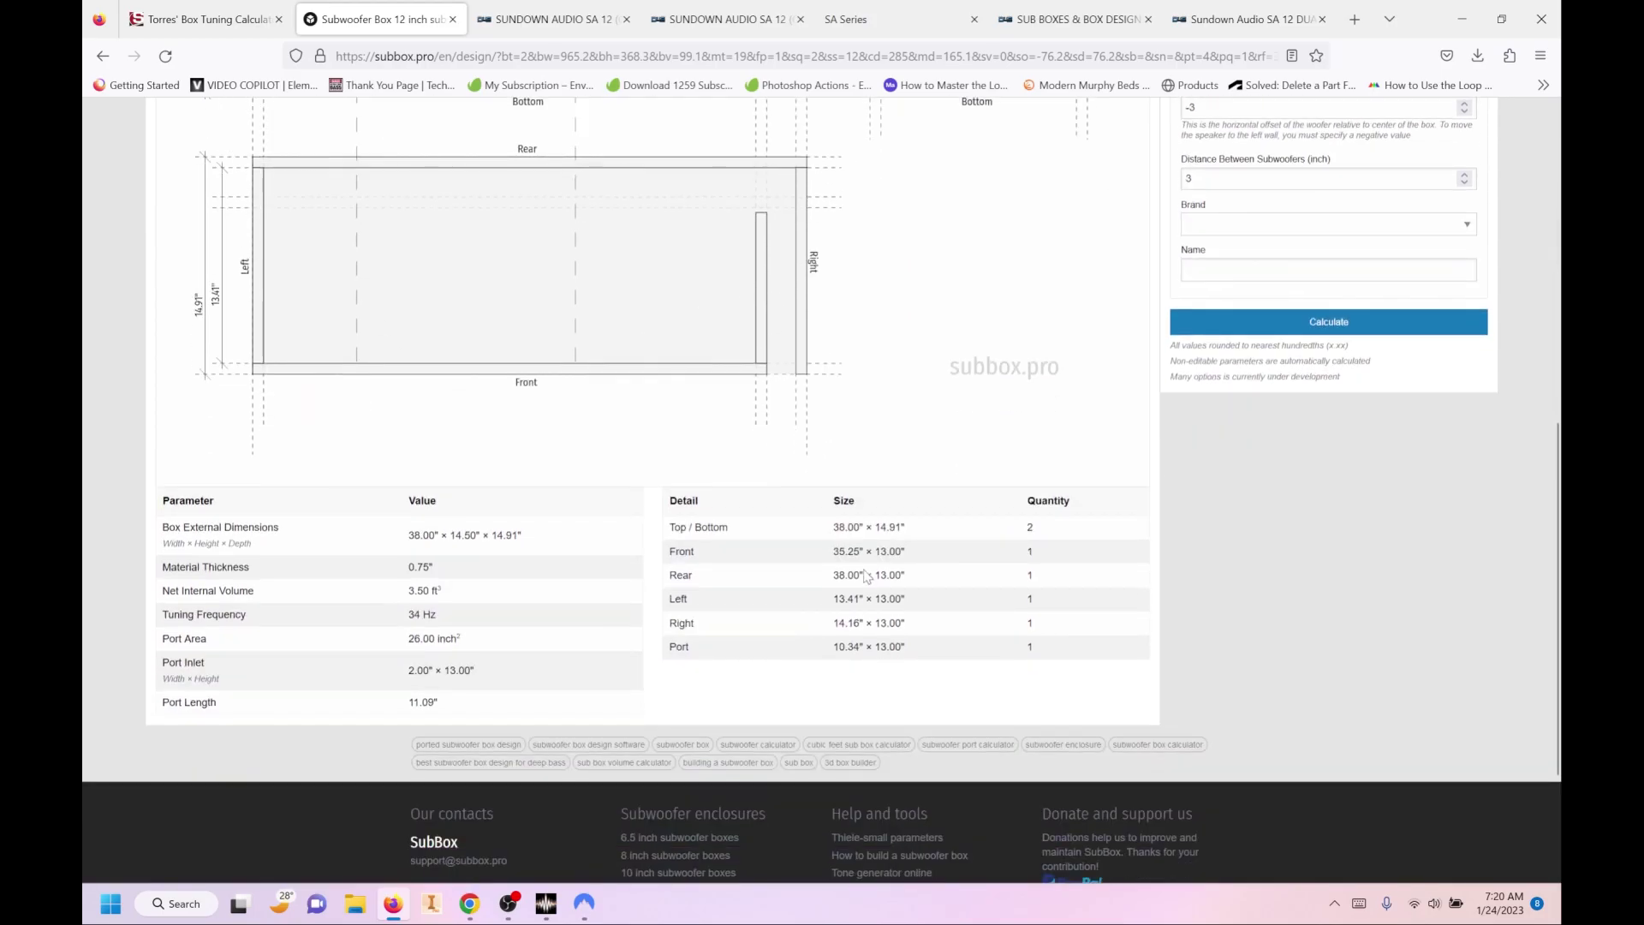
pyautogui.scroll(5, 1007, 607)
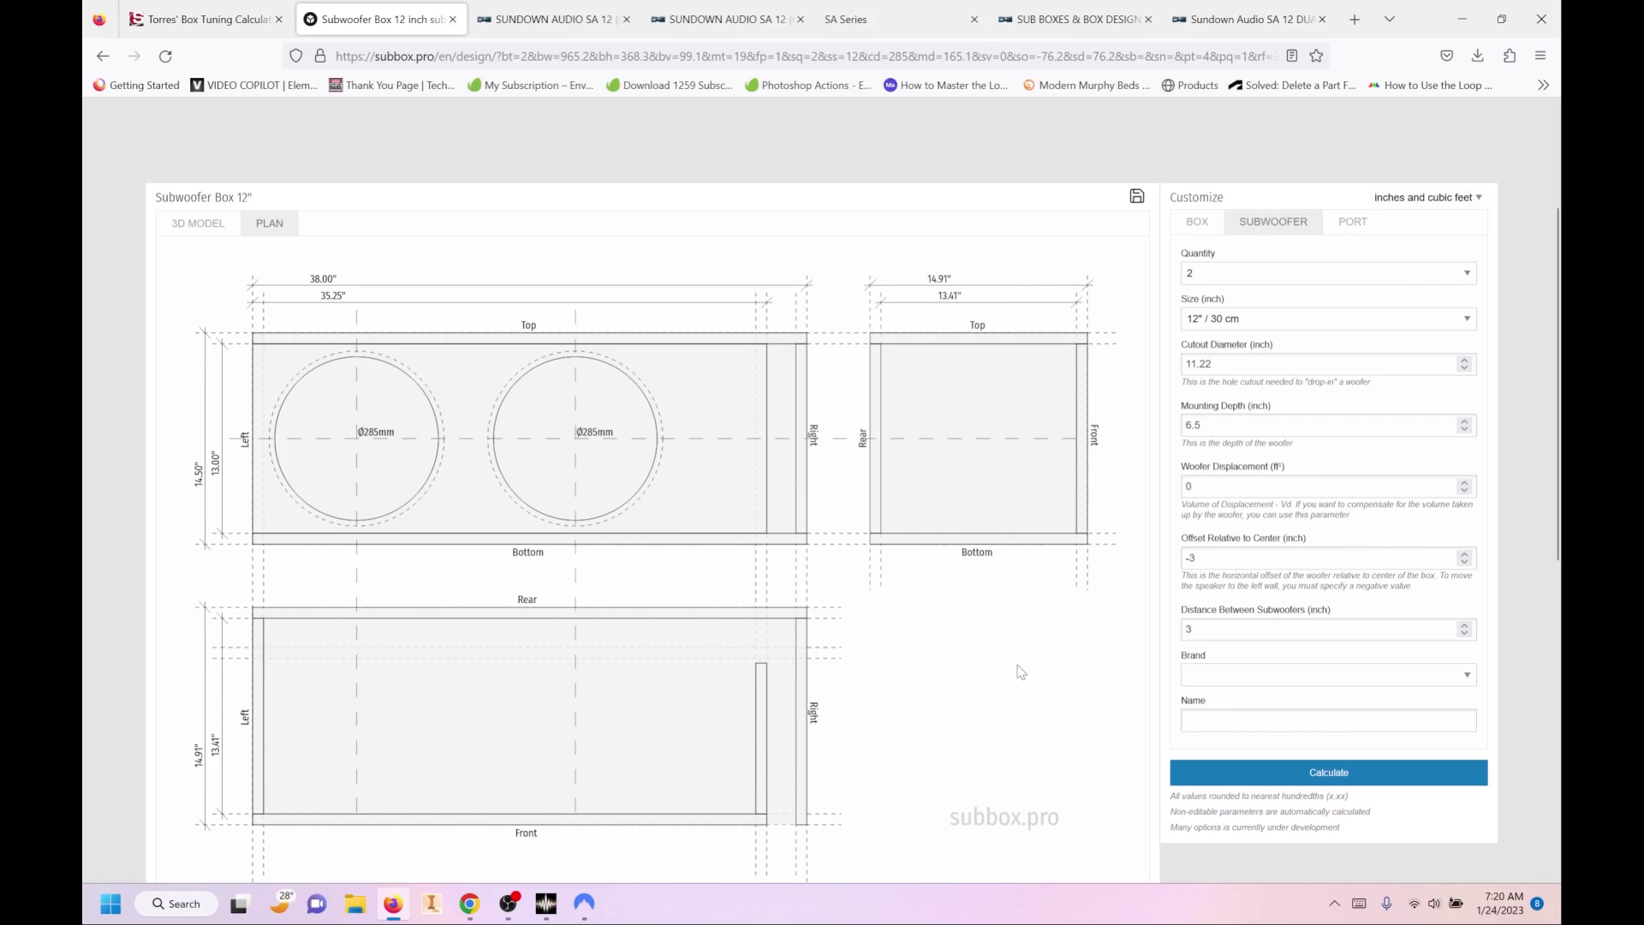
# Step: Switch to Torres Tuning Calculator and enter 1 extra baffle and a woofer displacement of 0.28
pyautogui.click(548, 906)
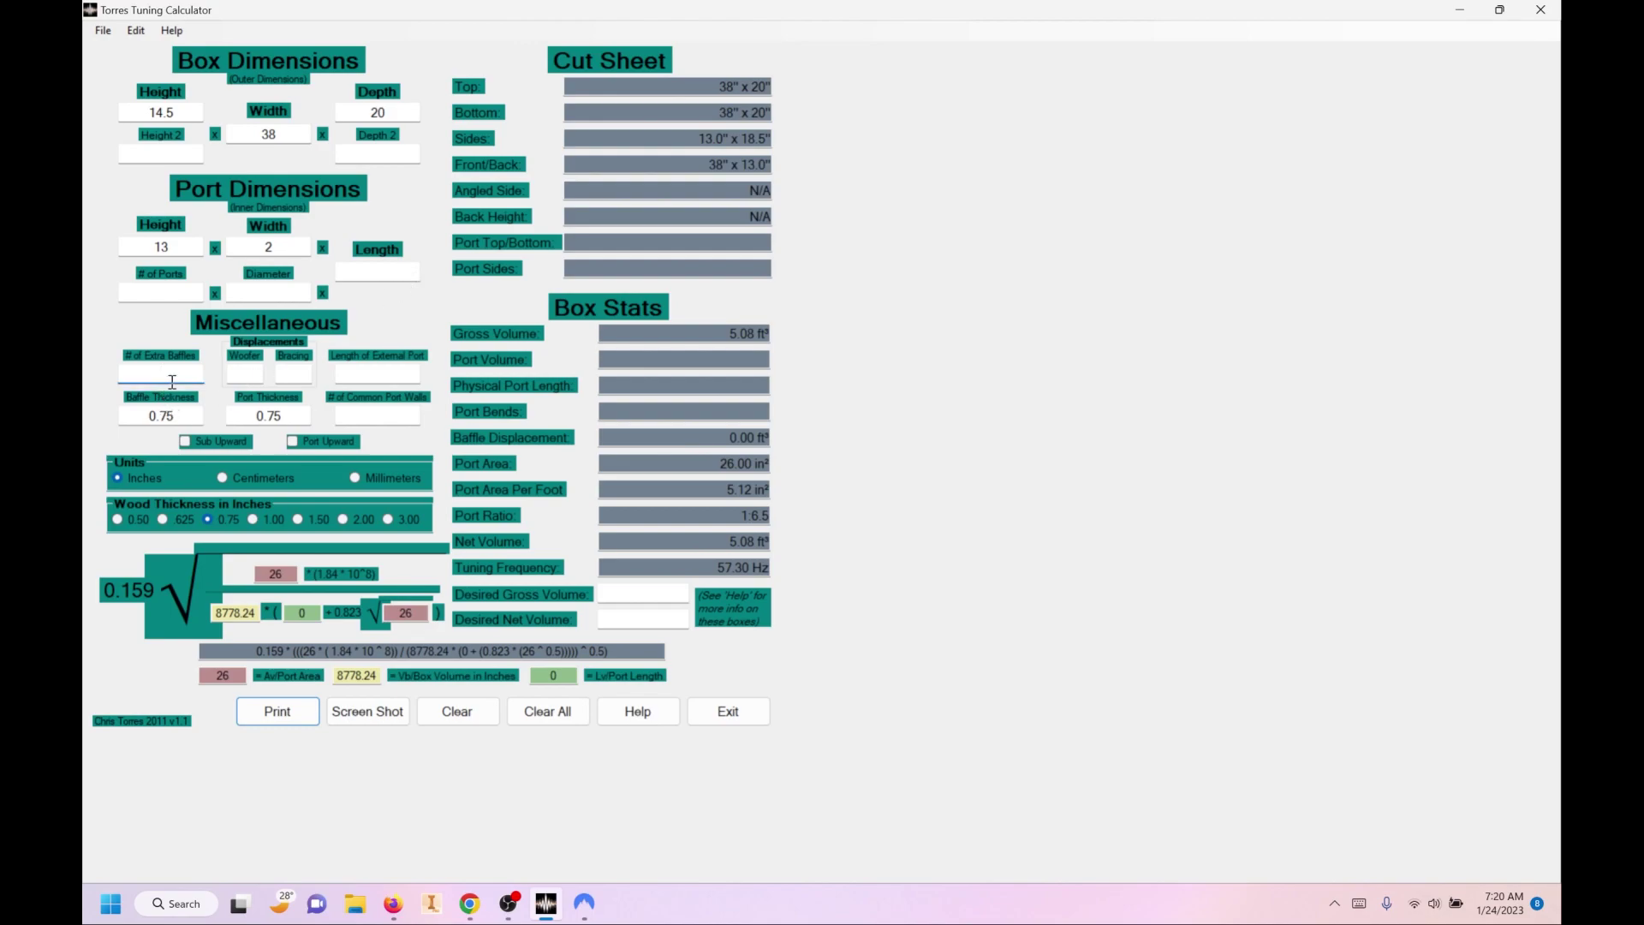
pyautogui.write('1')
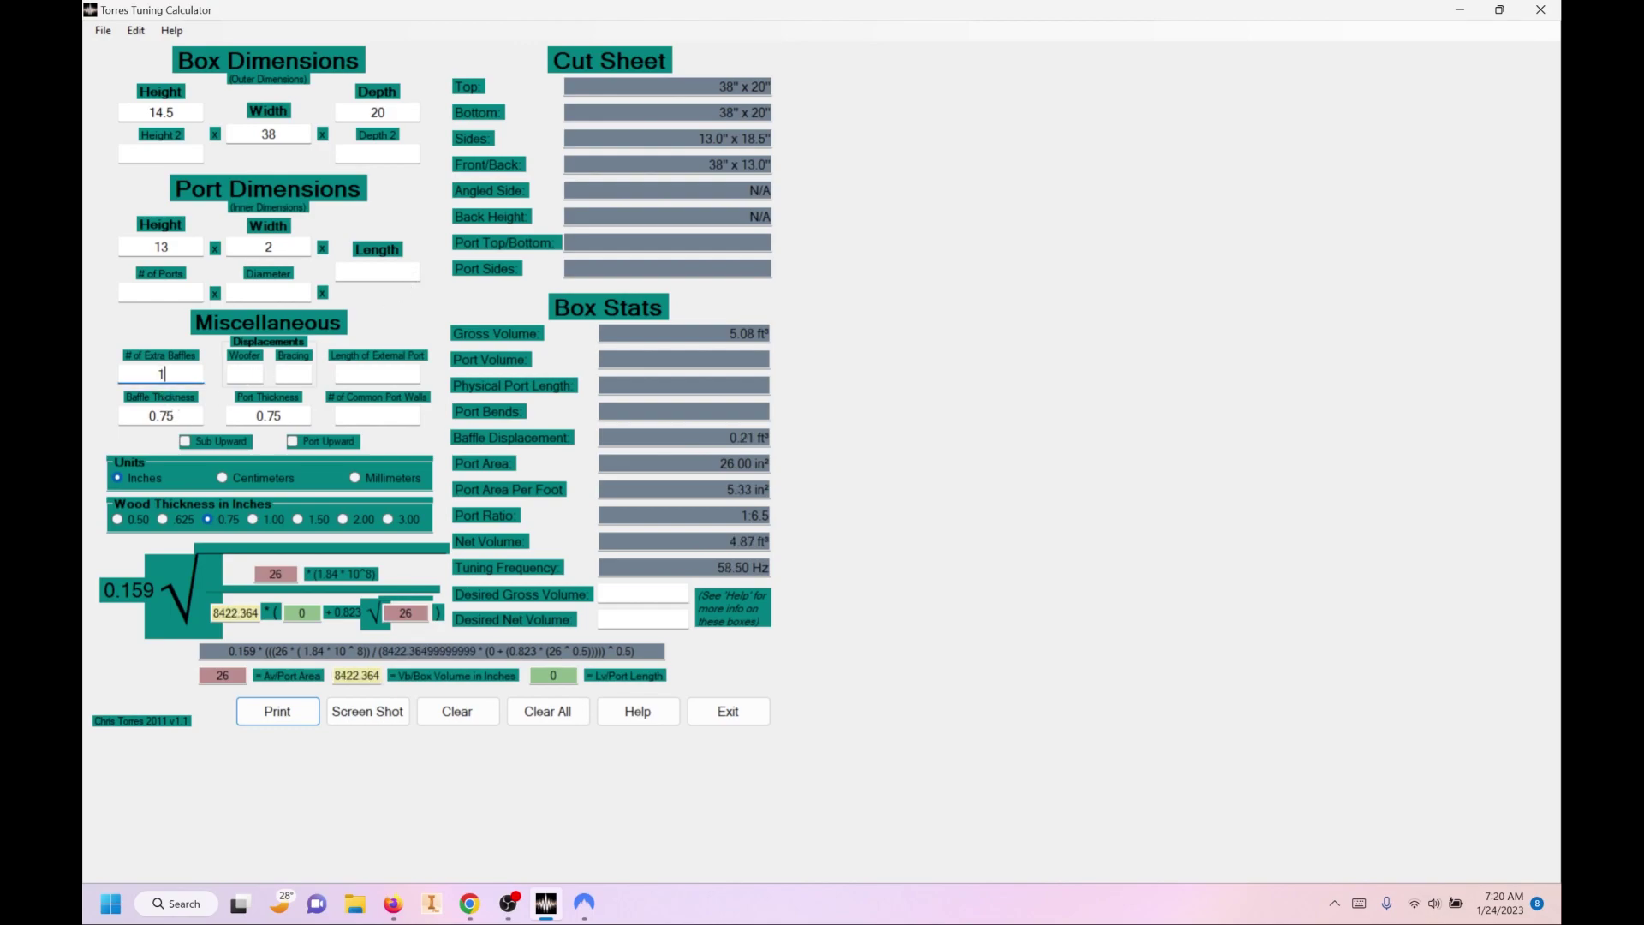
pyautogui.click(260, 369)
pyautogui.write('0.28')
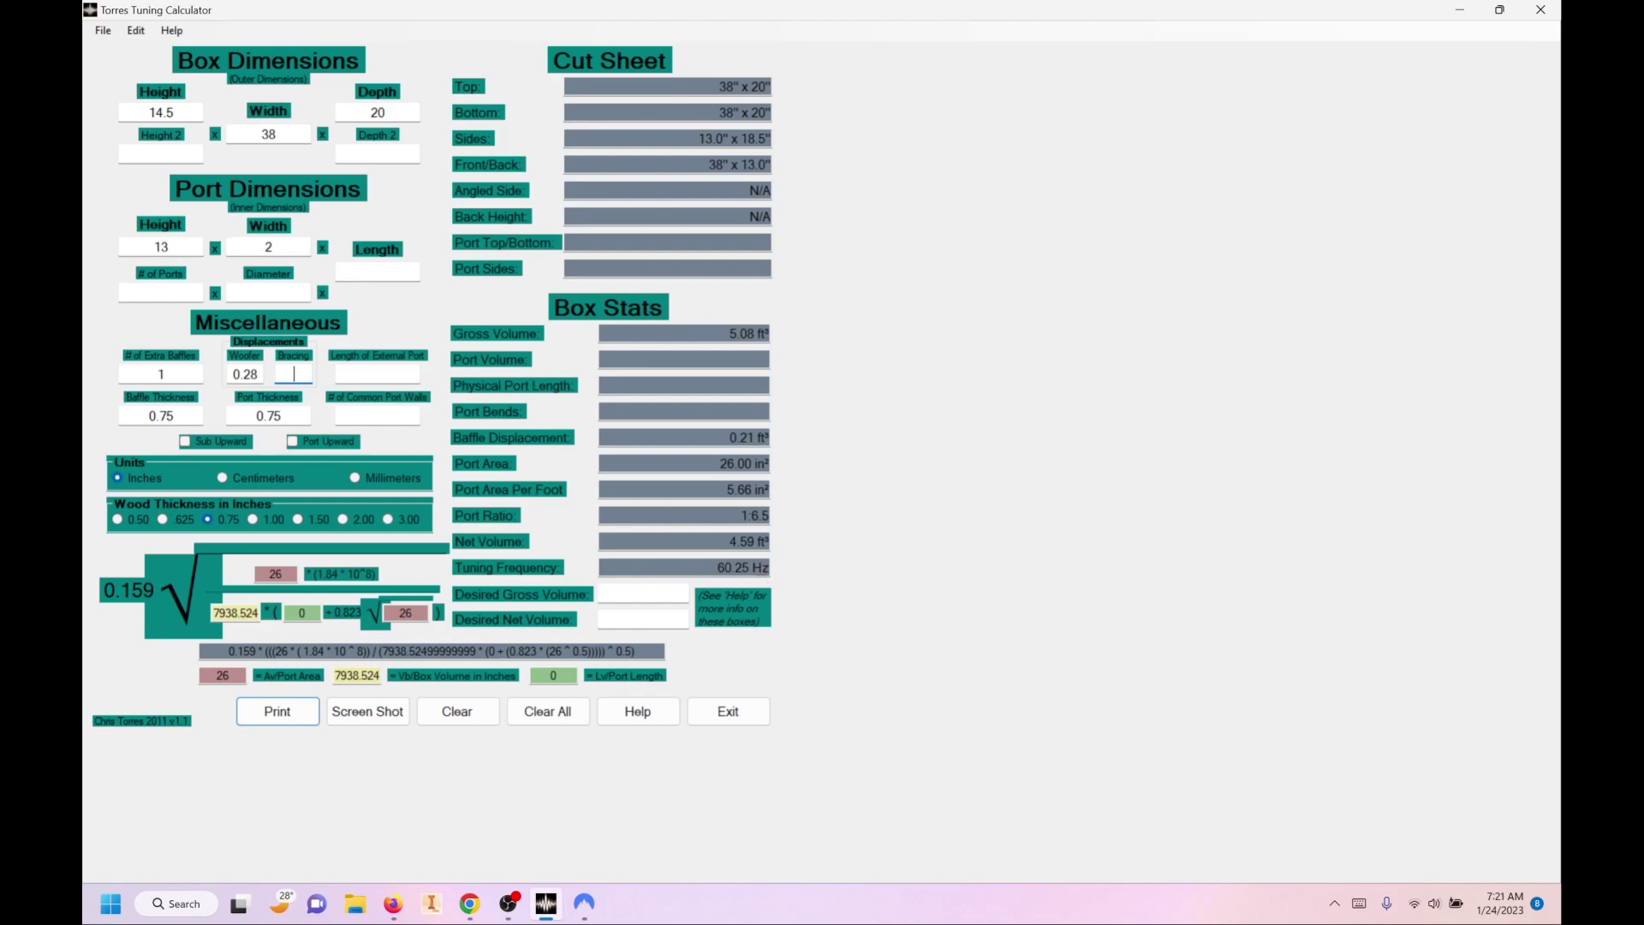
# Step: Set the port length to 10 inches in the port dimensions
pyautogui.click(394, 274)
pyautogui.write('10')
pyautogui.press('Return')
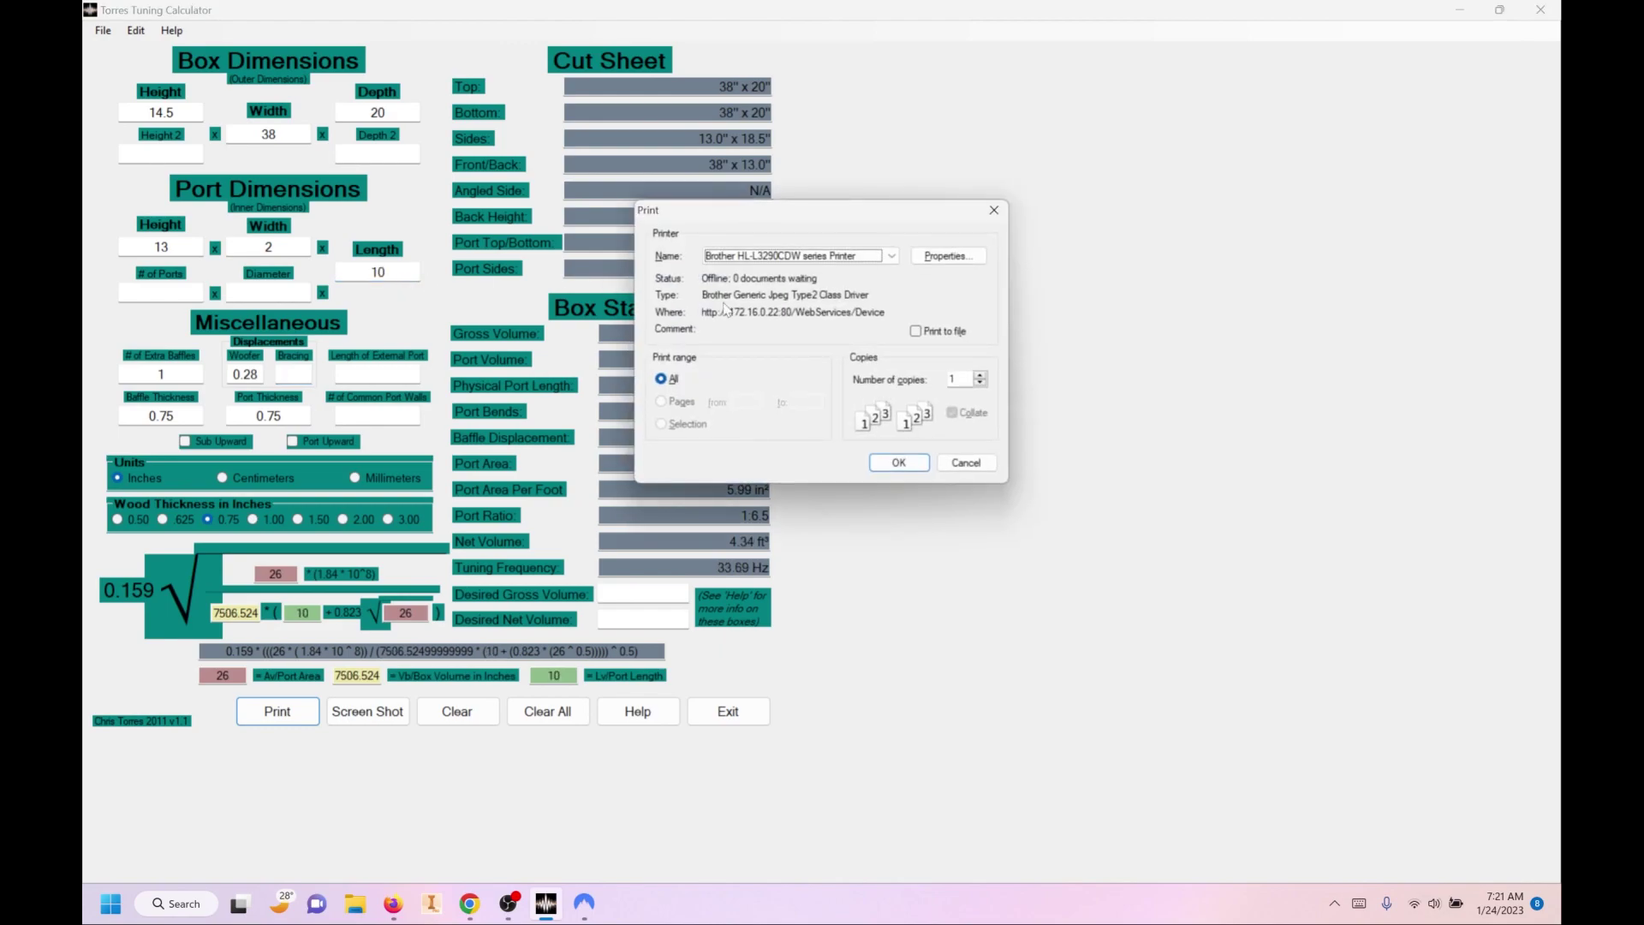
pyautogui.click(987, 466)
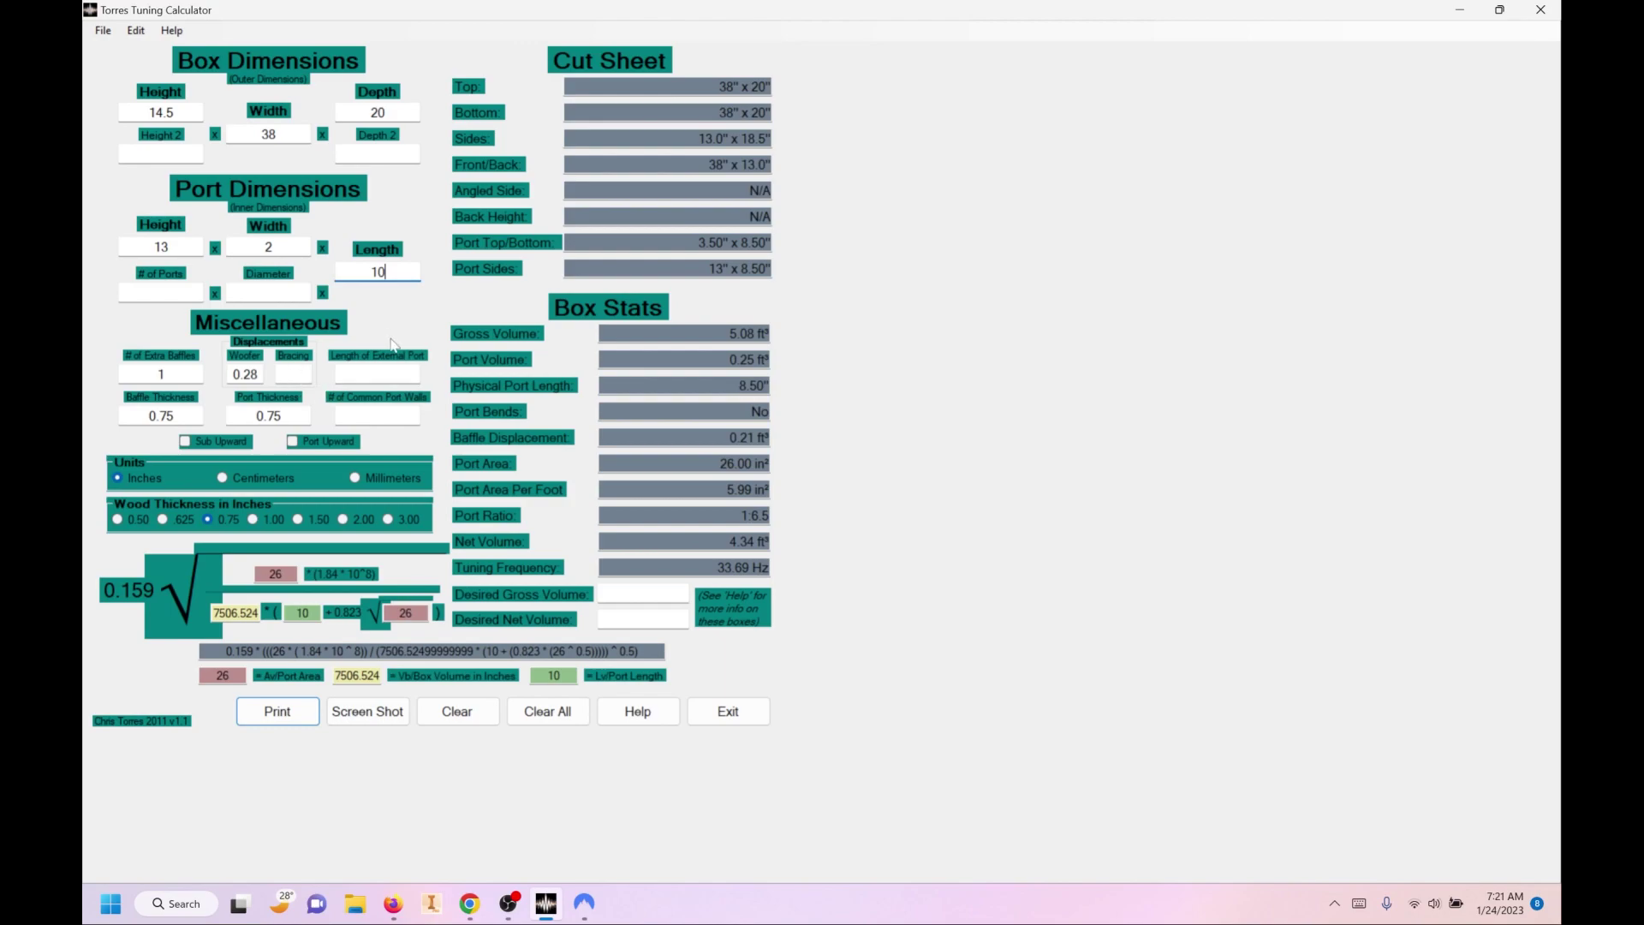
# Step: Set the box's outer depth to 16 inches and its second depth to 22 inches for an angled side
pyautogui.click(387, 112)
pyautogui.write('1')
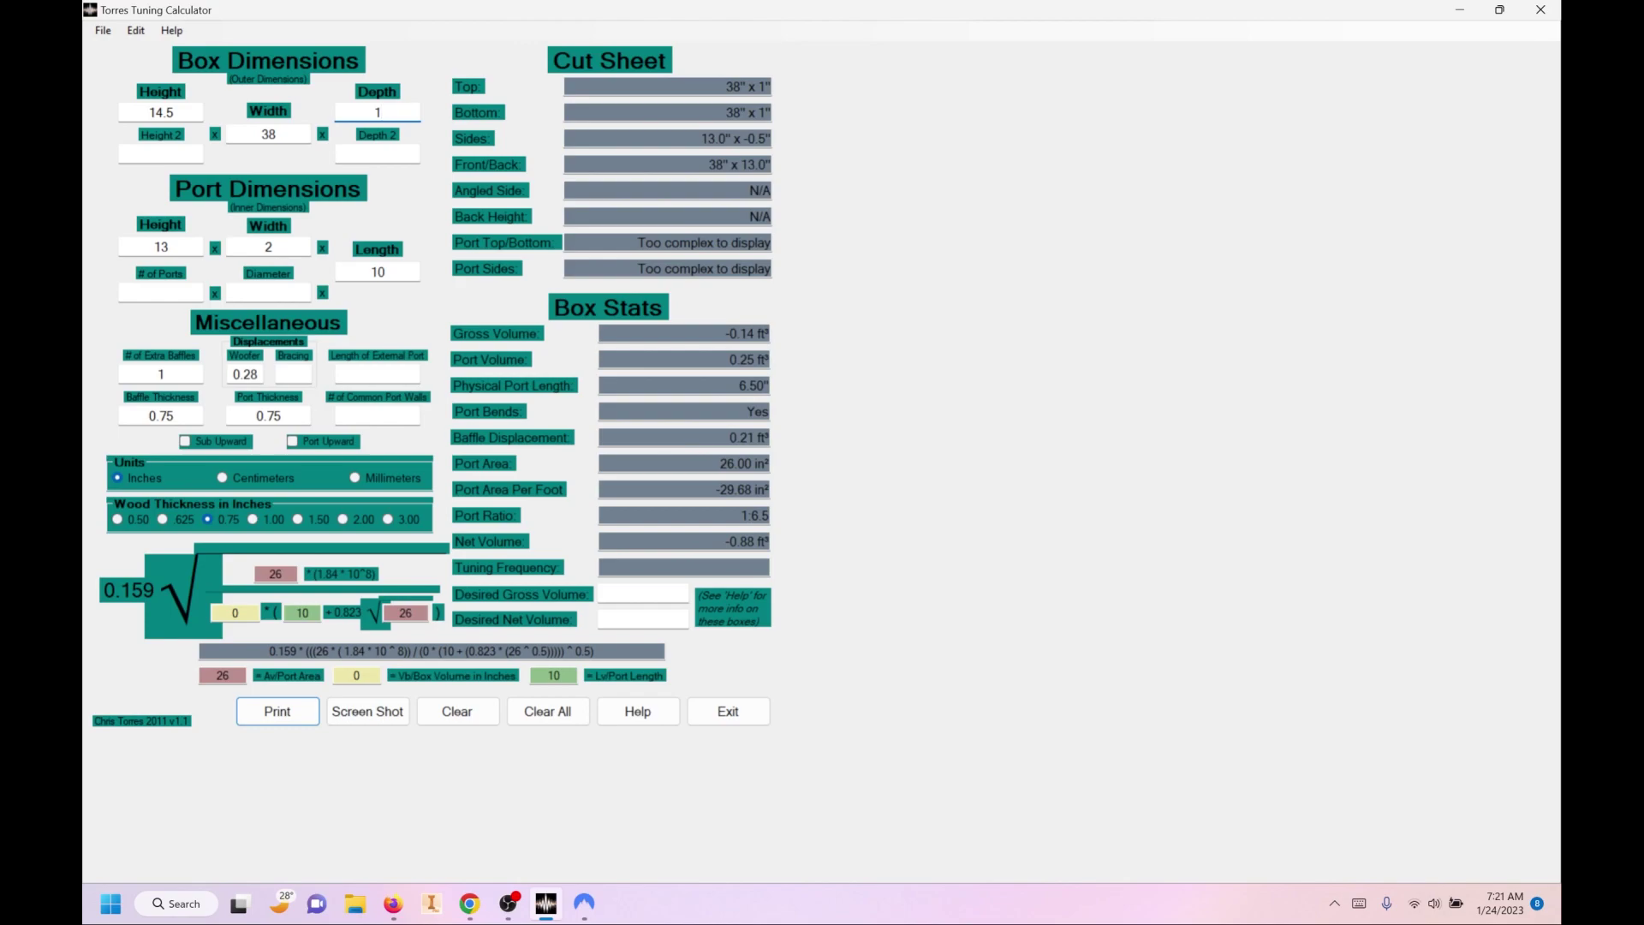
pyautogui.write('6')
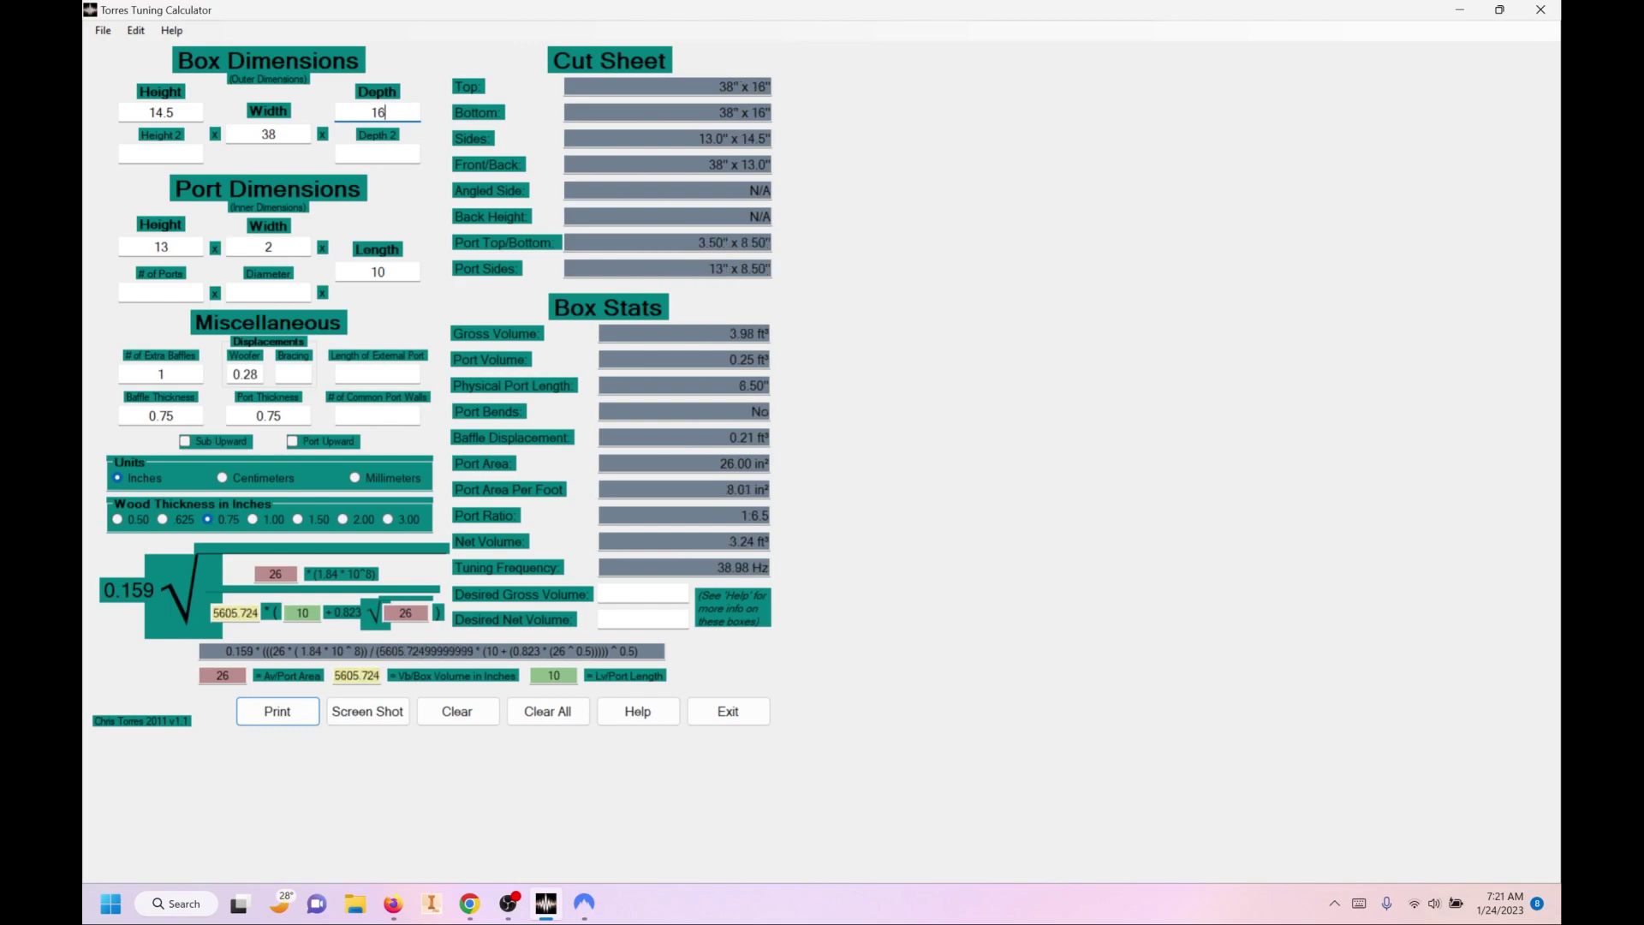
pyautogui.click(387, 153)
pyautogui.write('22')
pyautogui.press('Return')
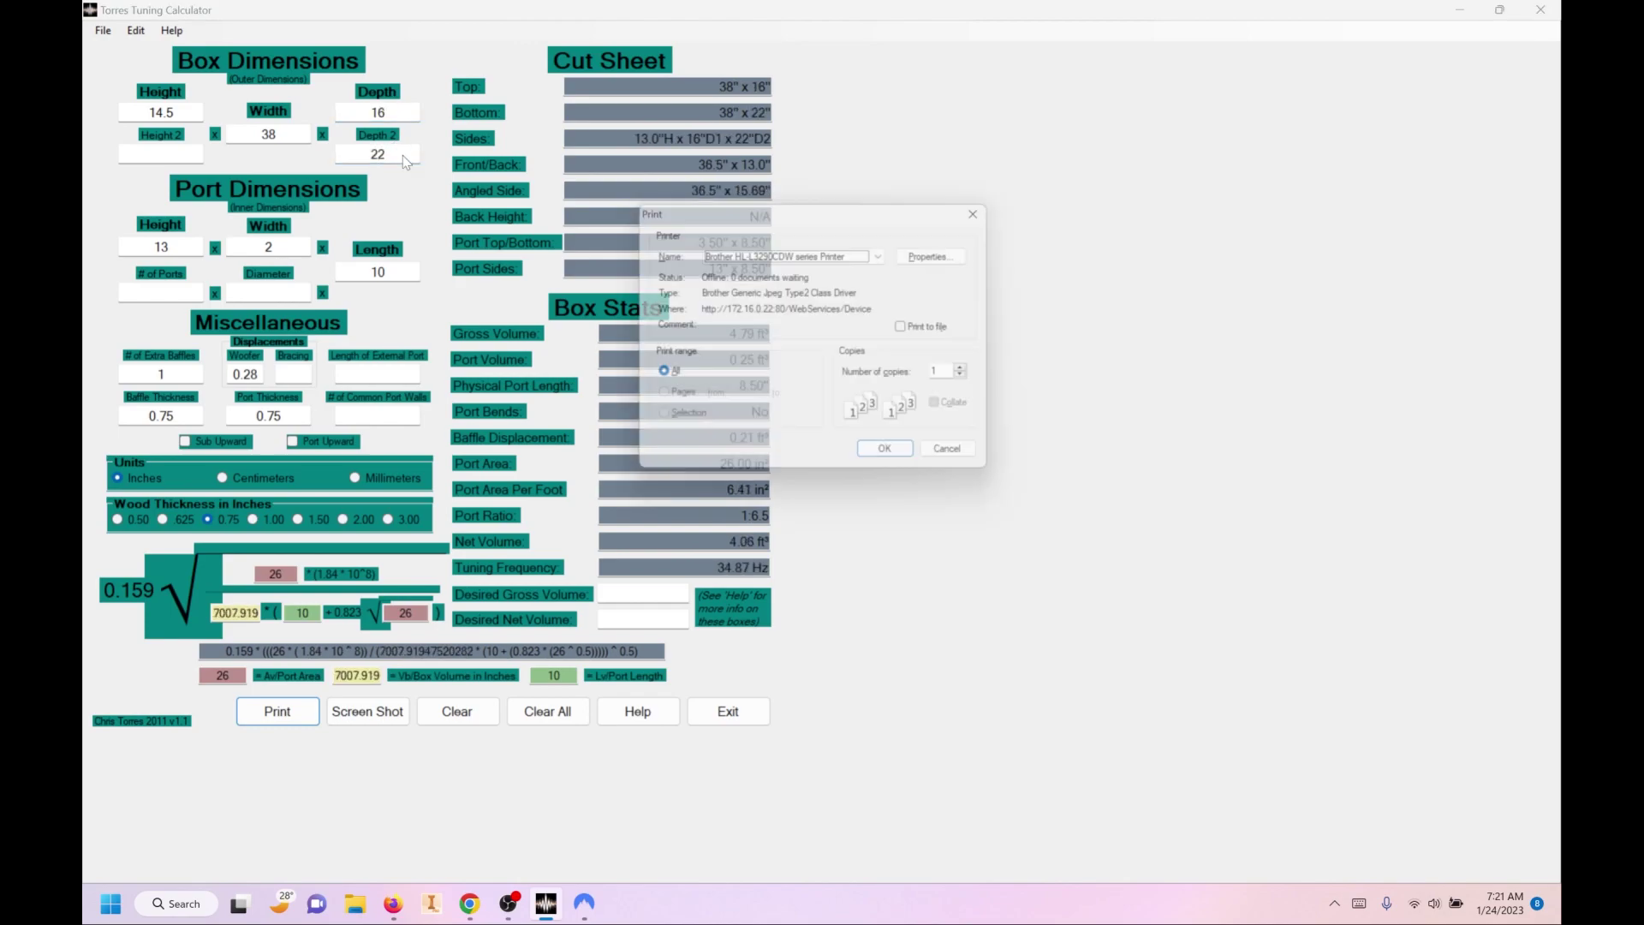
pyautogui.click(966, 463)
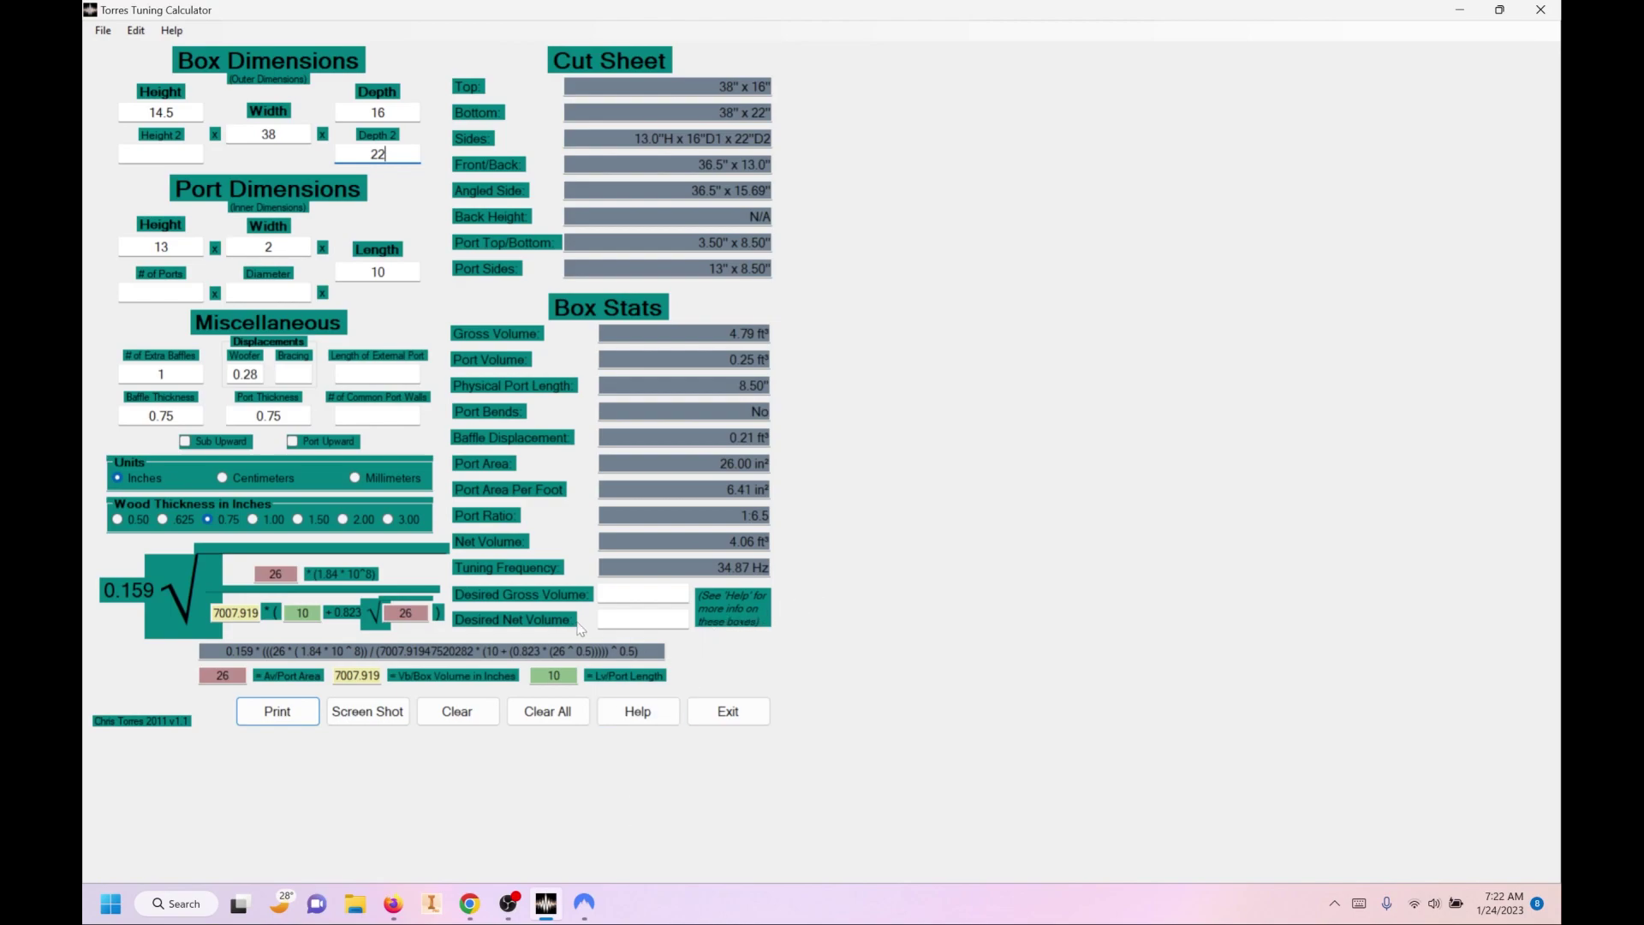
# Step: Set the desired net volume to 3.5 in the box stats
pyautogui.click(645, 591)
pyautogui.click(662, 624)
pyautogui.write('3.5')
pyautogui.press('Return')
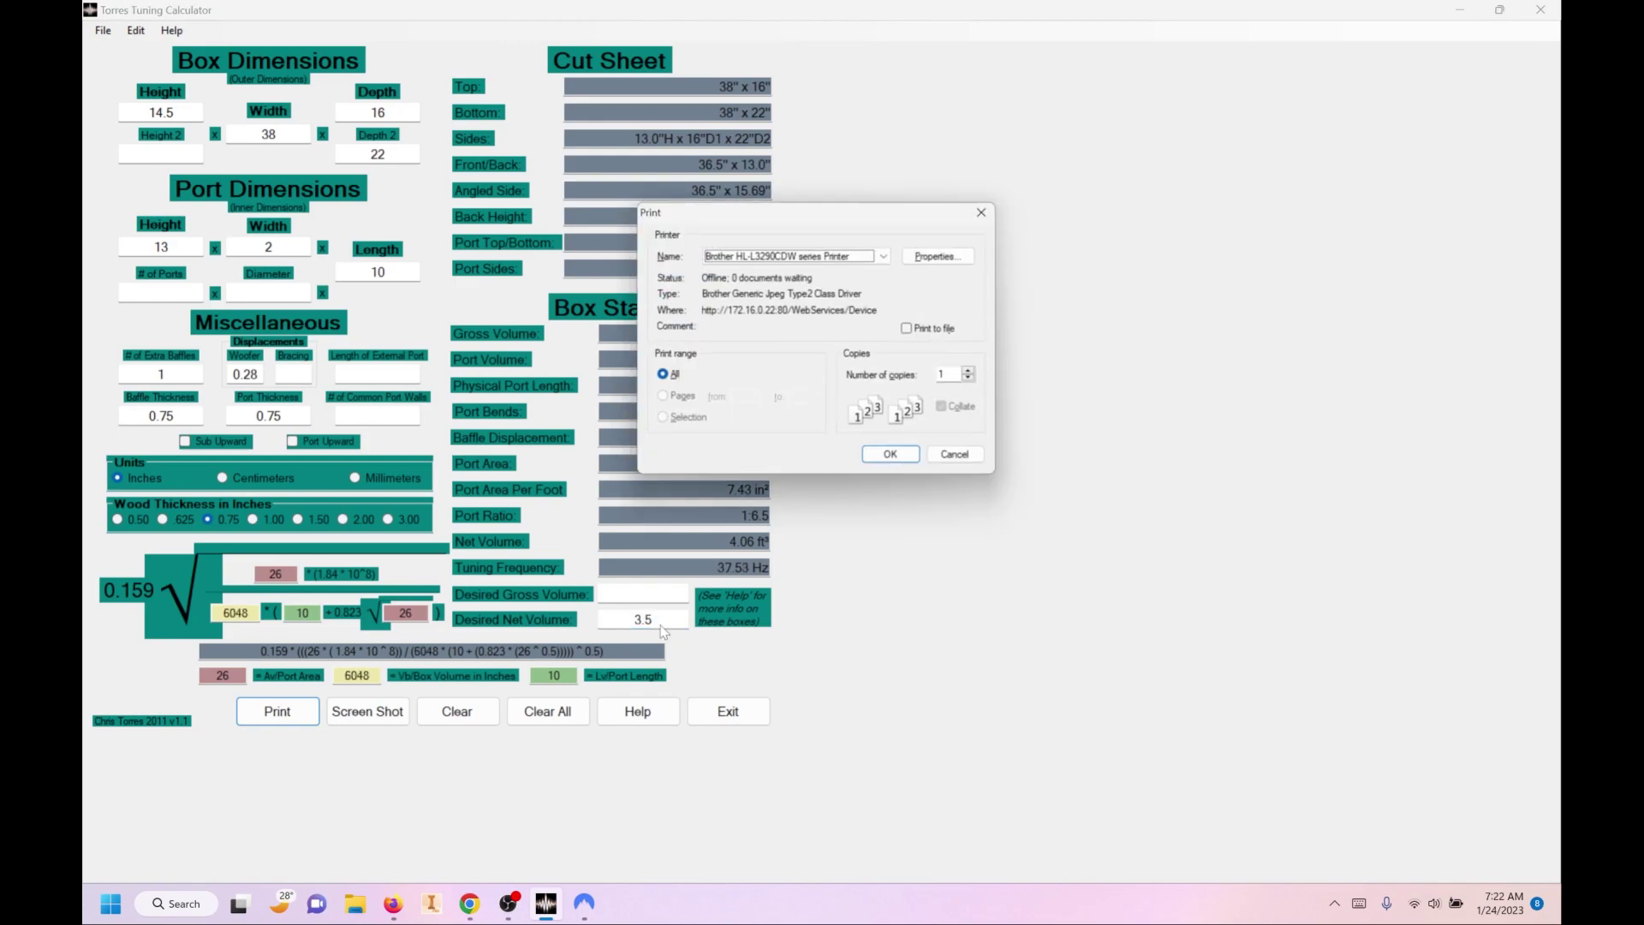
pyautogui.click(966, 462)
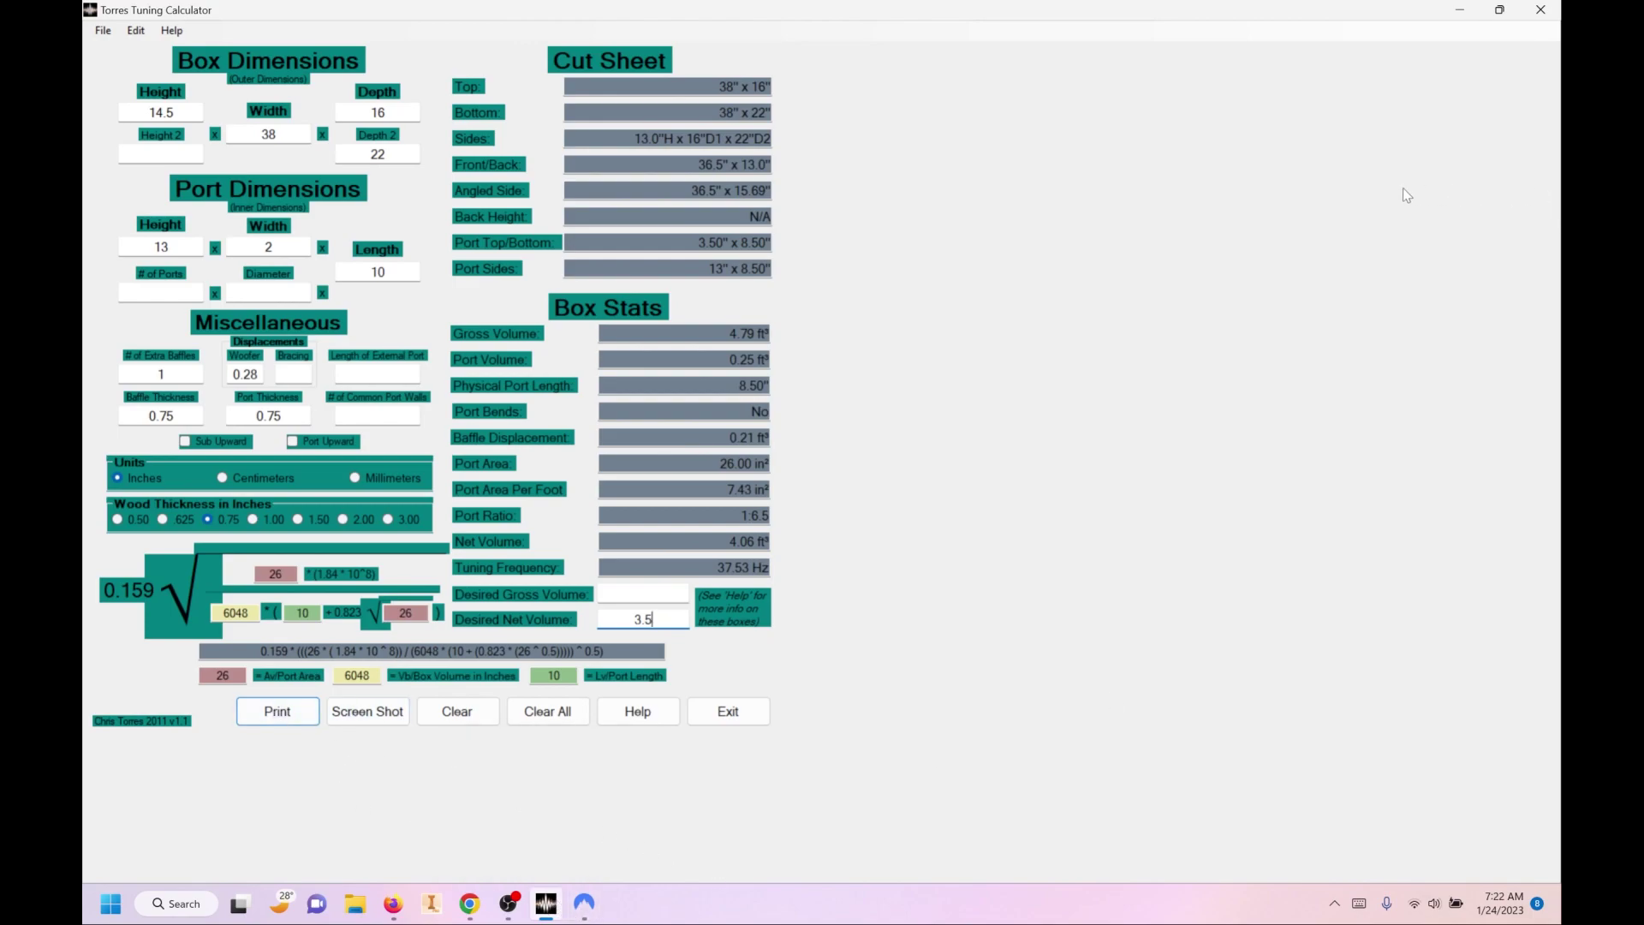
# Step: Switch to Firefox and look through the Sundown Audio SA Series page for the SA v.2 subwoofer's description and features
pyautogui.click(1459, 9)
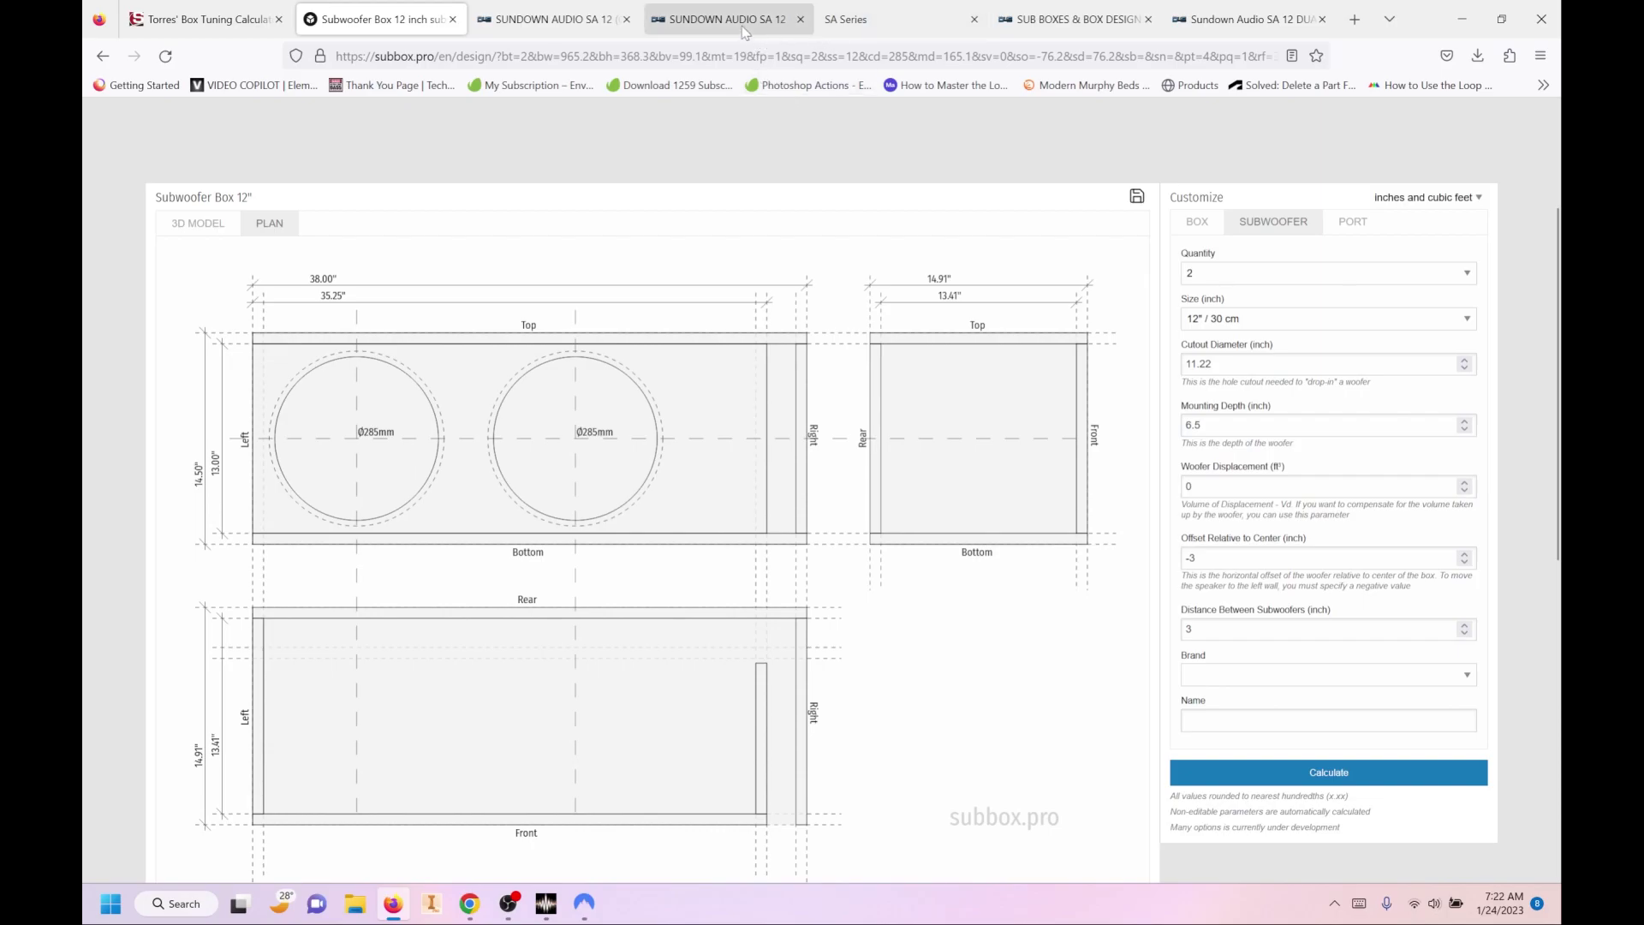
pyautogui.click(719, 26)
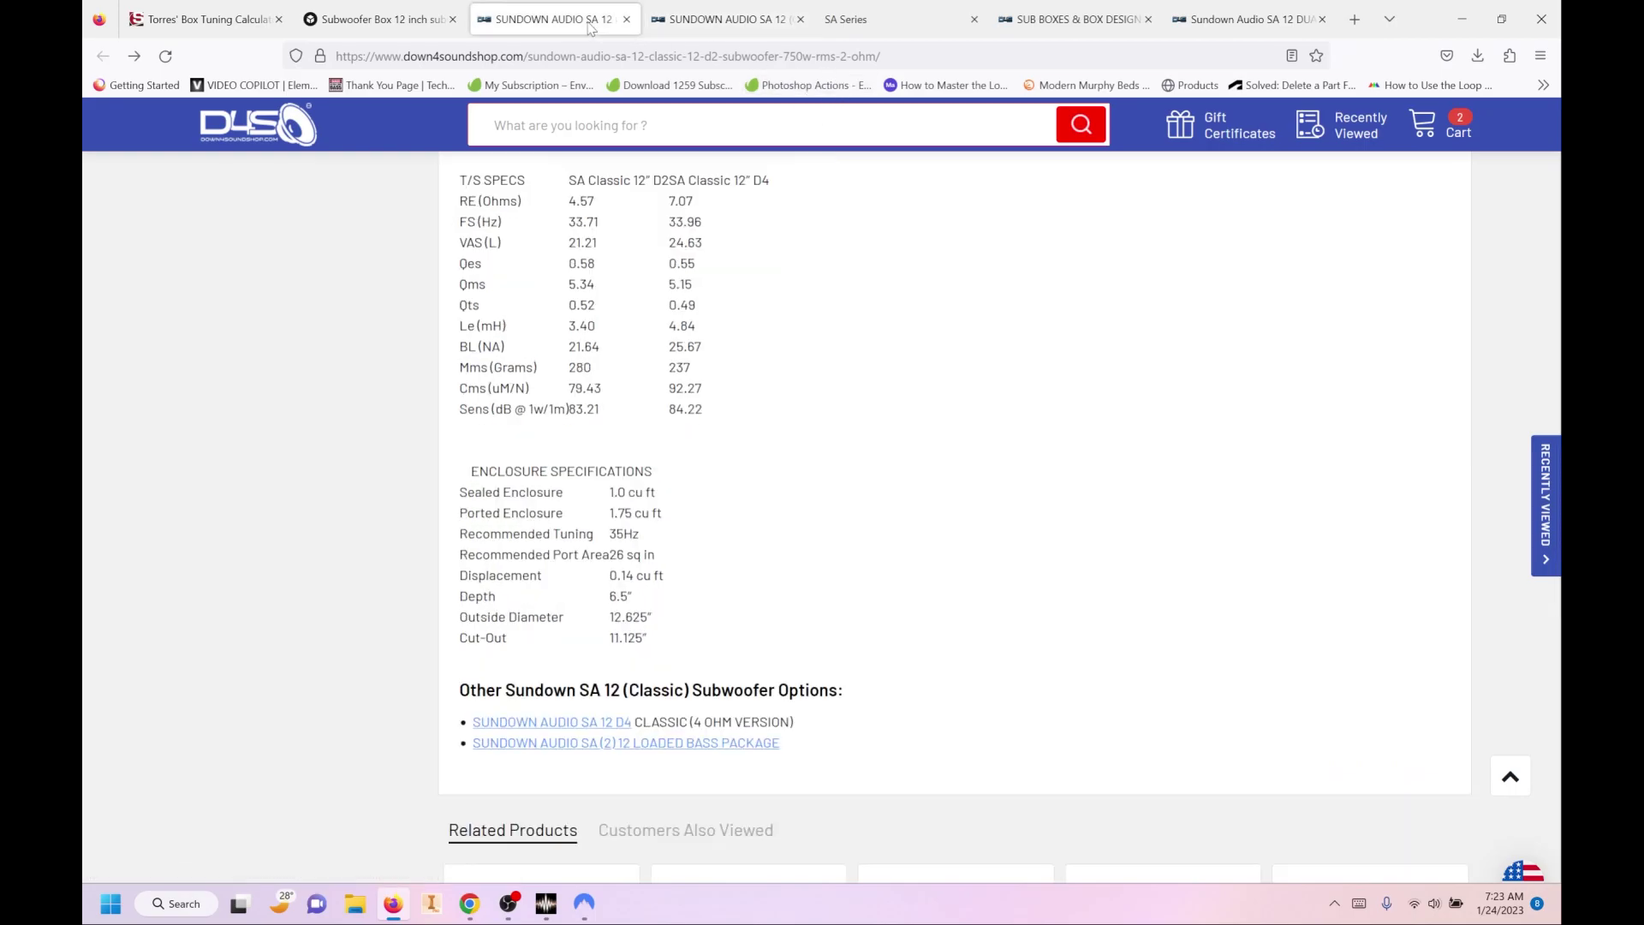
pyautogui.click(890, 18)
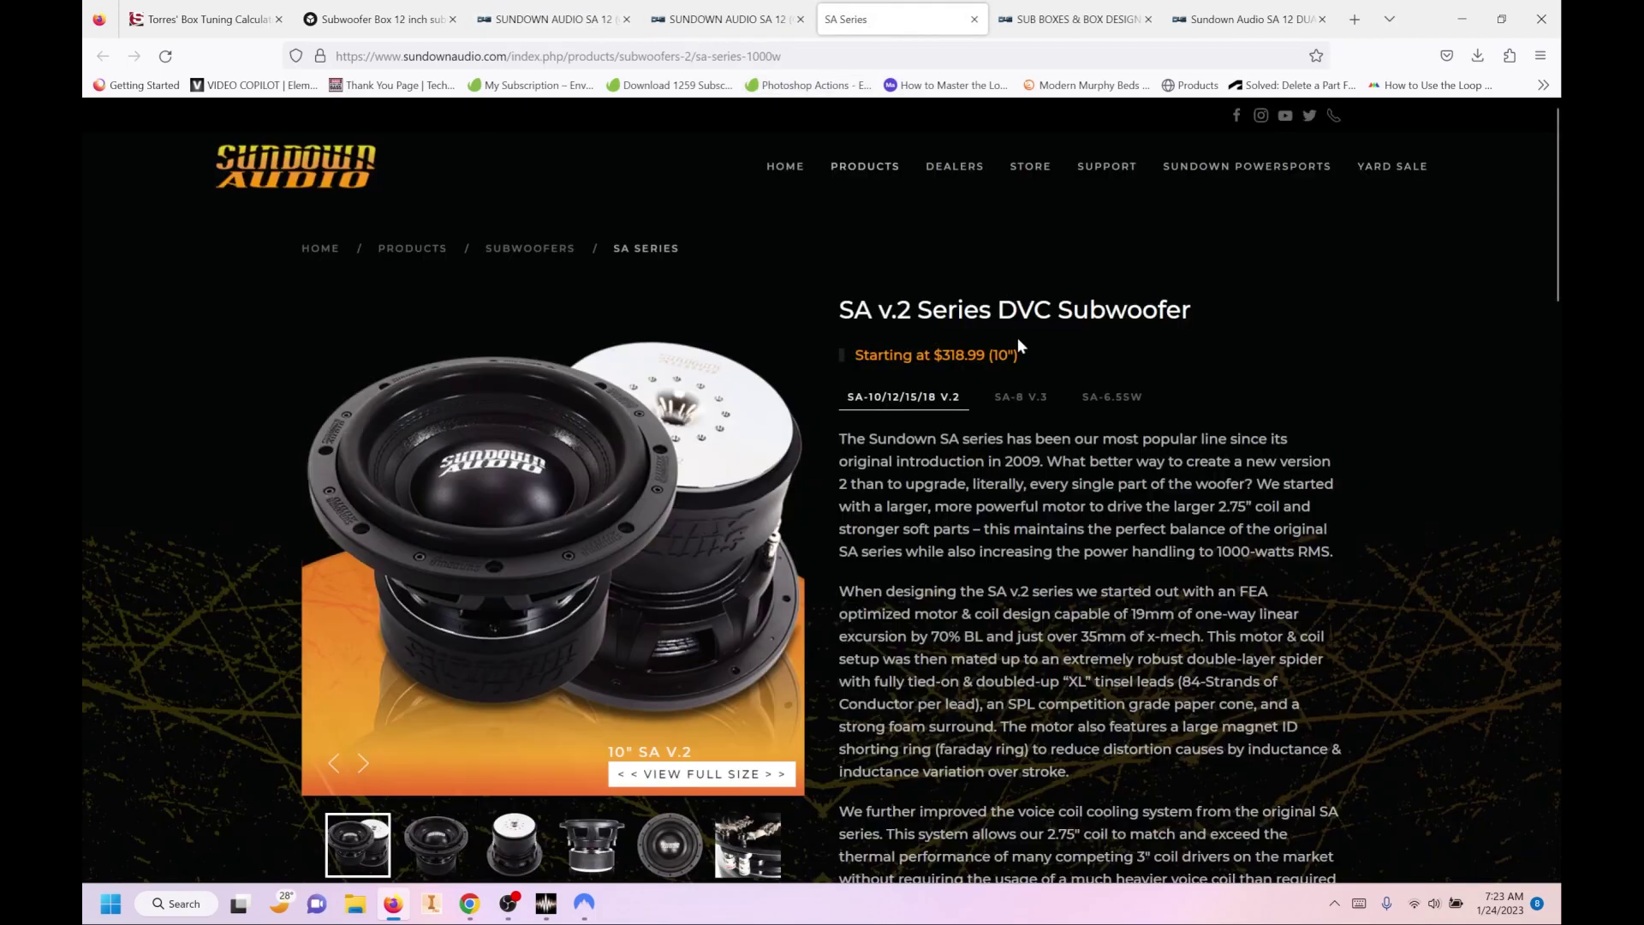
pyautogui.scroll(-14, 1017, 338)
pyautogui.scroll(-4, 984, 415)
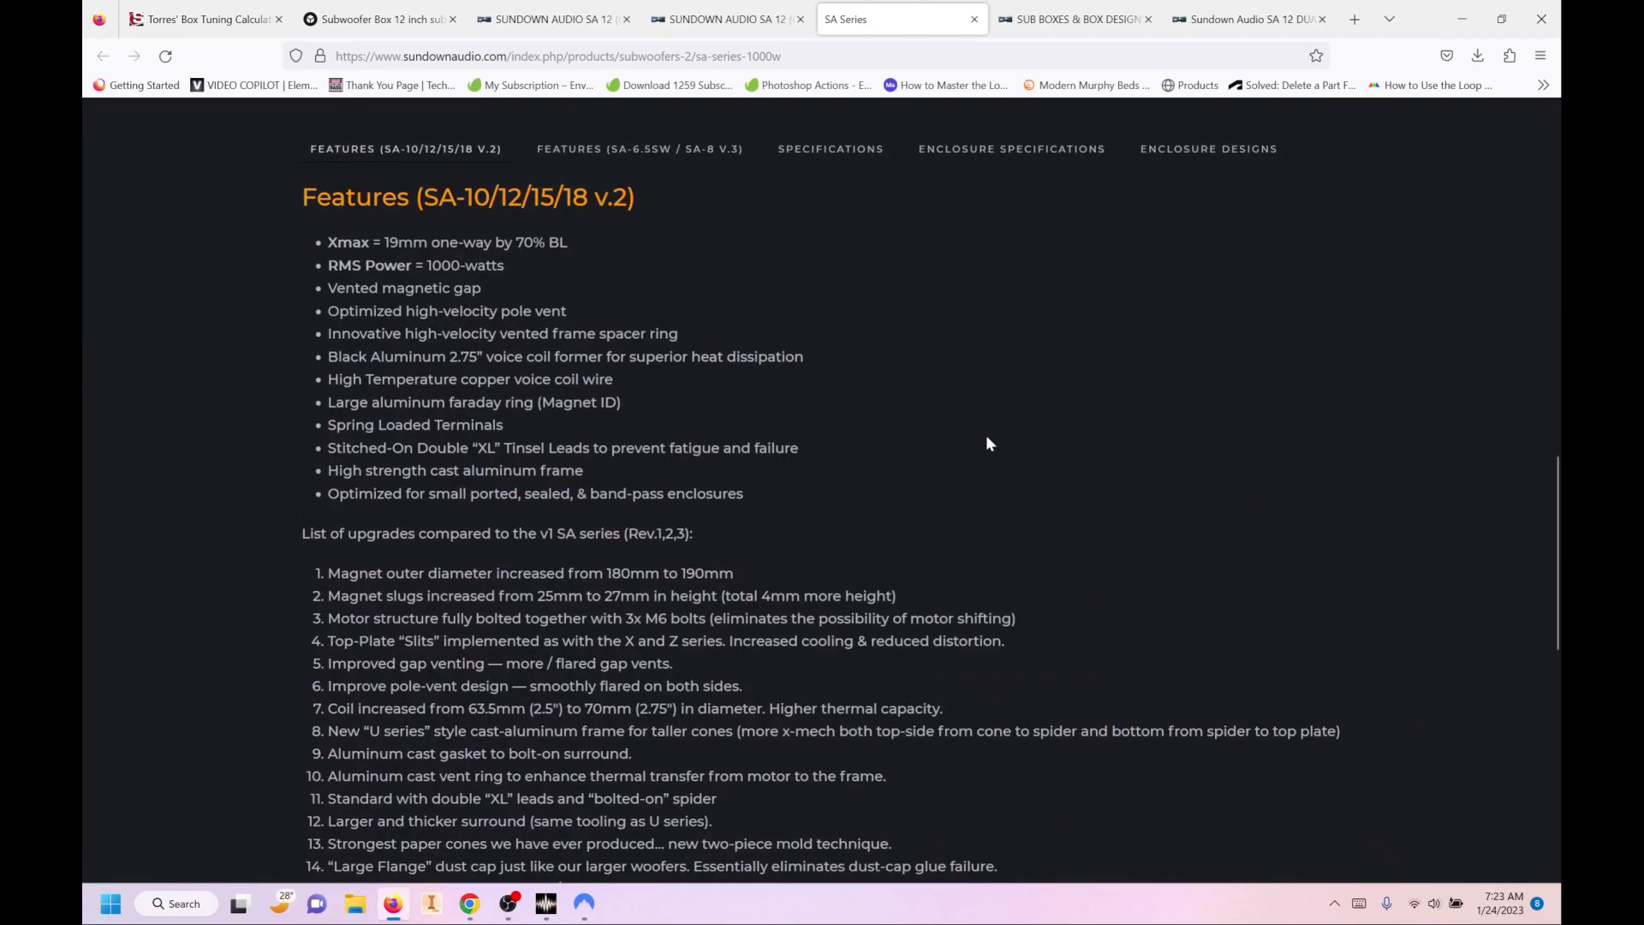
pyautogui.scroll(16, 850, 334)
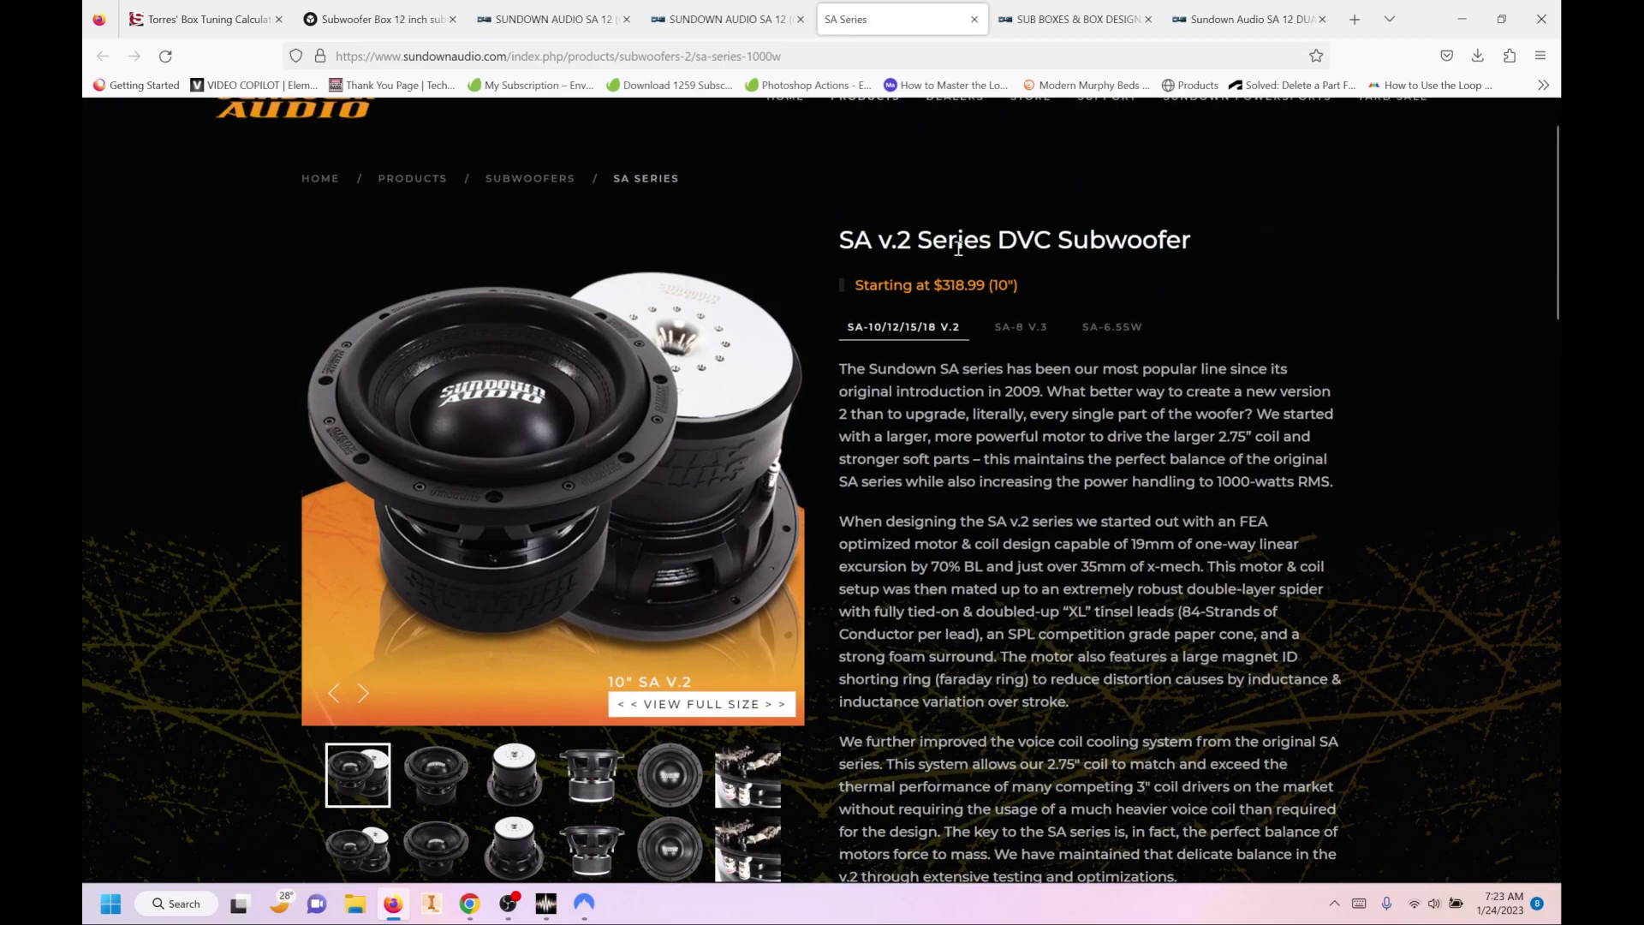
pyautogui.scroll(-15, 690, 418)
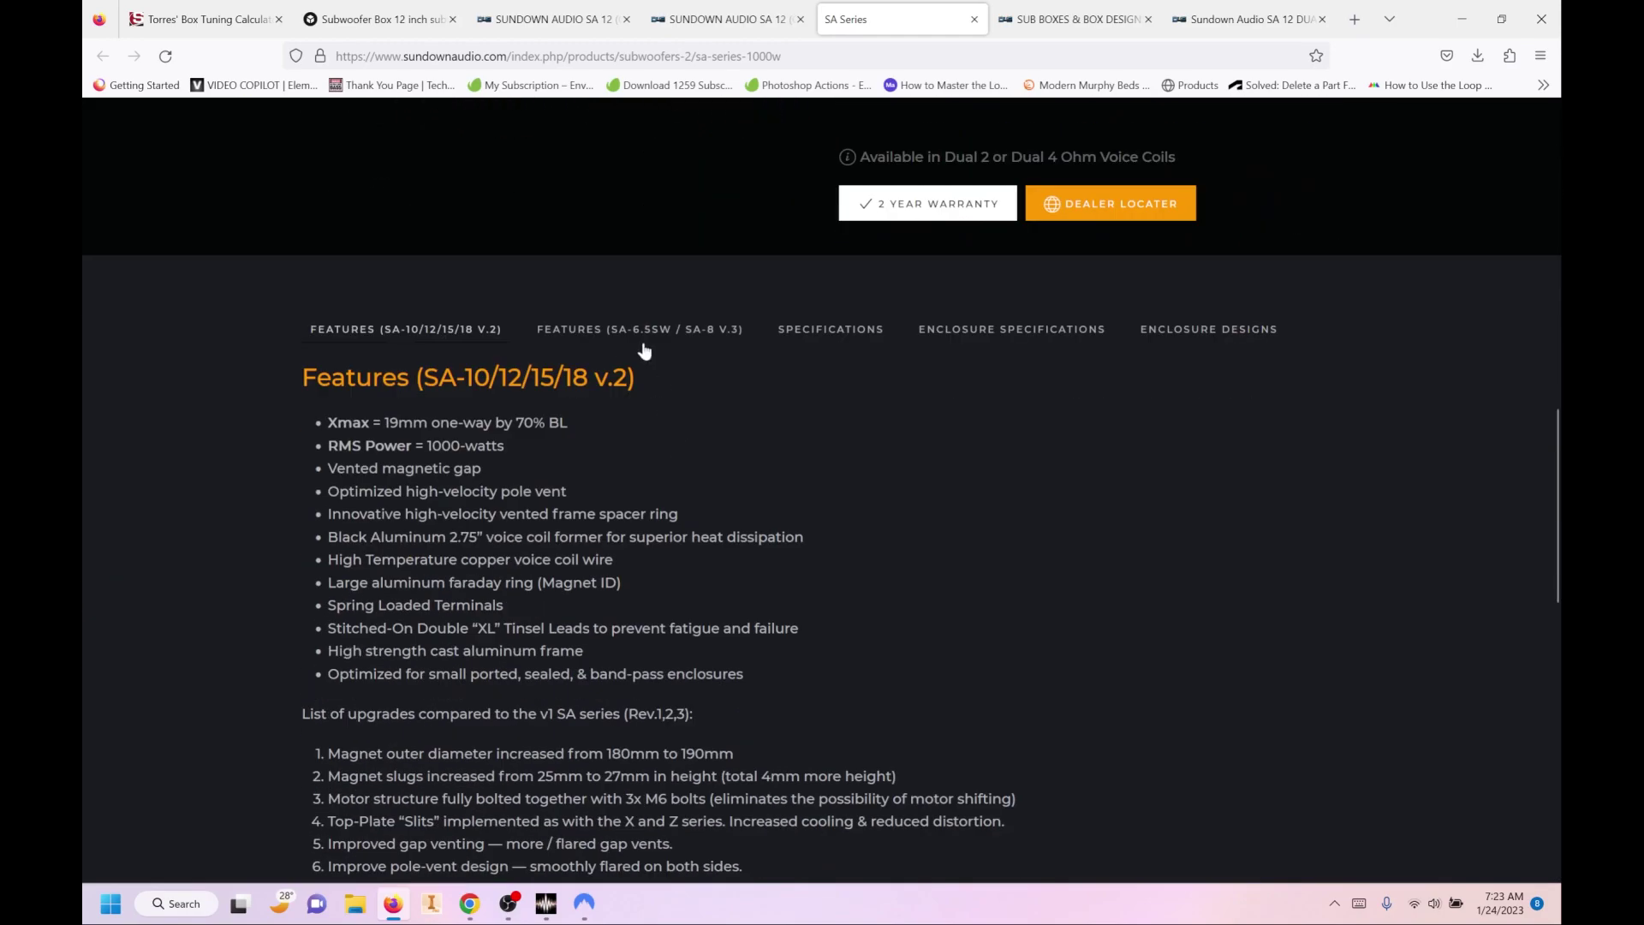
# Step: Check the SA series enclosure specifications and enclosure designs, and view the dimensioned 3D rendering of the 10" ported box
pyautogui.click(973, 340)
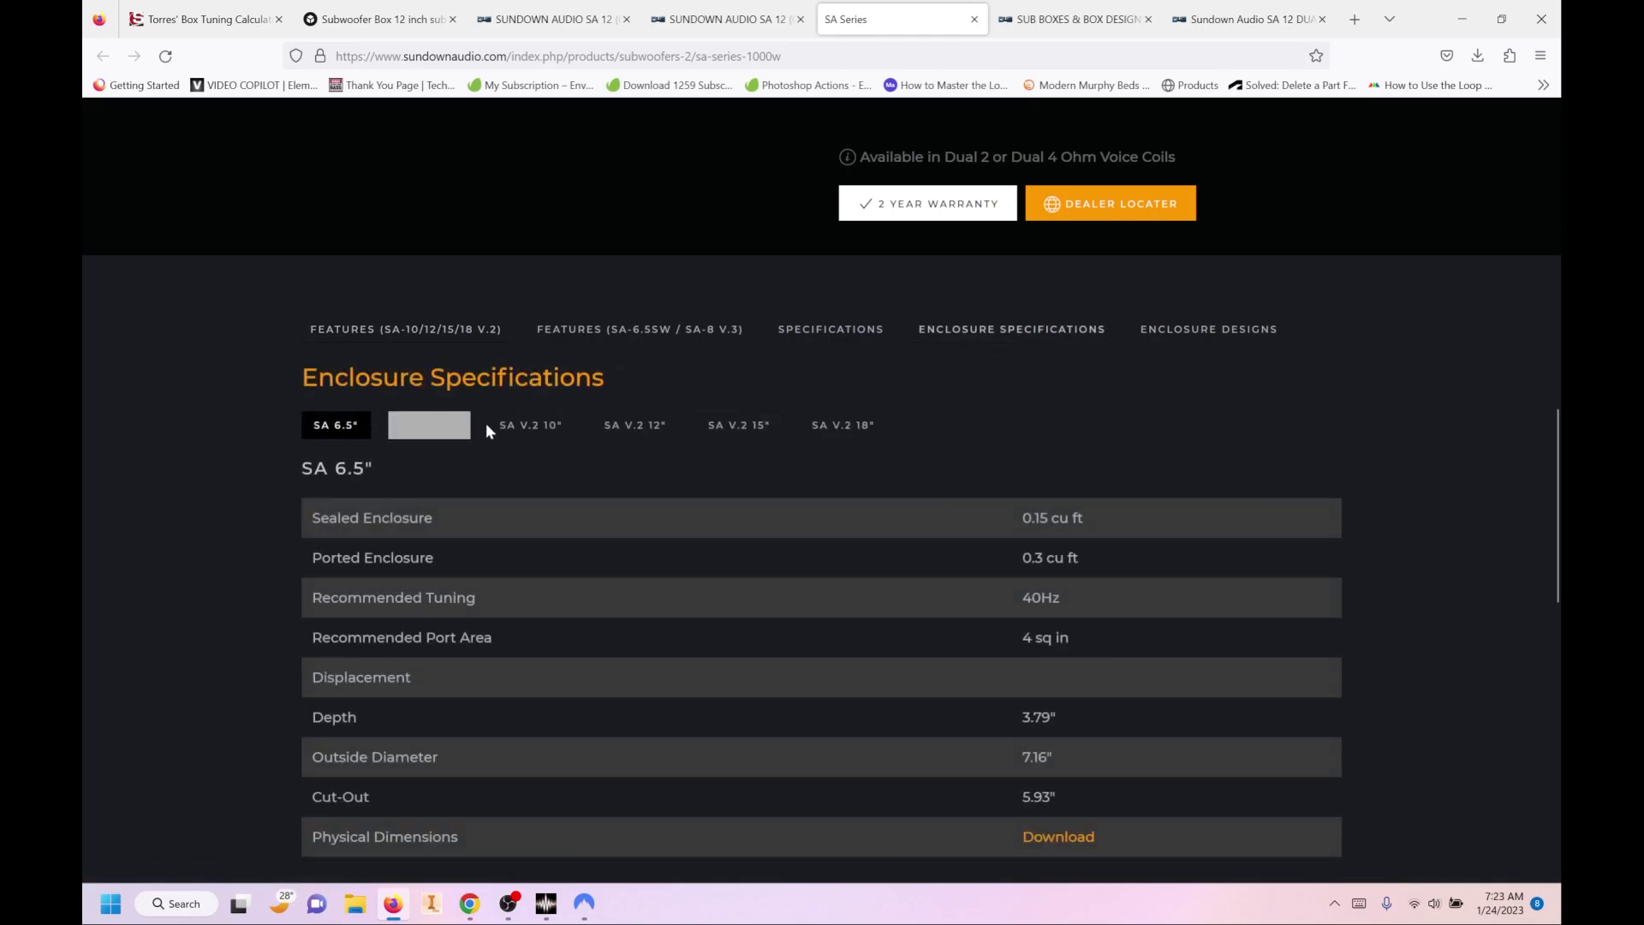
pyautogui.click(1211, 339)
pyautogui.scroll(-2, 1353, 432)
pyautogui.scroll(-1, 1363, 444)
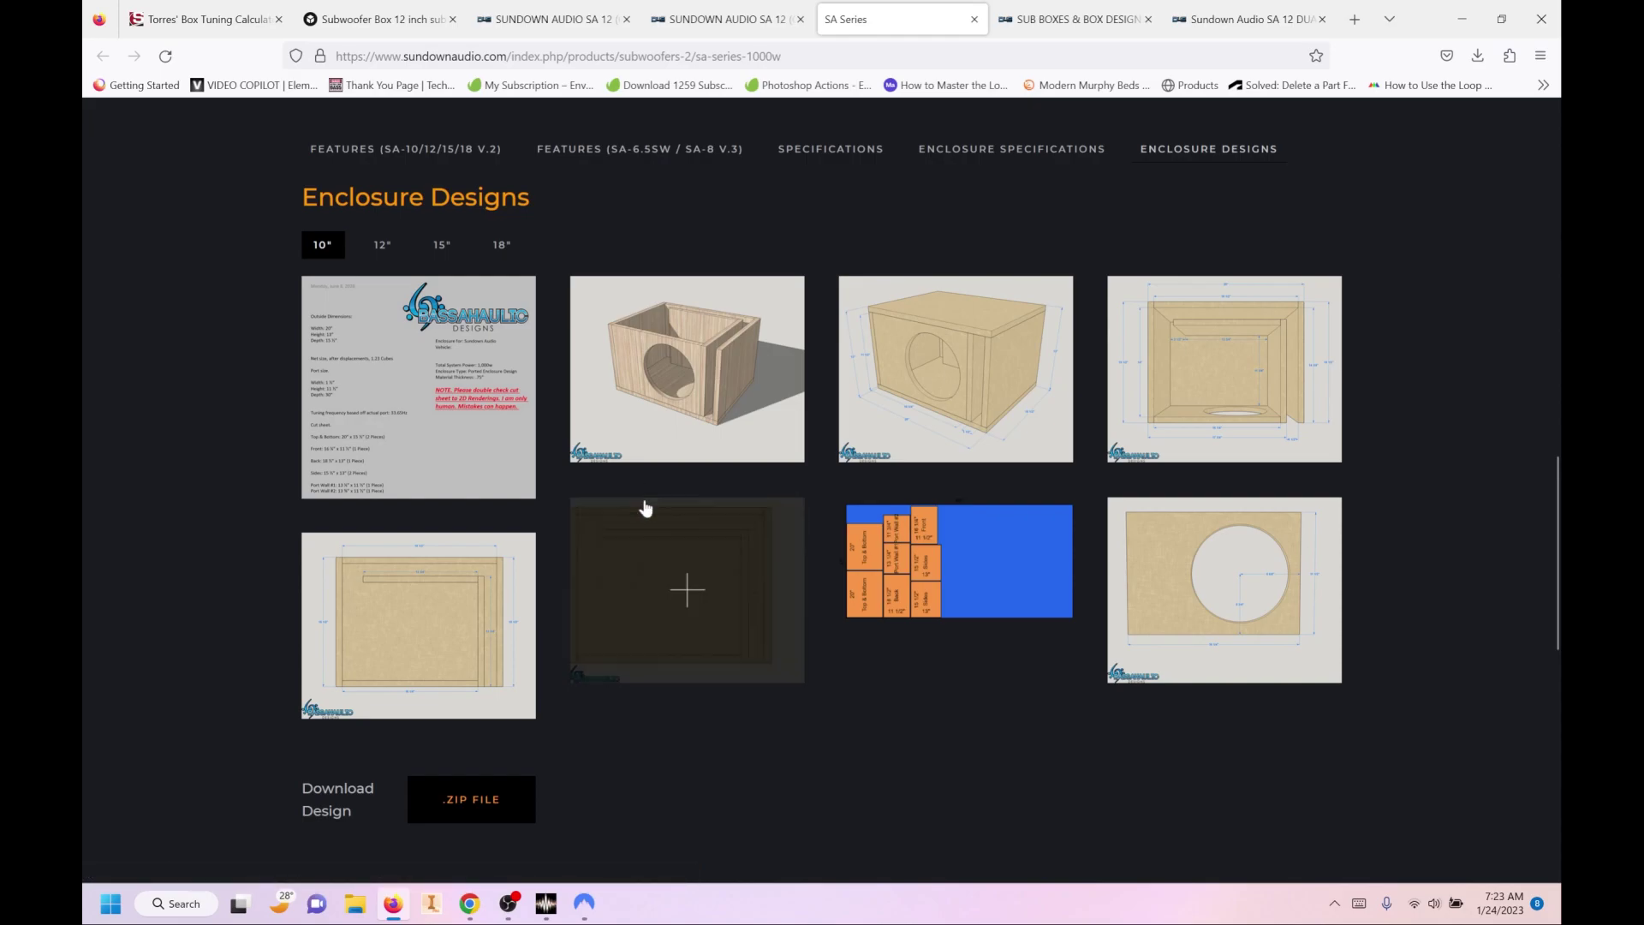
pyautogui.click(963, 392)
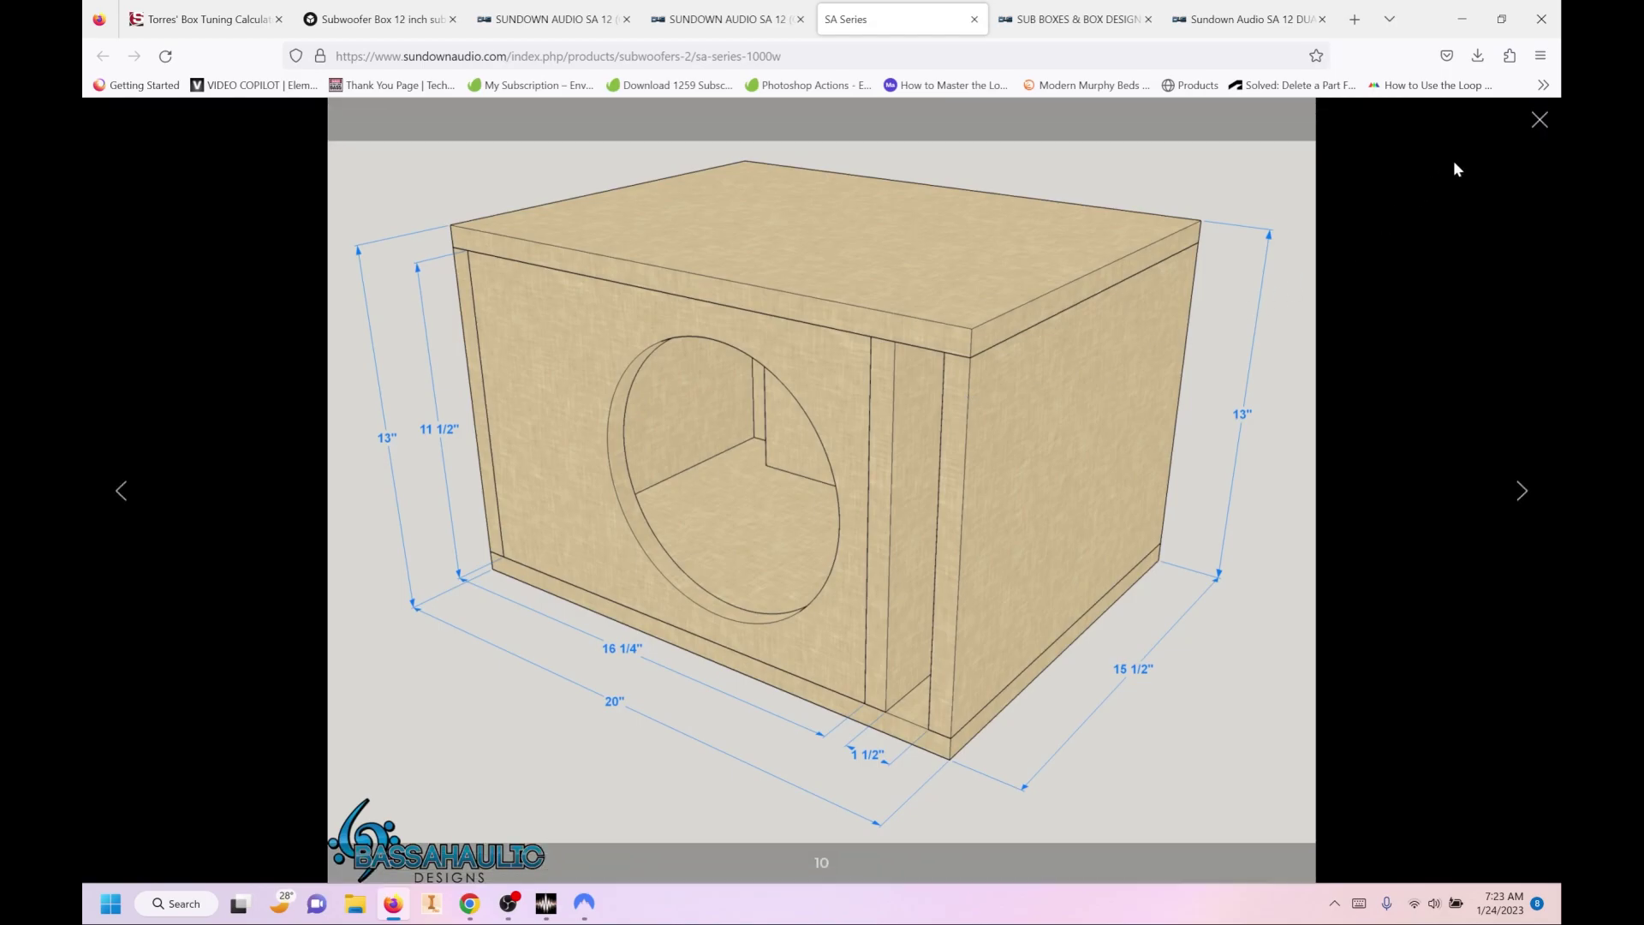
pyautogui.click(1532, 125)
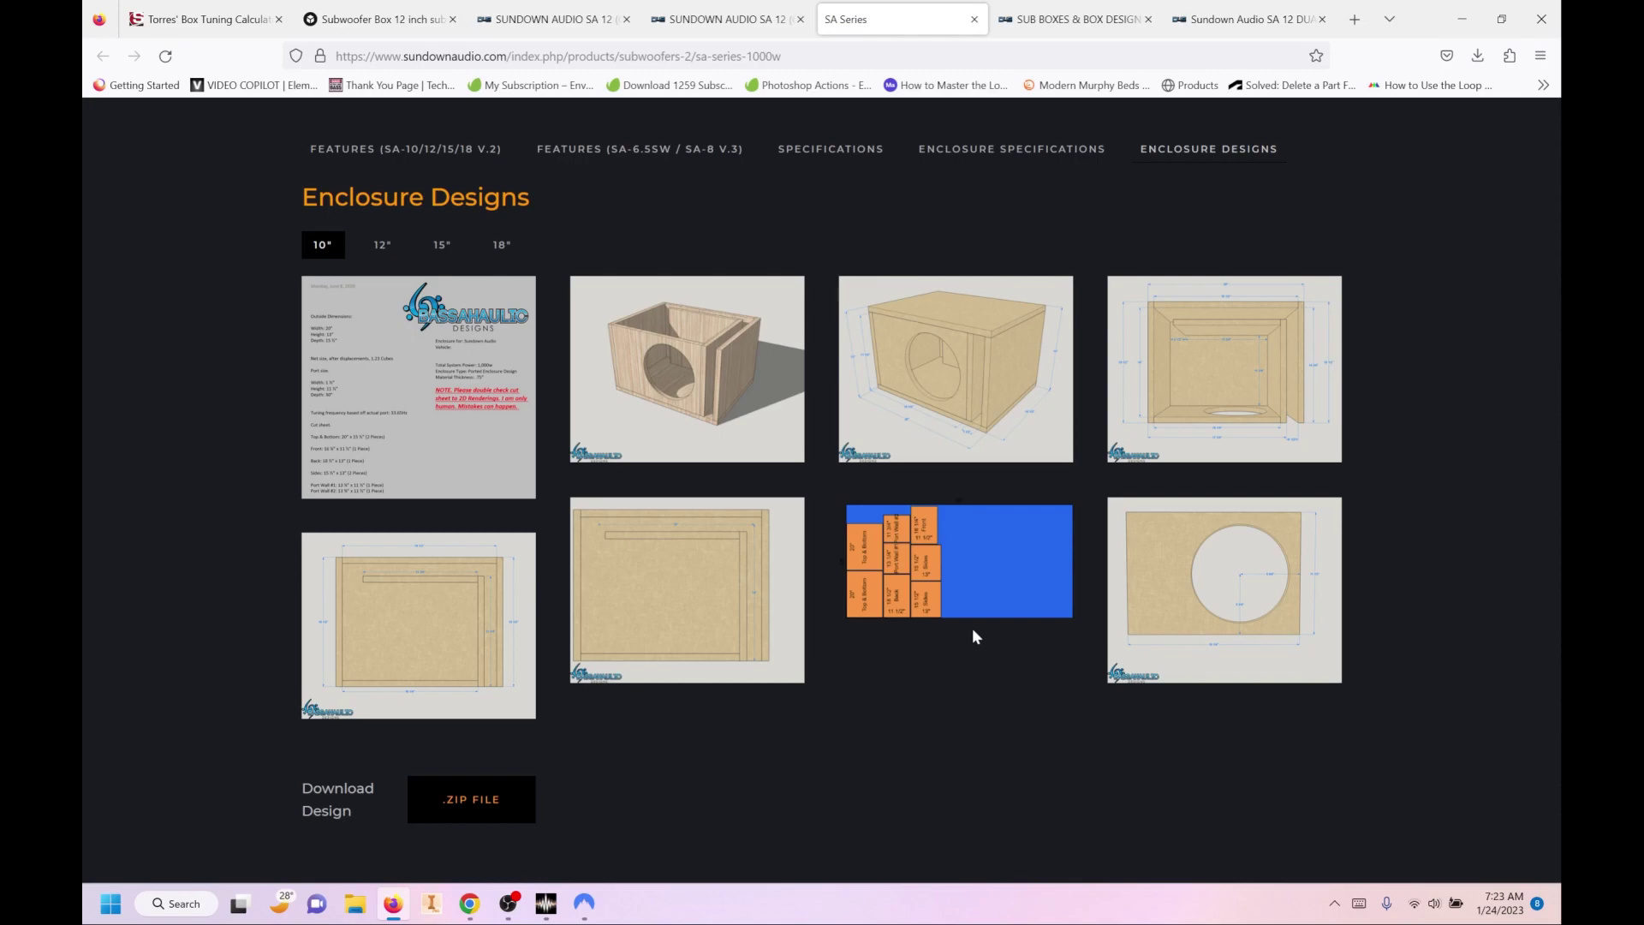
pyautogui.click(908, 418)
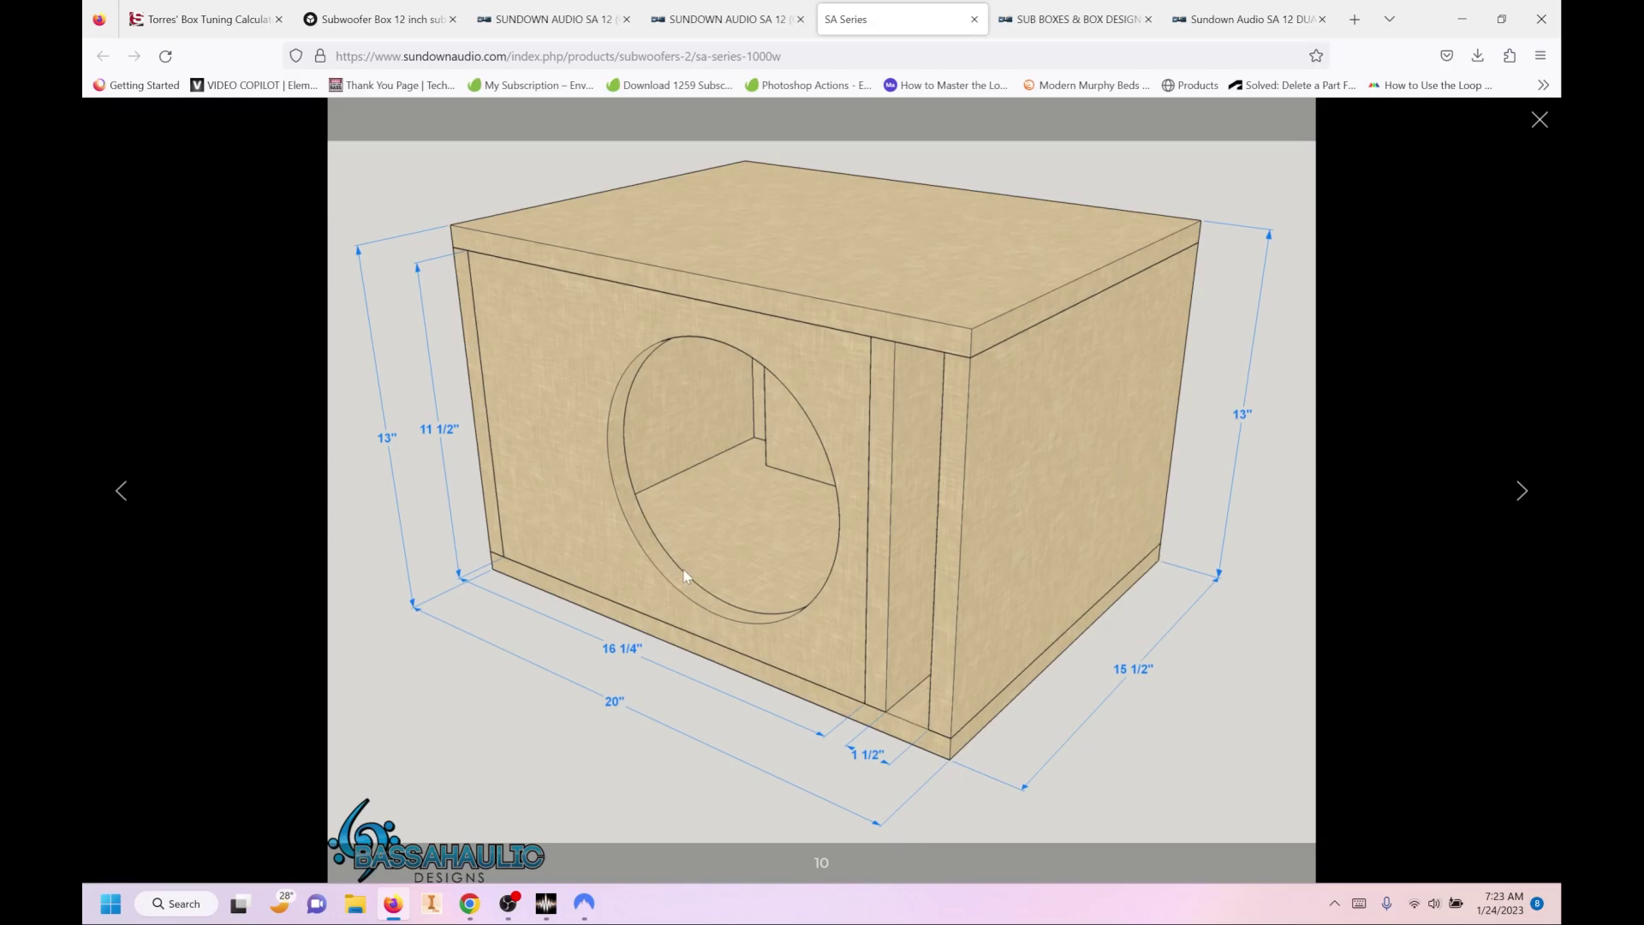
pyautogui.click(1538, 121)
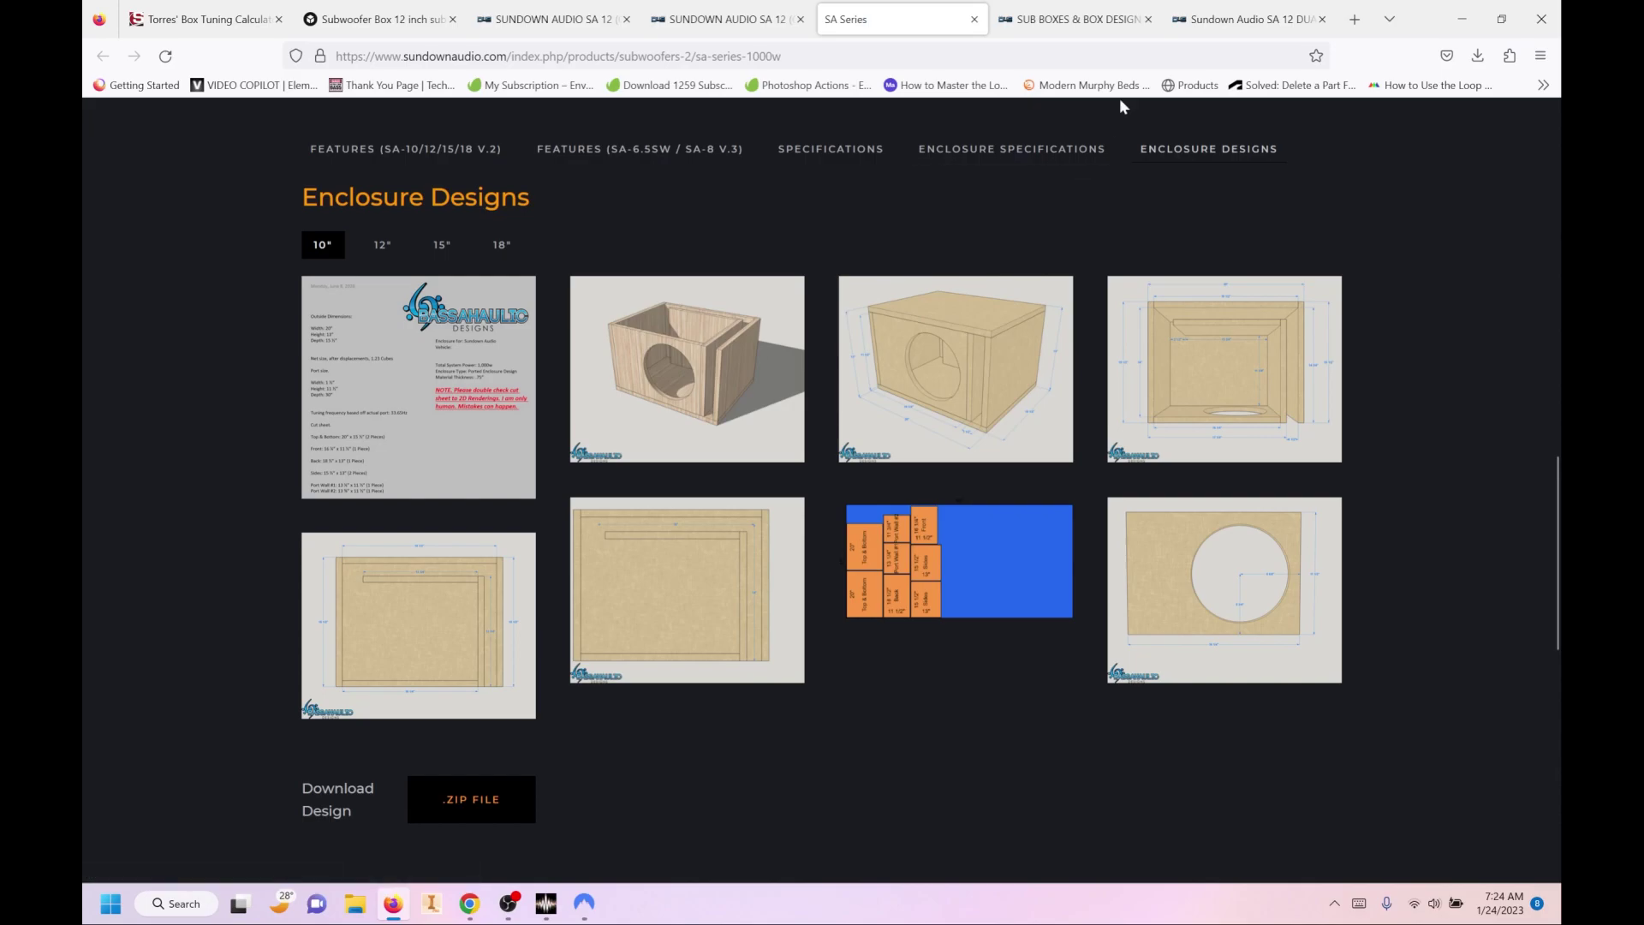
# Step: Browse Down4Sound's DIY flatpack subwoofer kits and read the description and specifications of the 2 - 15 inch kit
pyautogui.click(1101, 19)
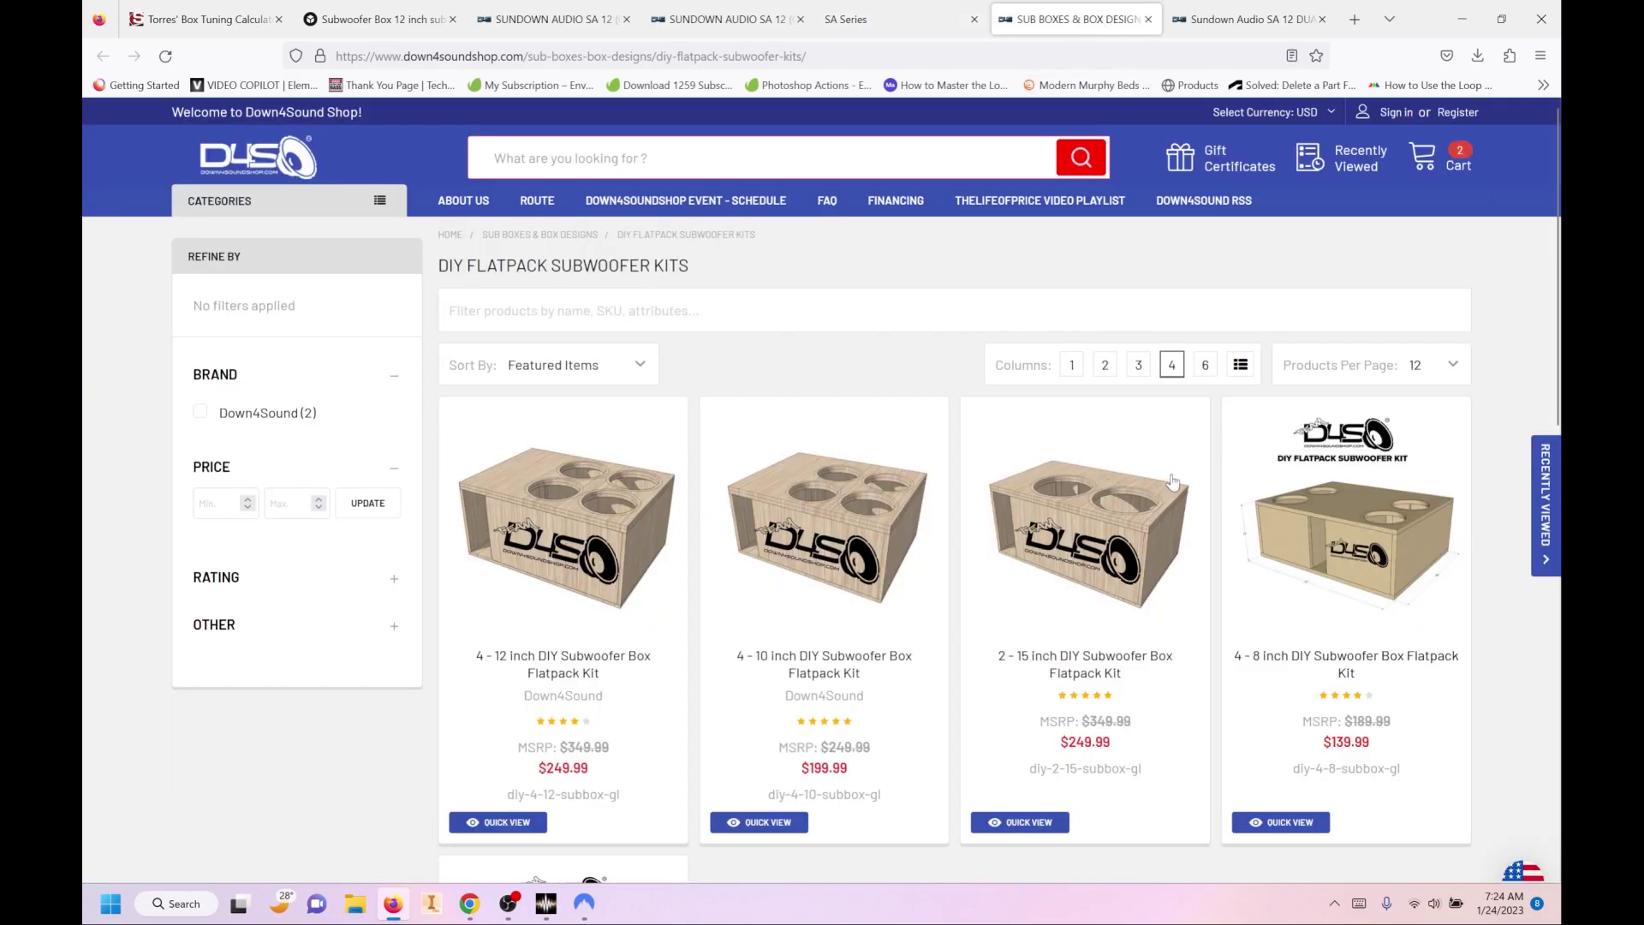
pyautogui.scroll(-2, 991, 572)
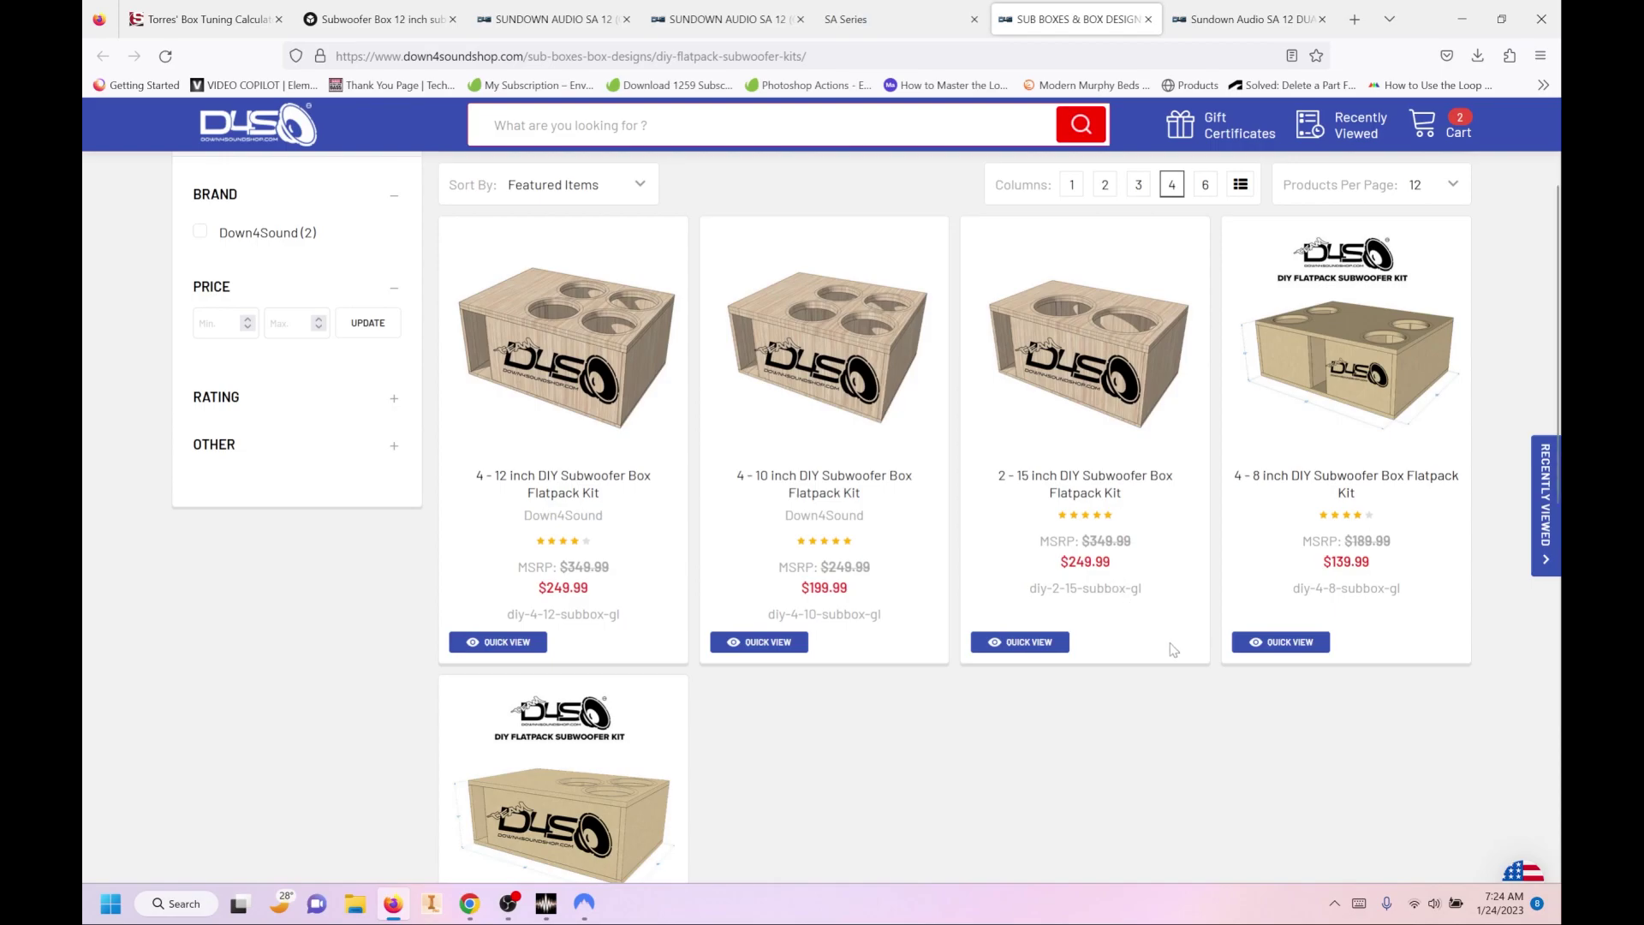
pyautogui.scroll(3, 1168, 649)
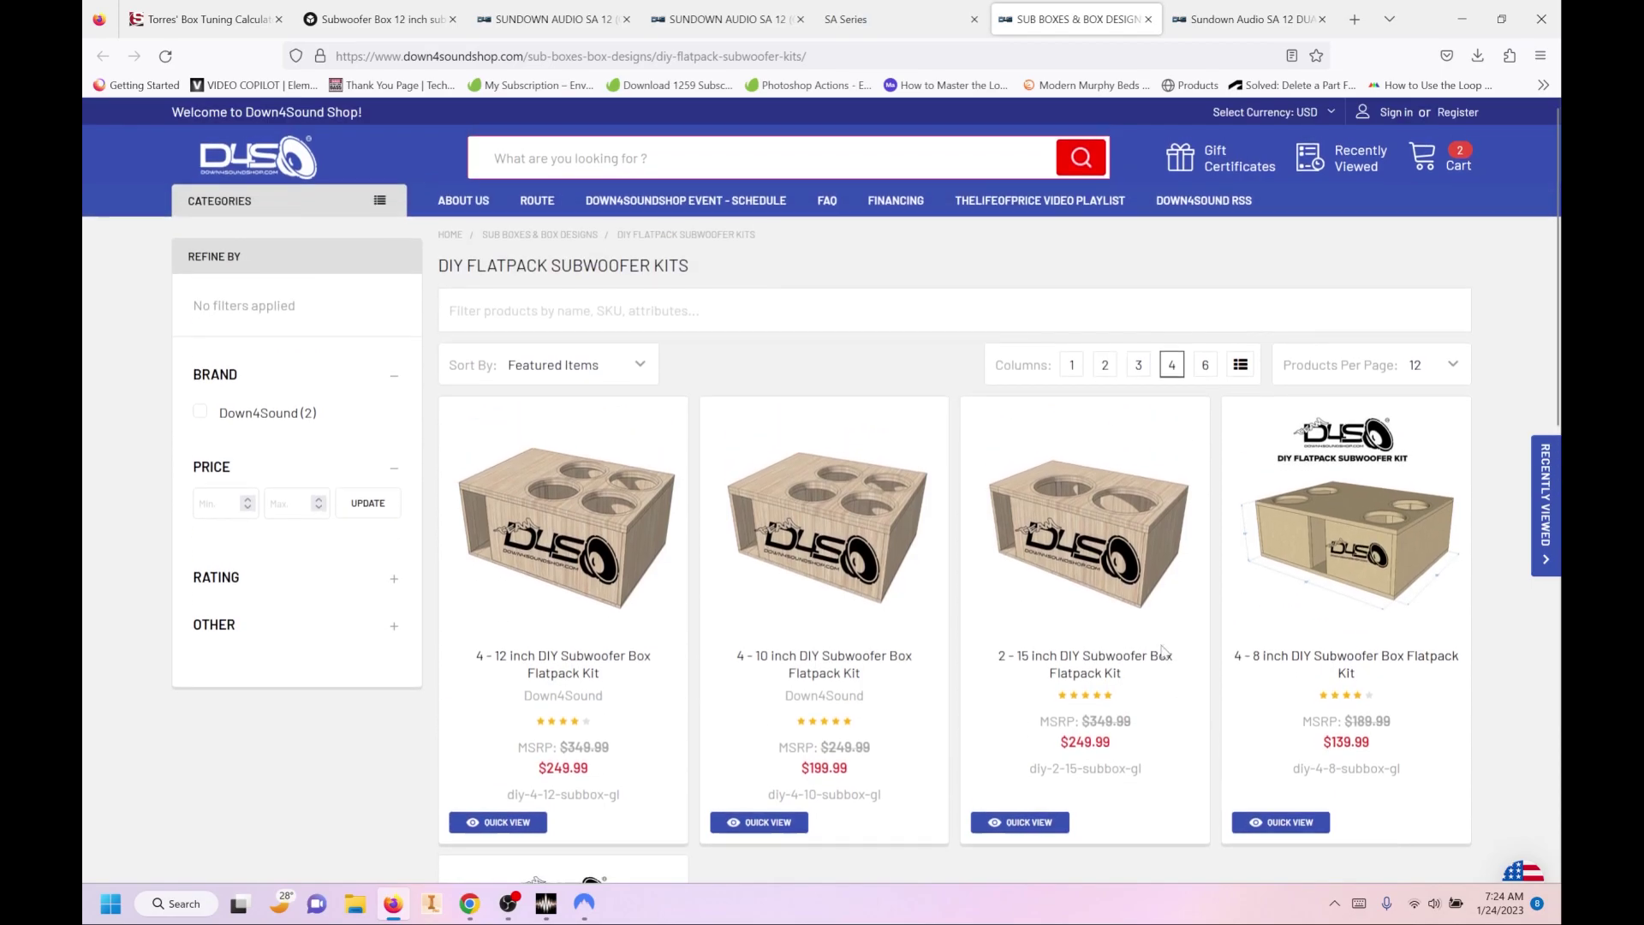
pyautogui.click(1100, 670)
pyautogui.scroll(-10, 671, 413)
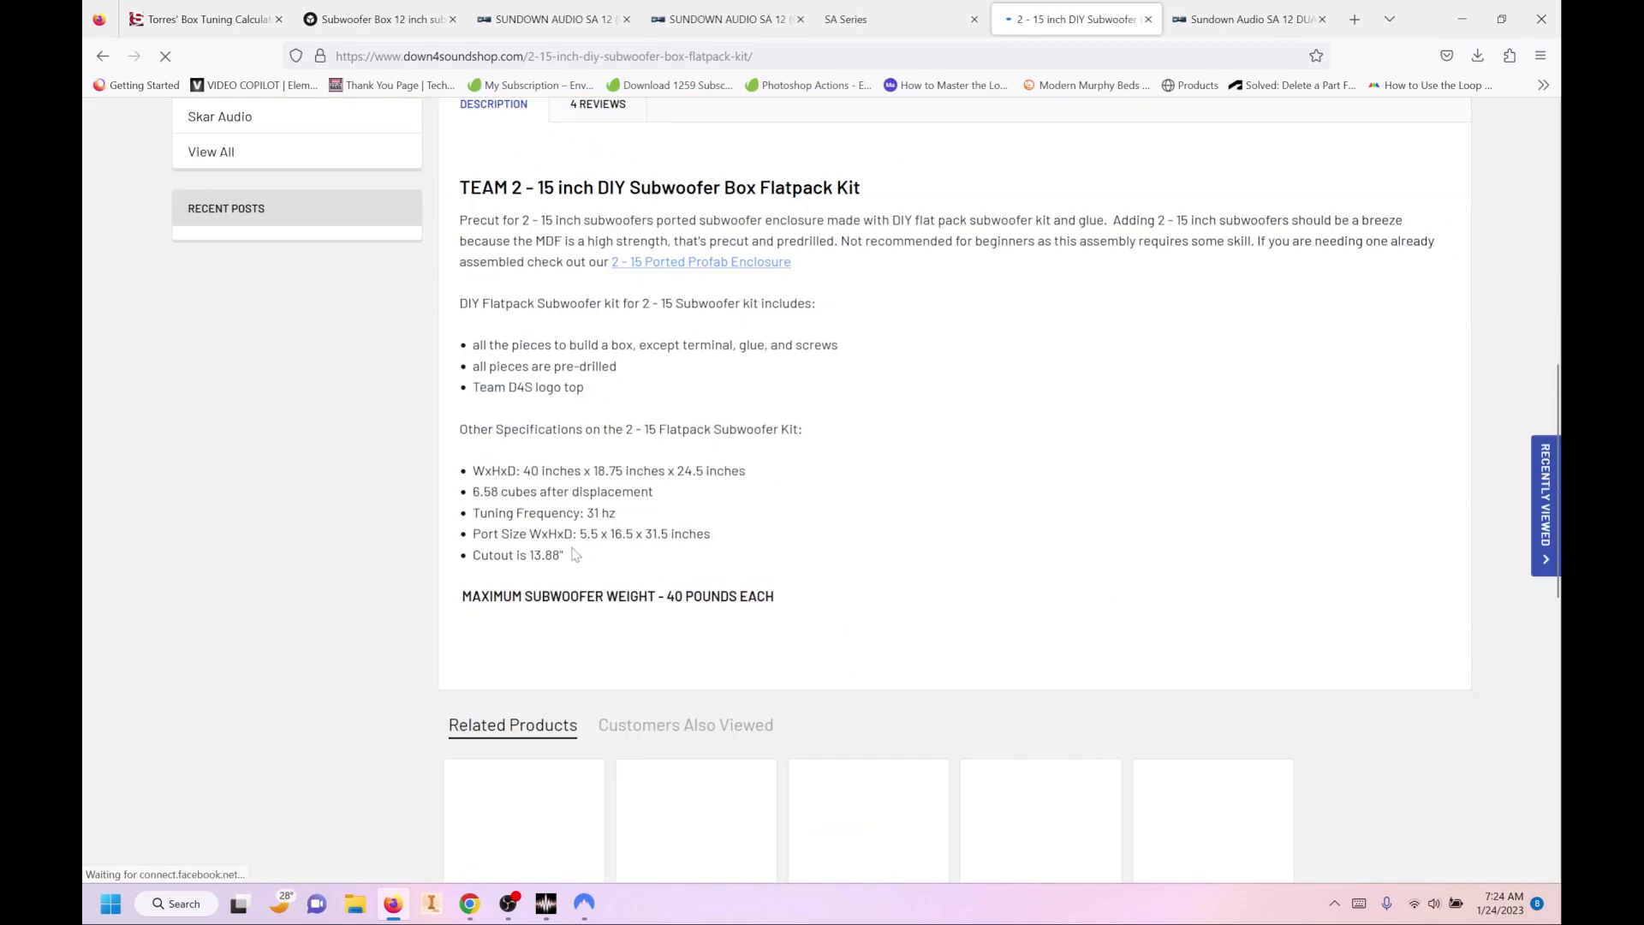
pyautogui.scroll(5, 787, 610)
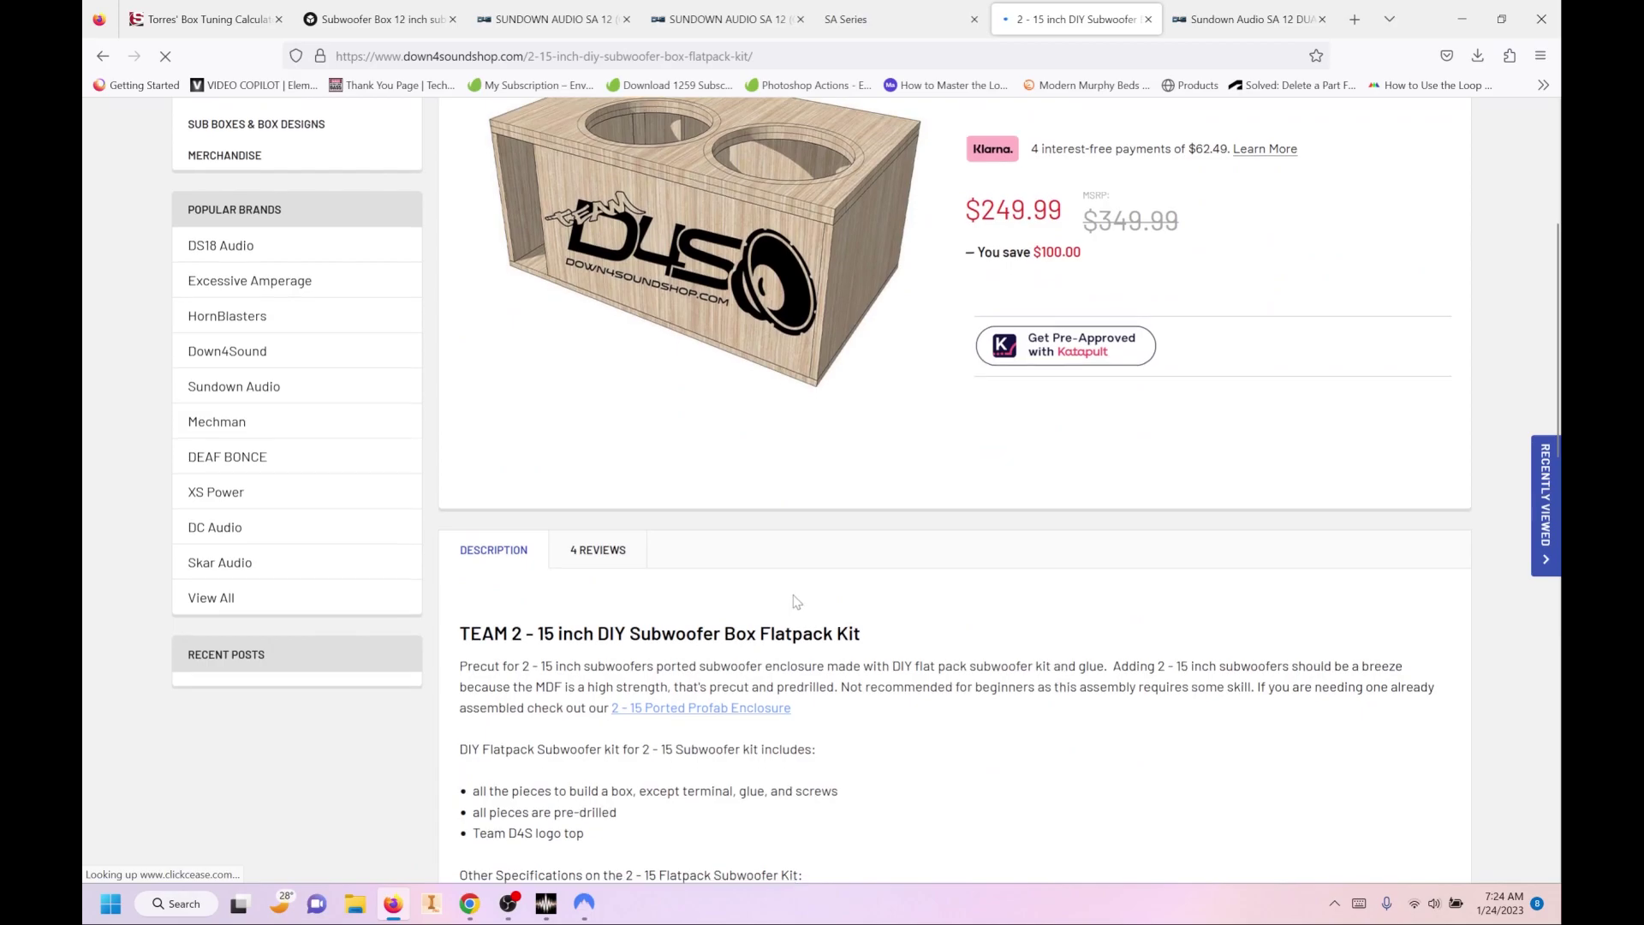
pyautogui.scroll(-5, 782, 605)
pyautogui.scroll(-3, 796, 792)
pyautogui.scroll(10, 800, 783)
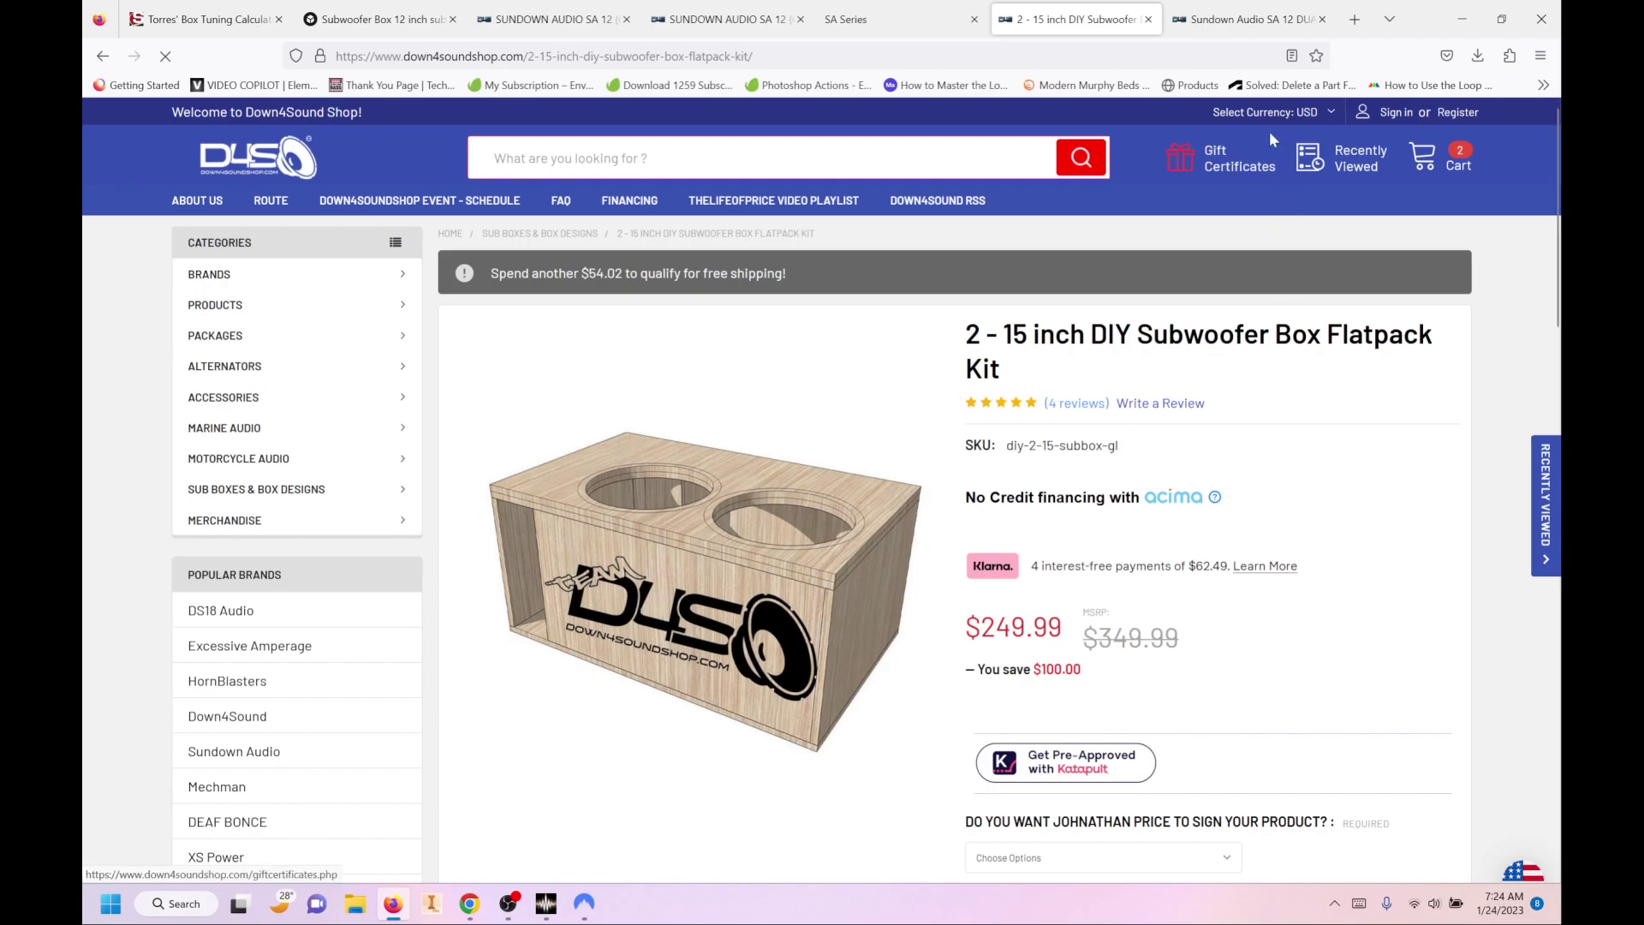
# Step: Review the Sundown Audio SA 12 Dual Loaded Vented Enclosure product page, including its photos, description and measurements
pyautogui.click(1248, 29)
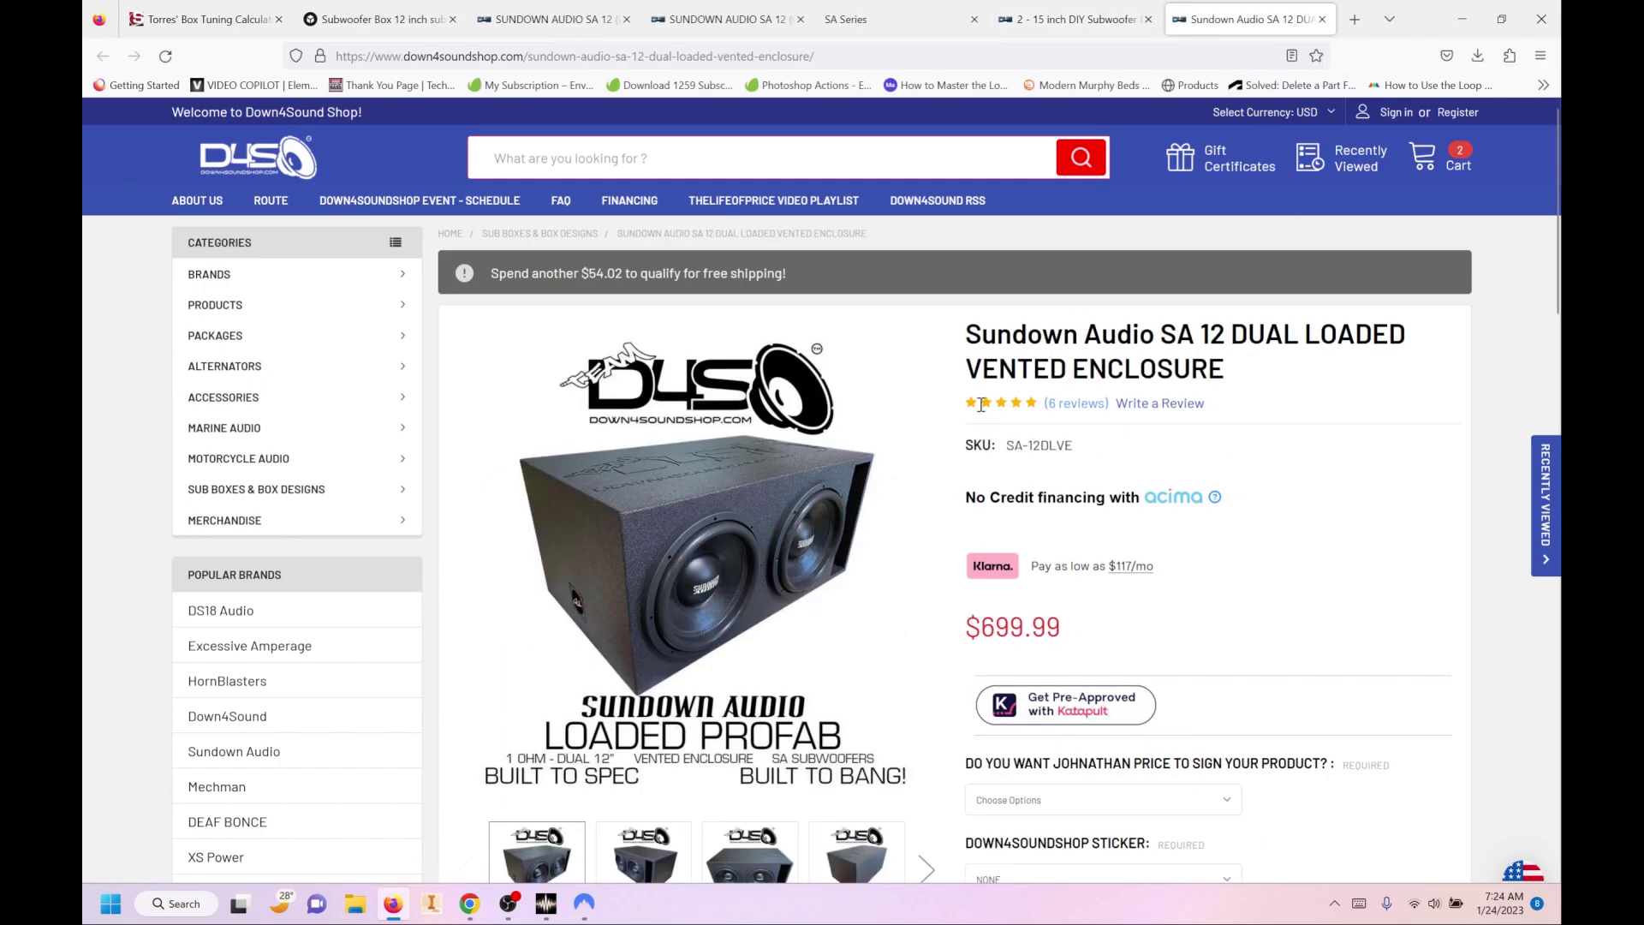
pyautogui.scroll(-1, 814, 490)
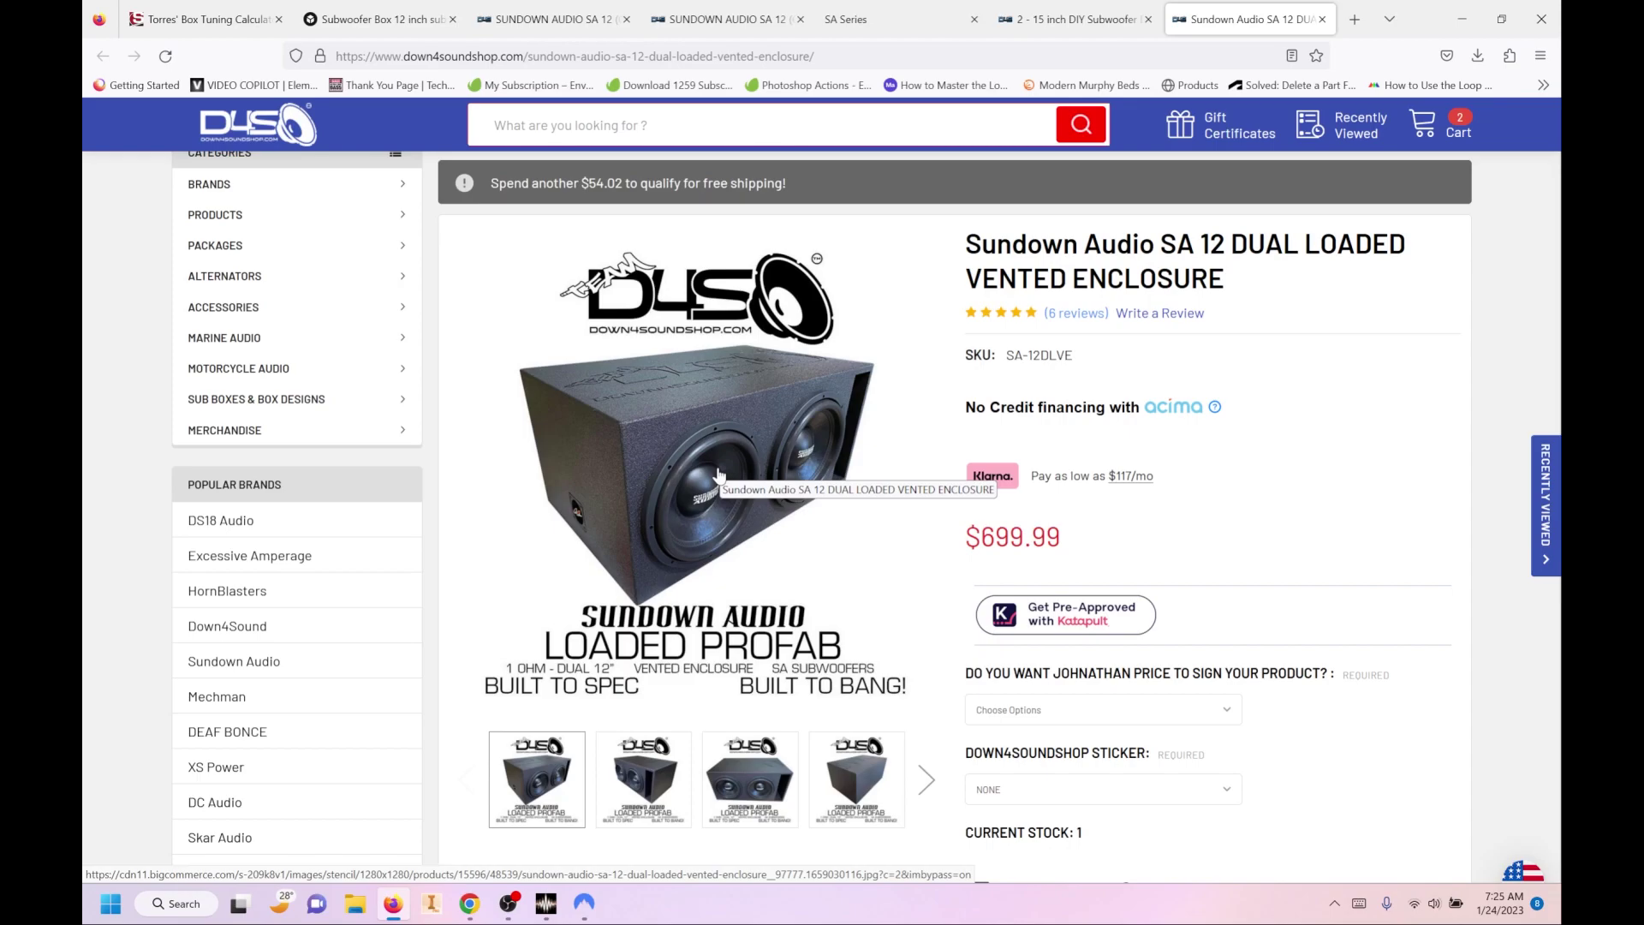
pyautogui.scroll(-7, 718, 476)
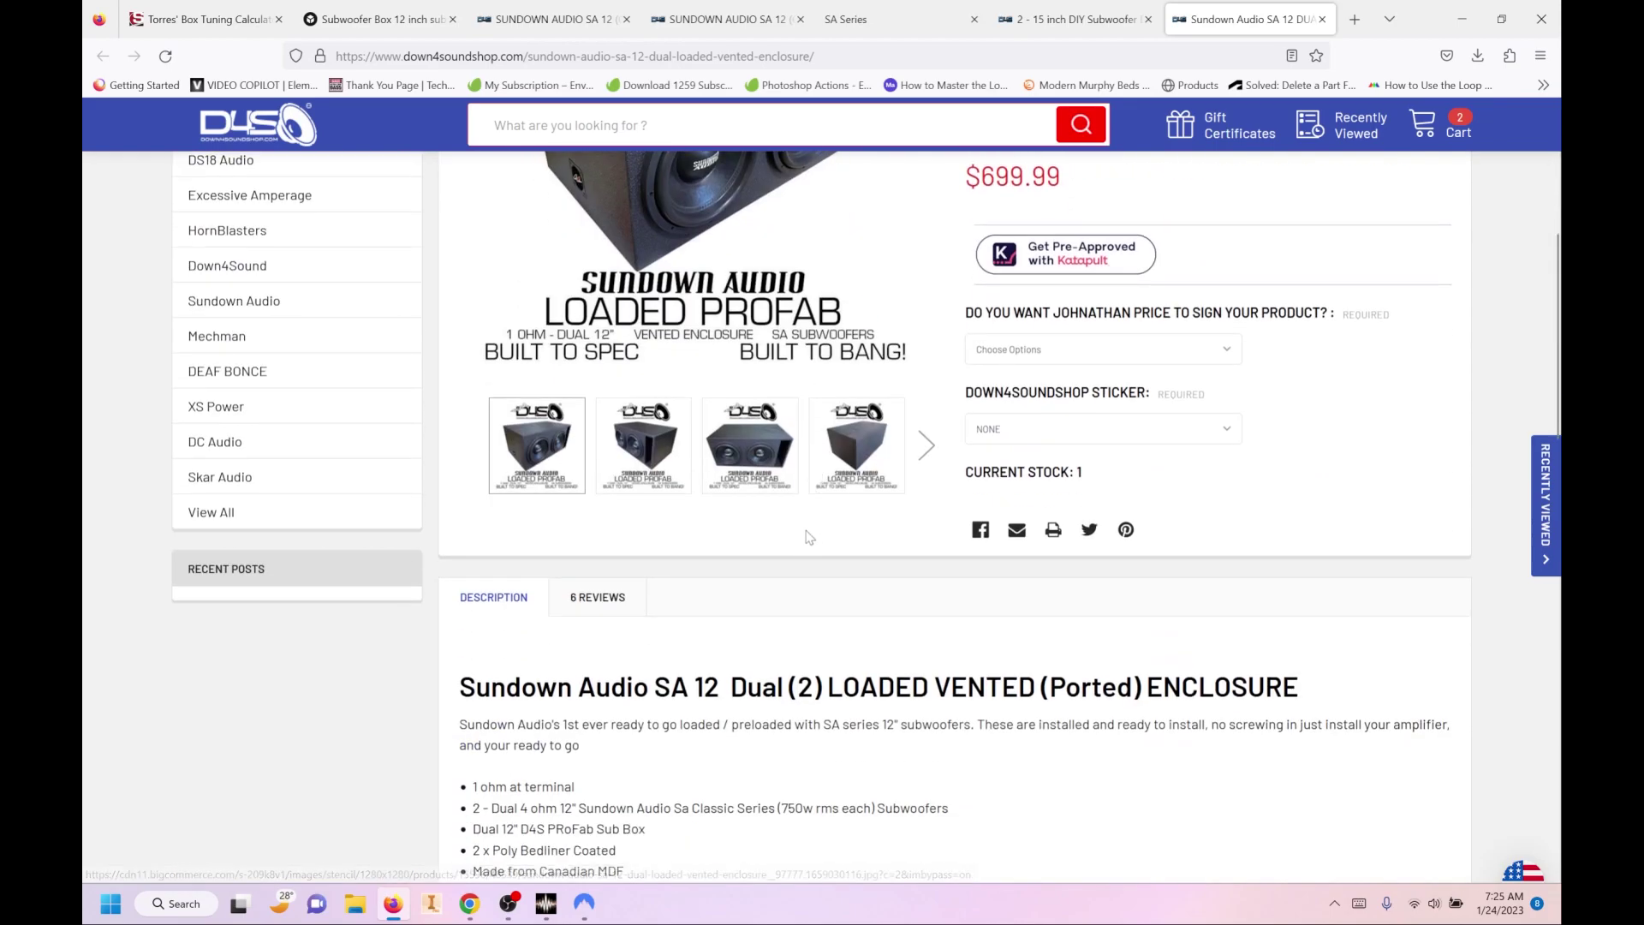
pyautogui.scroll(-2, 812, 571)
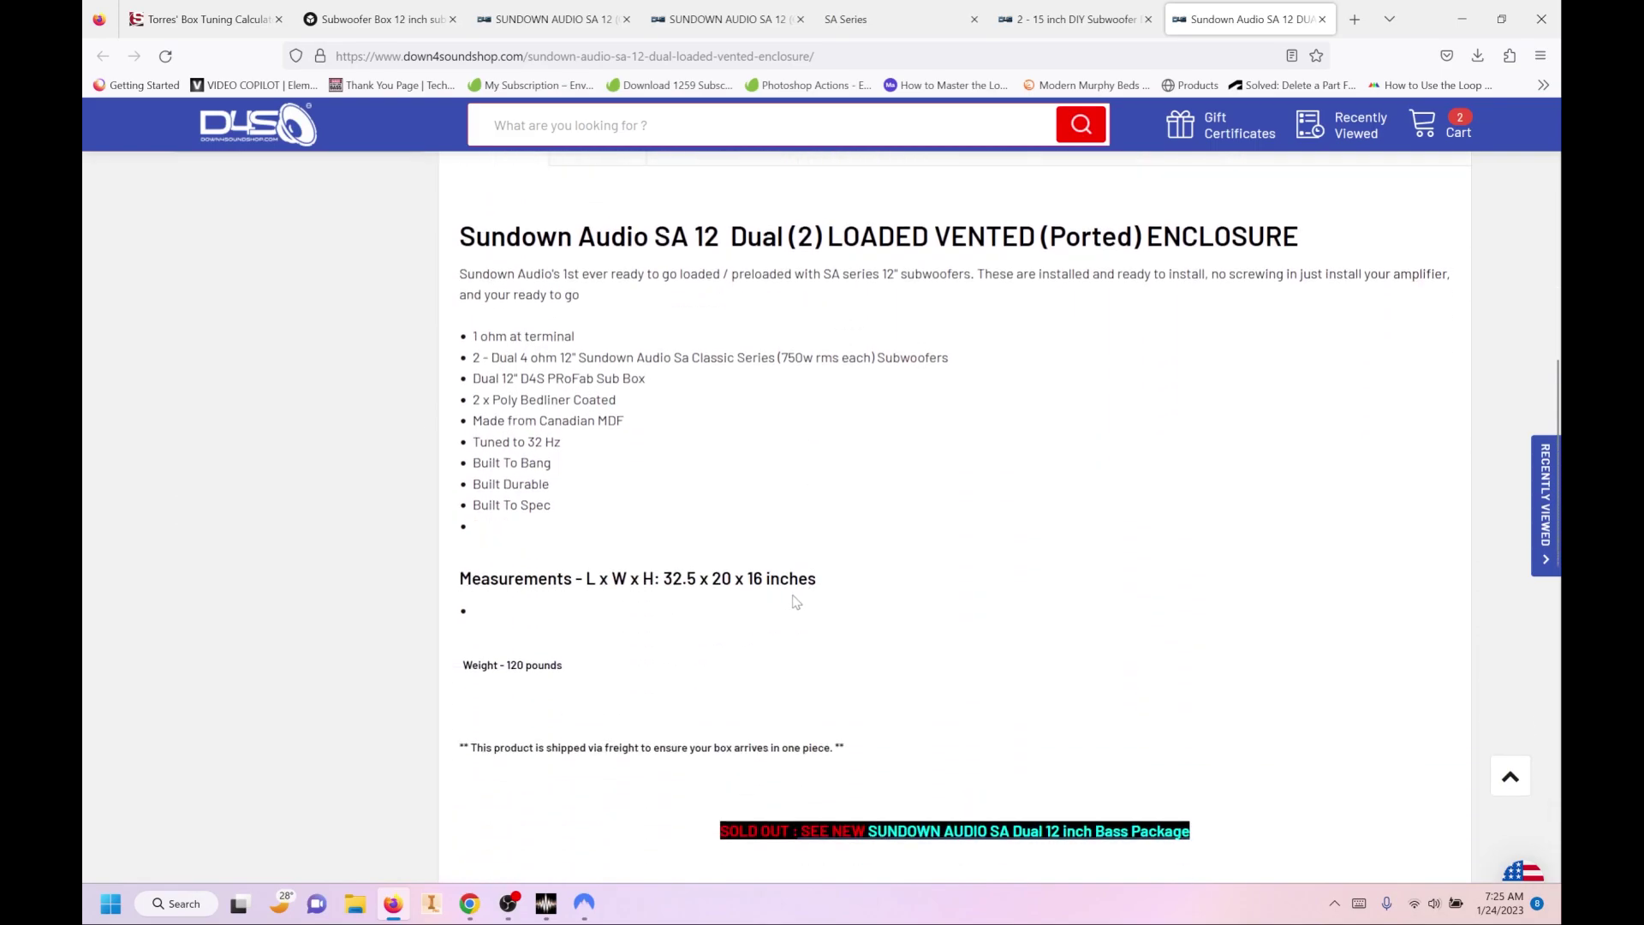
pyautogui.scroll(1, 924, 666)
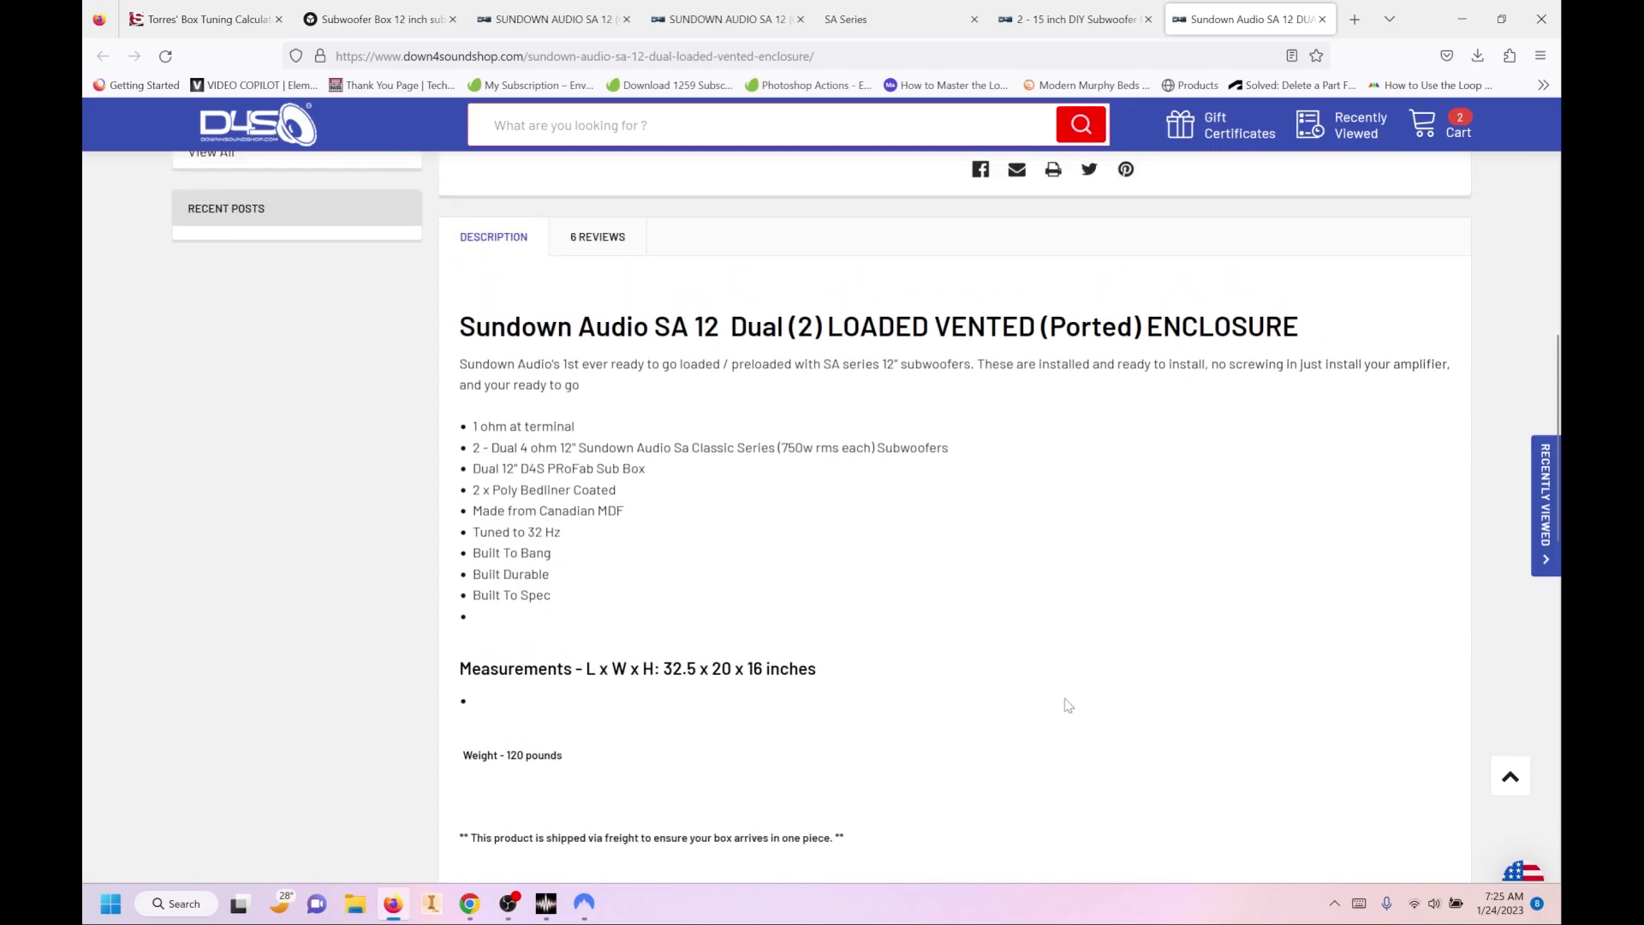
pyautogui.scroll(4, 1070, 698)
pyautogui.scroll(4, 1061, 697)
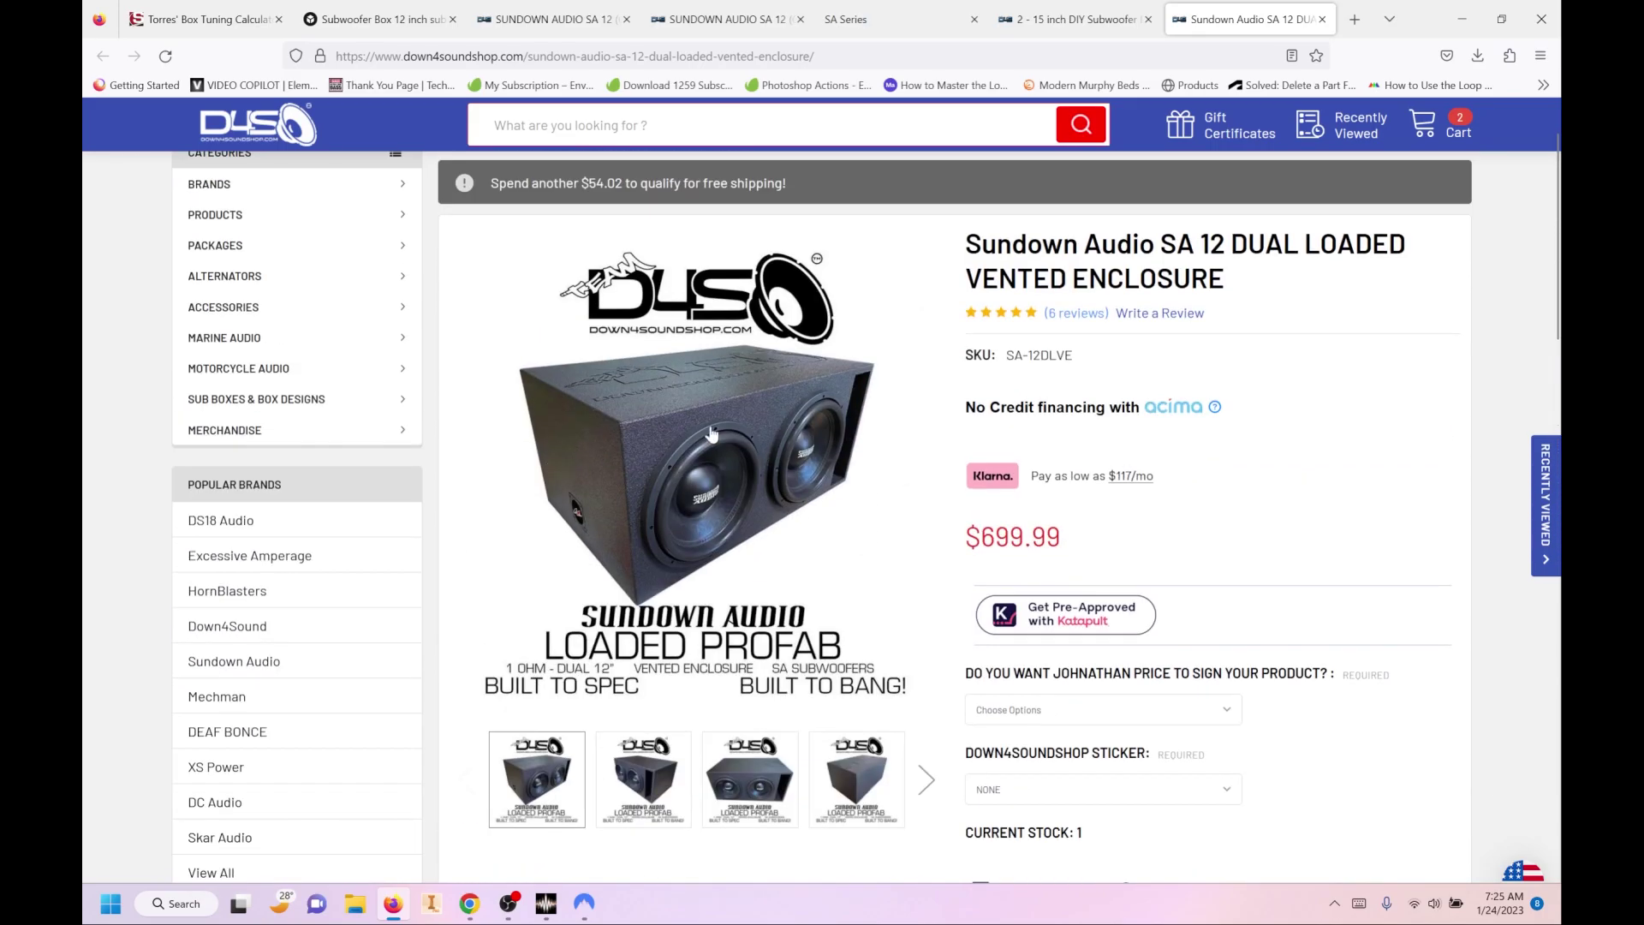